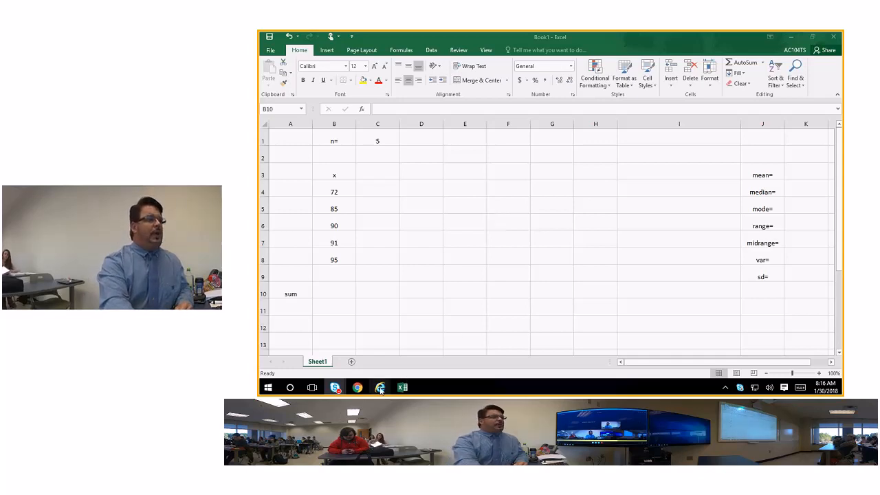
# - Minimize both workbooks and the mail window, and launch Epson Easy Interactive Tools from the desktop
pyautogui.moveTo(379, 389)
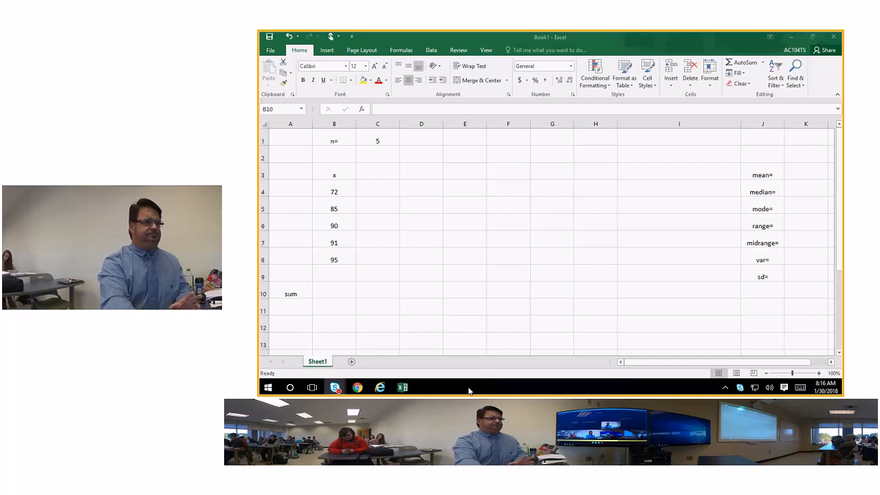
pyautogui.click(791, 36)
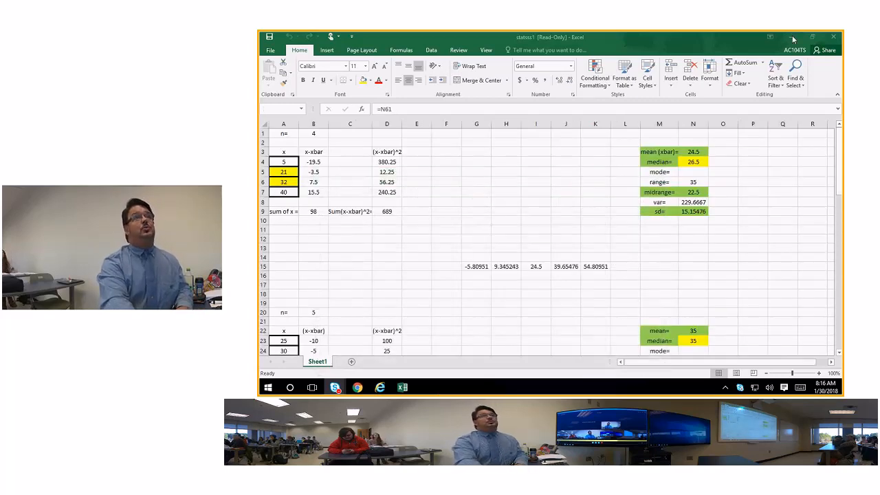
pyautogui.click(790, 36)
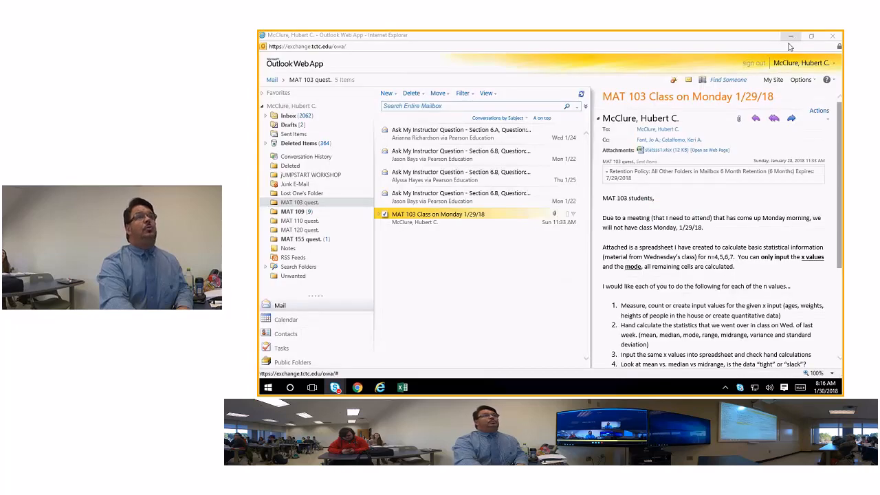
pyautogui.click(791, 36)
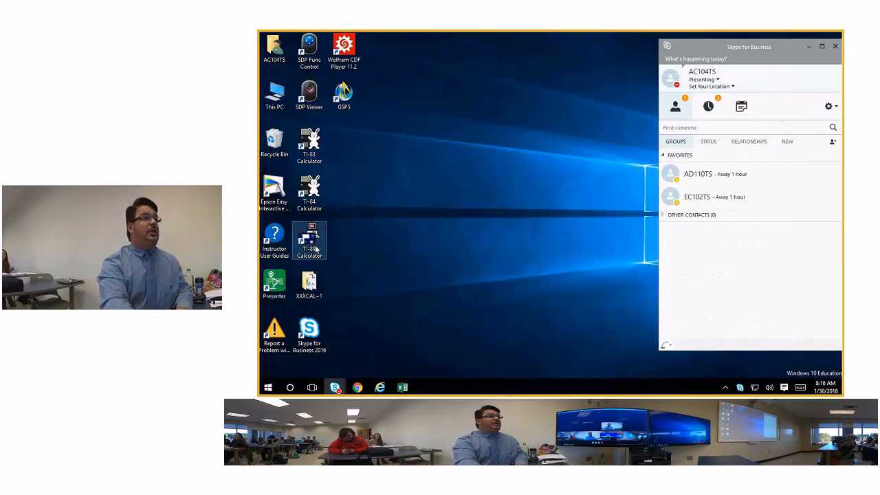
pyautogui.click(274, 185)
pyautogui.click(273, 186)
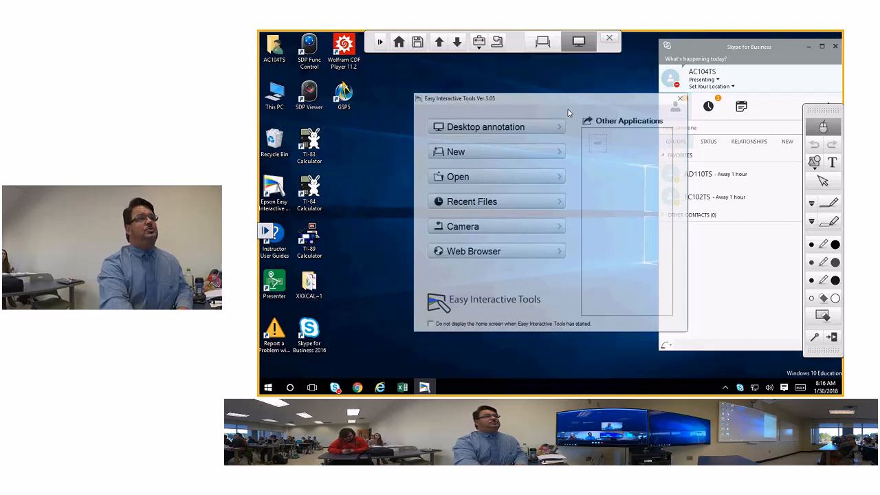
# - Set Easy Interactive Tools to desktop annotation mode with mouse operation, and unpin the presenting bar
pyautogui.click(650, 82)
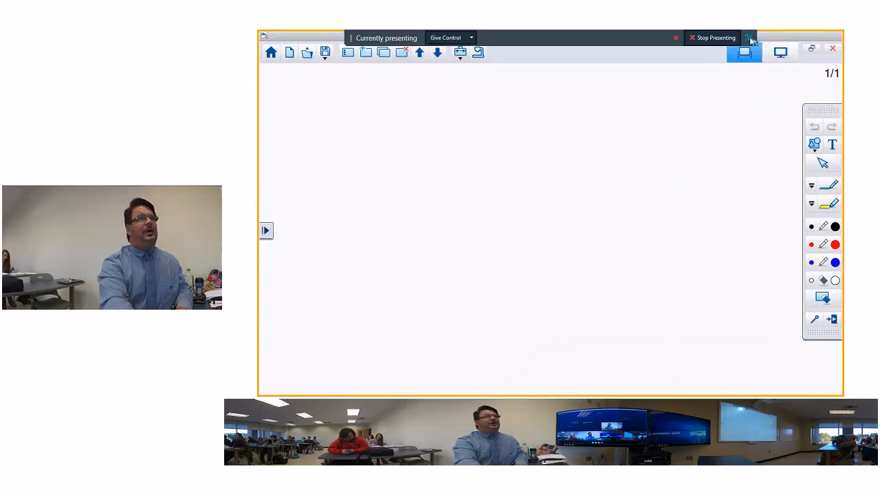
pyautogui.click(781, 53)
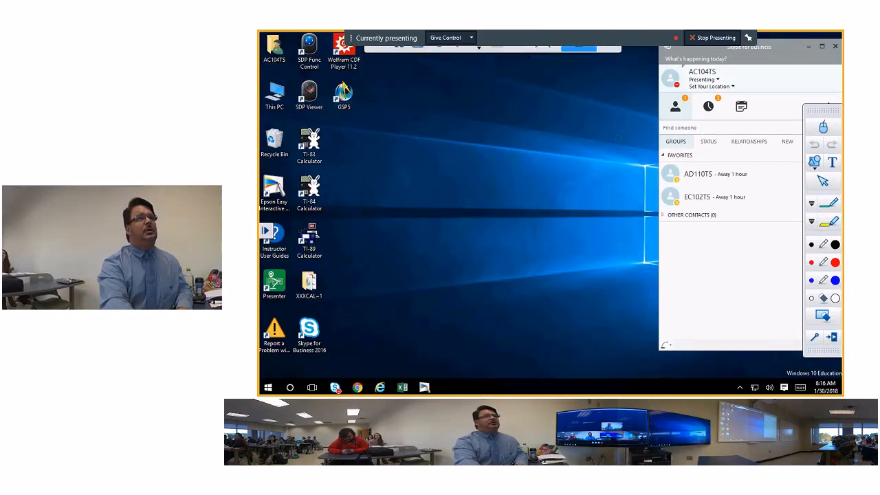
pyautogui.click(750, 39)
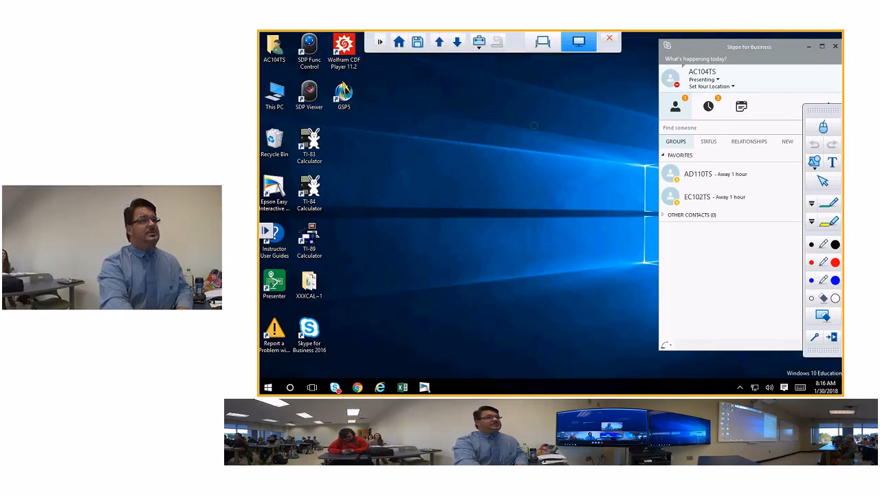
pyautogui.click(823, 126)
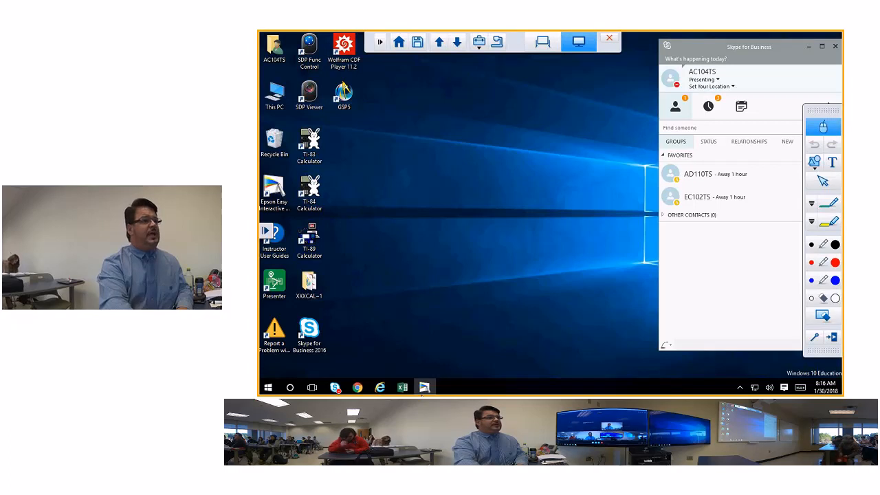
# - Bring up the Book1 workbook in Excel and fill the x values in B4:B8 with yellow
pyautogui.click(402, 387)
pyautogui.click(434, 365)
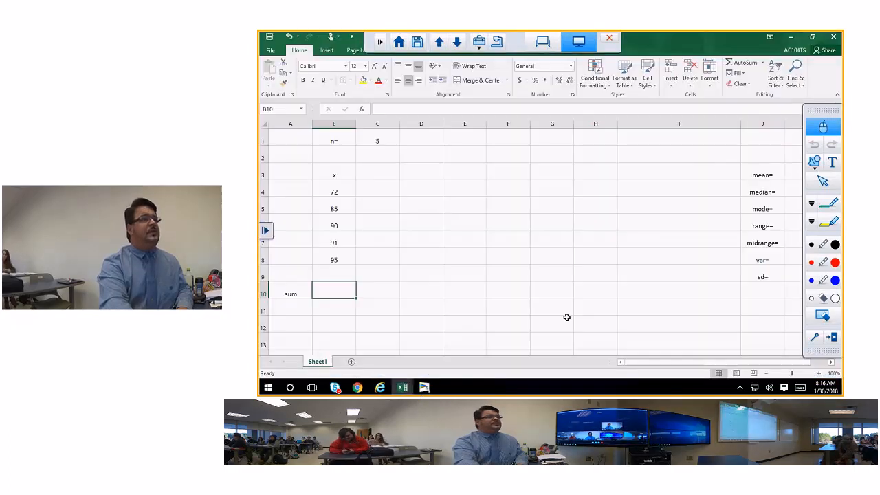
pyautogui.moveTo(335, 197); pyautogui.dragTo(322, 260)
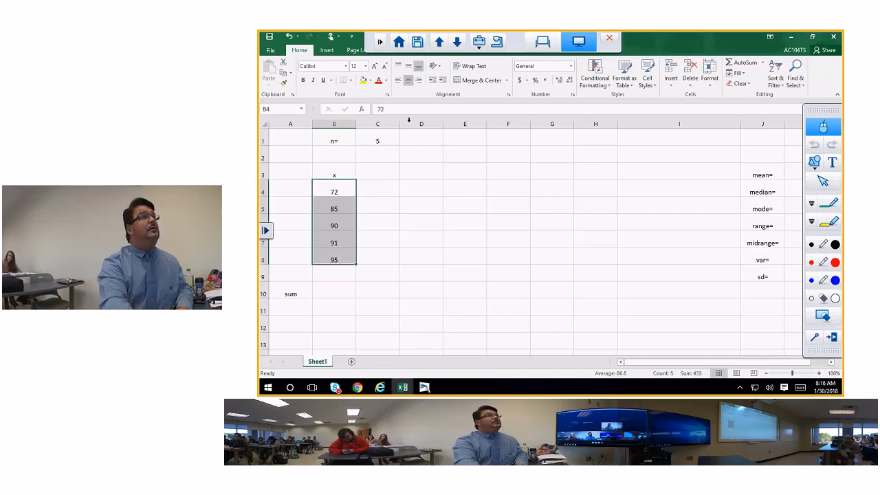
pyautogui.click(363, 80)
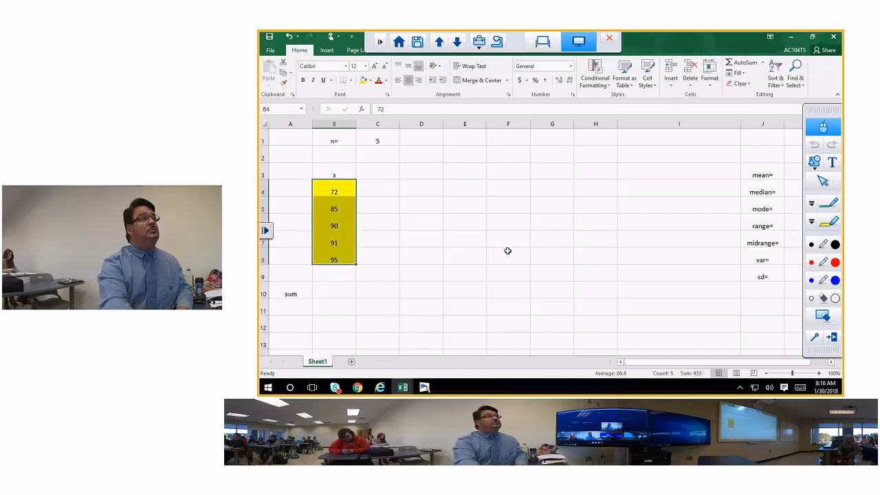
pyautogui.click(504, 255)
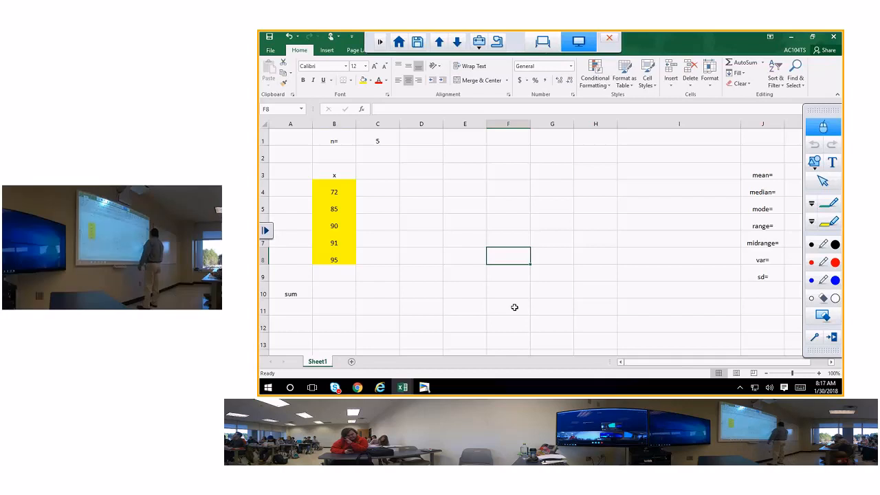
# - Handwrite the variance formula VAR = Σ(x−x̄)²/(n−1) with the black pen above the statistics labels
pyautogui.click(812, 244)
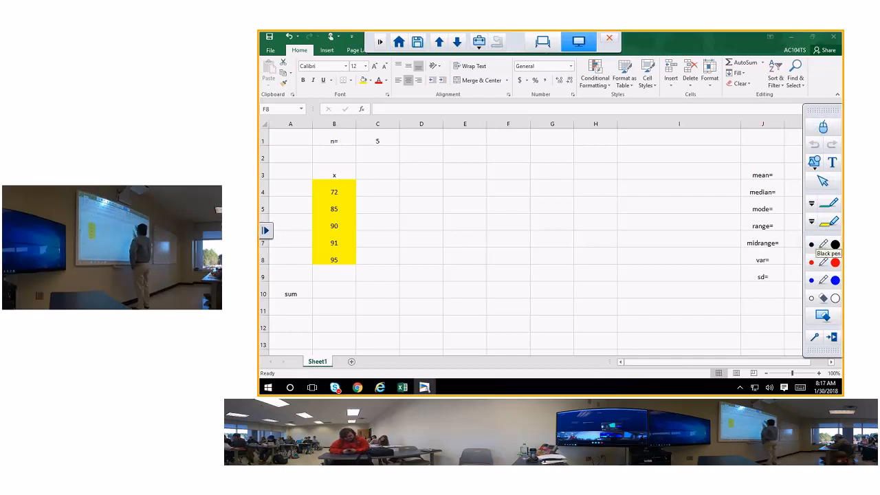
pyautogui.moveTo(599, 154)
pyautogui.mouseDown()
pyautogui.moveTo(609, 146)
pyautogui.moveTo(627, 161)
pyautogui.mouseUp()
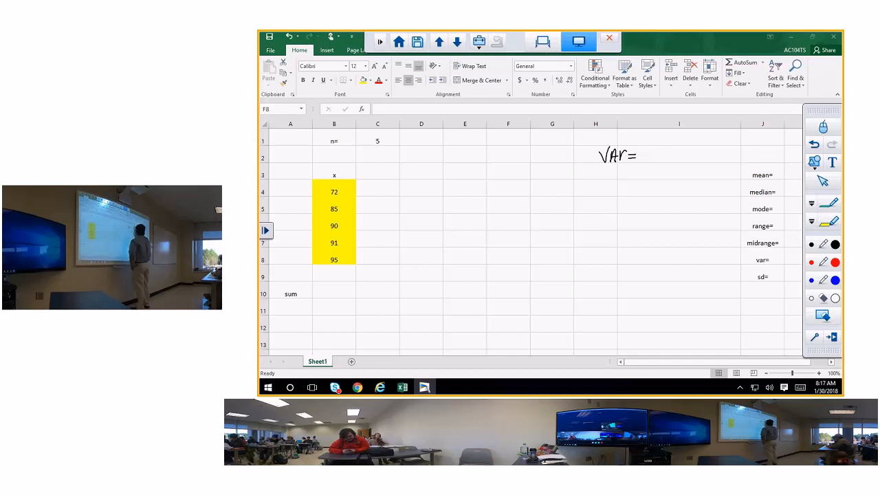
pyautogui.moveTo(658, 136)
pyautogui.mouseDown()
pyautogui.moveTo(656, 149)
pyautogui.moveTo(696, 151)
pyautogui.mouseUp()
pyautogui.moveTo(695, 139)
pyautogui.mouseDown()
pyautogui.moveTo(688, 150)
pyautogui.moveTo(695, 136)
pyautogui.moveTo(703, 146)
pyautogui.moveTo(716, 138)
pyautogui.mouseUp()
pyautogui.moveTo(646, 158)
pyautogui.mouseDown()
pyautogui.moveTo(705, 156)
pyautogui.moveTo(671, 167)
pyautogui.moveTo(679, 164)
pyautogui.mouseUp()
pyautogui.moveTo(682, 160); pyautogui.dragTo(682, 166)
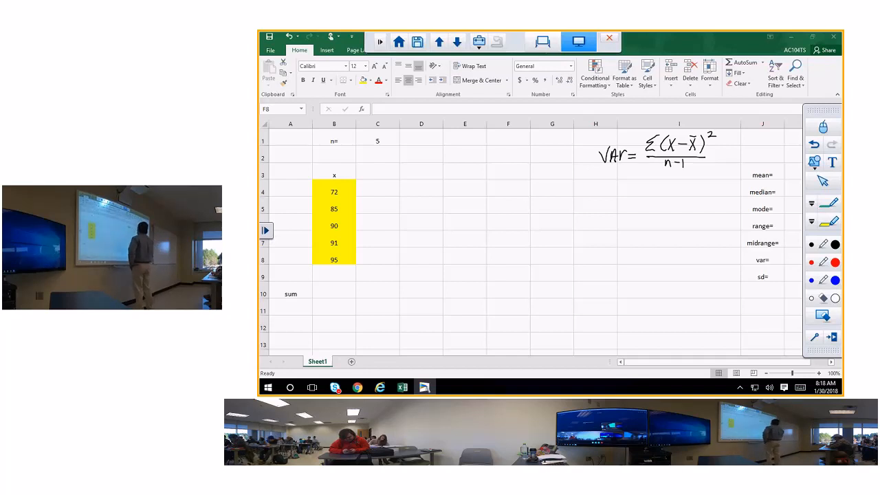
# - Draw a box around the handwritten variance formula and move it over columns F to H
pyautogui.moveTo(590, 129)
pyautogui.mouseDown()
pyautogui.moveTo(590, 140)
pyautogui.moveTo(635, 170)
pyautogui.moveTo(700, 170)
pyautogui.moveTo(720, 159)
pyautogui.mouseUp()
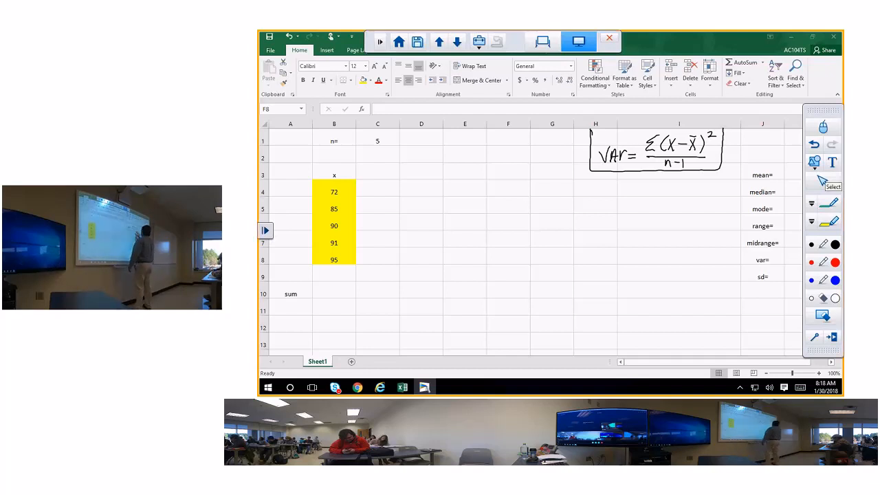
pyautogui.moveTo(653, 151); pyautogui.dragTo(546, 151)
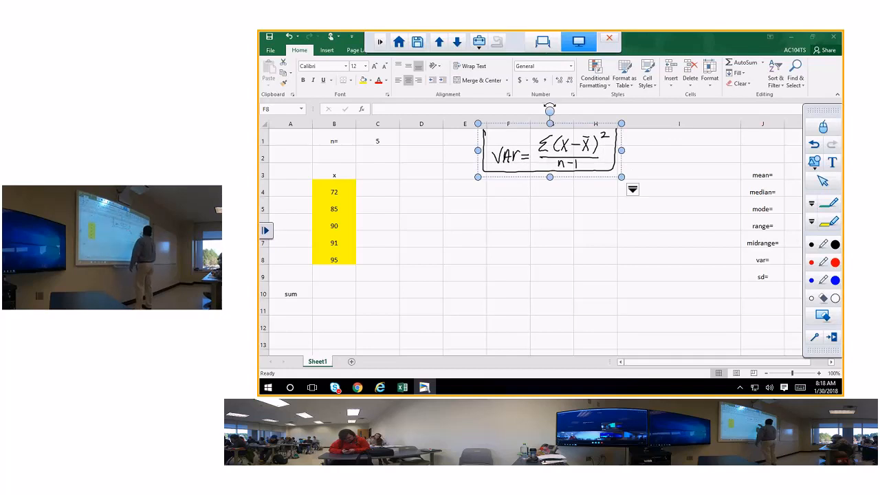
pyautogui.click(822, 181)
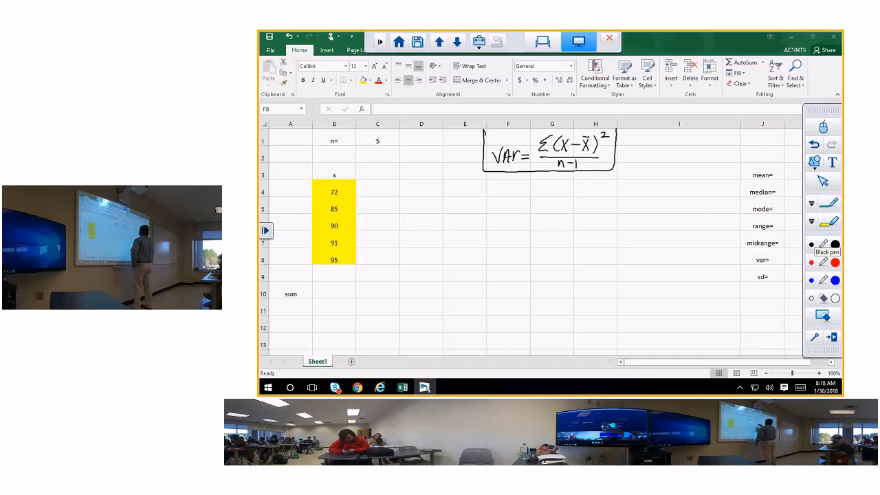
# - Handwrite "Ave, x̄, μ, xbar" in black beside the mean label
pyautogui.click(822, 244)
pyautogui.moveTo(627, 170); pyautogui.dragTo(642, 177)
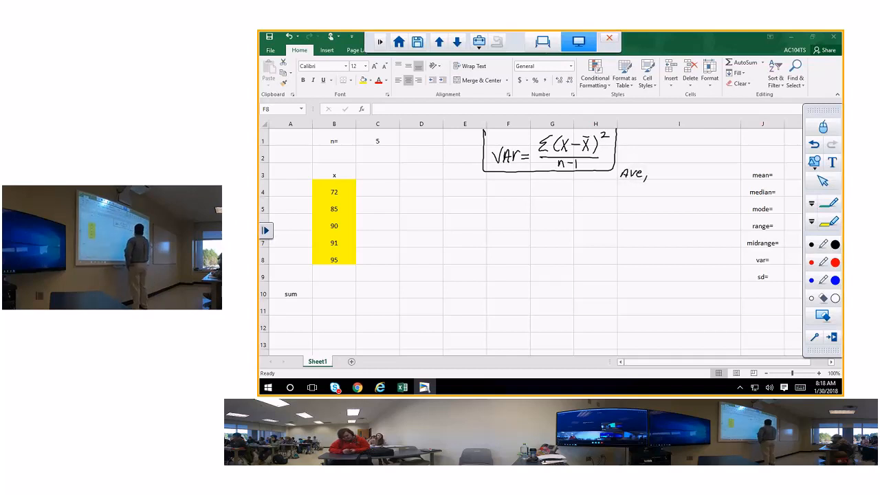
pyautogui.moveTo(662, 169); pyautogui.dragTo(655, 177)
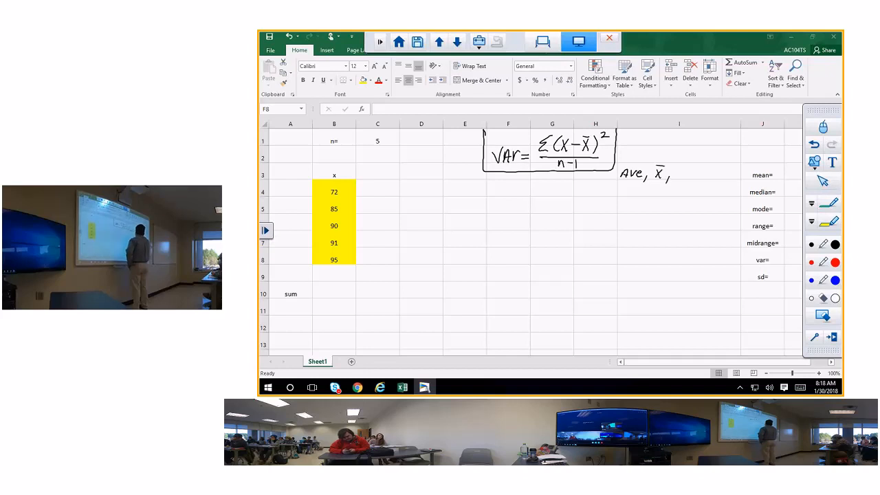
pyautogui.moveTo(677, 176); pyautogui.dragTo(685, 168)
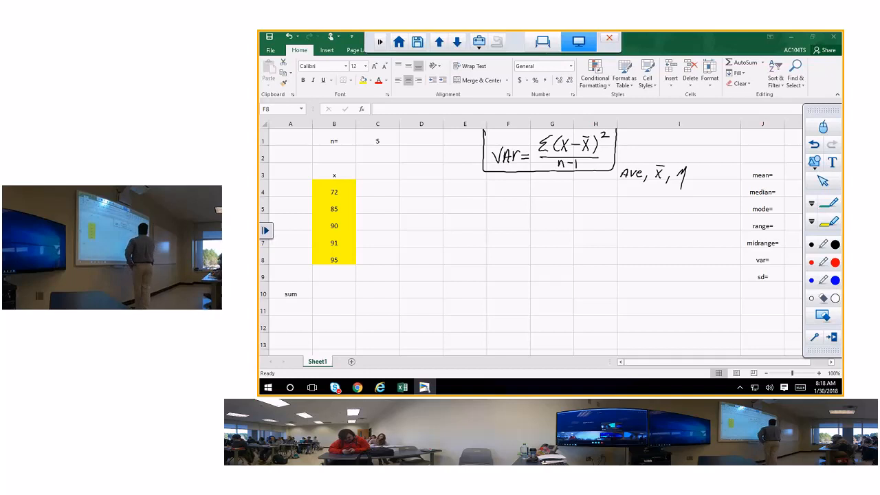
pyautogui.moveTo(691, 176)
pyautogui.mouseDown()
pyautogui.moveTo(688, 183)
pyautogui.moveTo(713, 166)
pyautogui.moveTo(720, 179)
pyautogui.mouseUp()
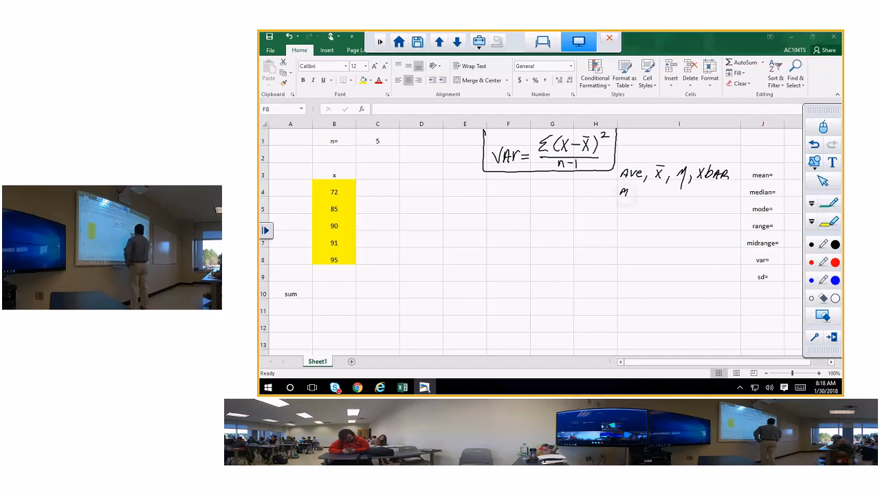
# - Handwrite "middle, n odd middle" beside the median label and an underlined "most mode" beside the mode label
pyautogui.moveTo(647, 193); pyautogui.dragTo(655, 193)
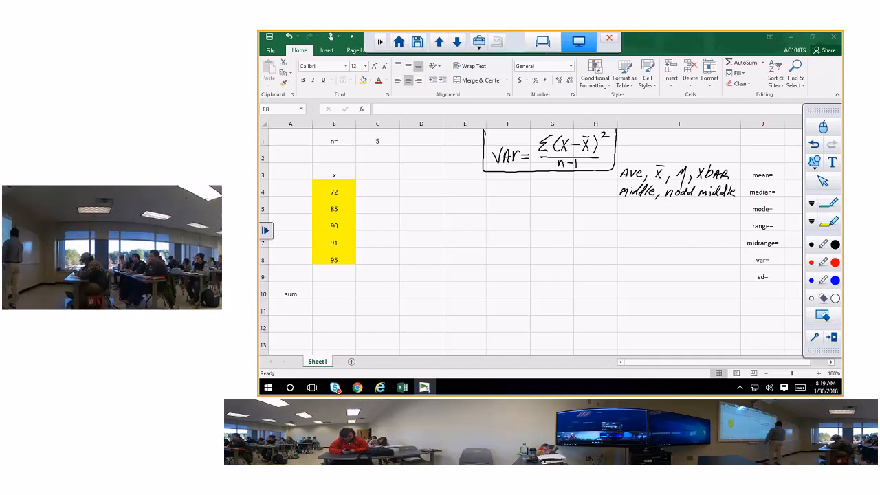
pyautogui.moveTo(622, 209); pyautogui.dragTo(645, 210)
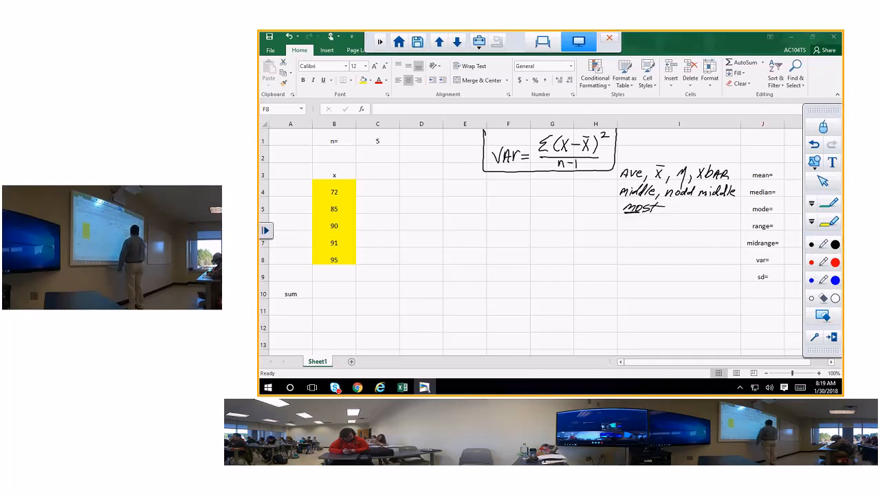
pyautogui.moveTo(687, 209); pyautogui.dragTo(710, 209)
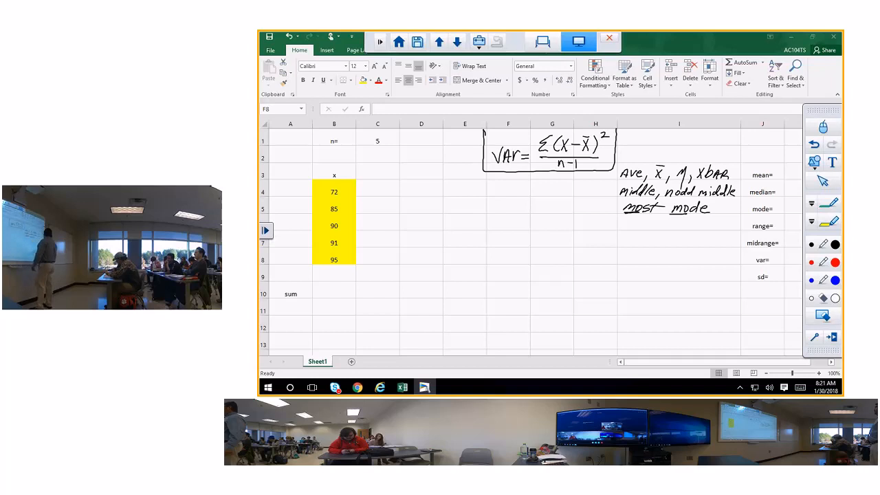
pyautogui.moveTo(632, 218)
pyautogui.mouseDown()
pyautogui.moveTo(631, 231)
pyautogui.moveTo(641, 230)
pyautogui.mouseUp()
pyautogui.moveTo(631, 224); pyautogui.dragTo(642, 223)
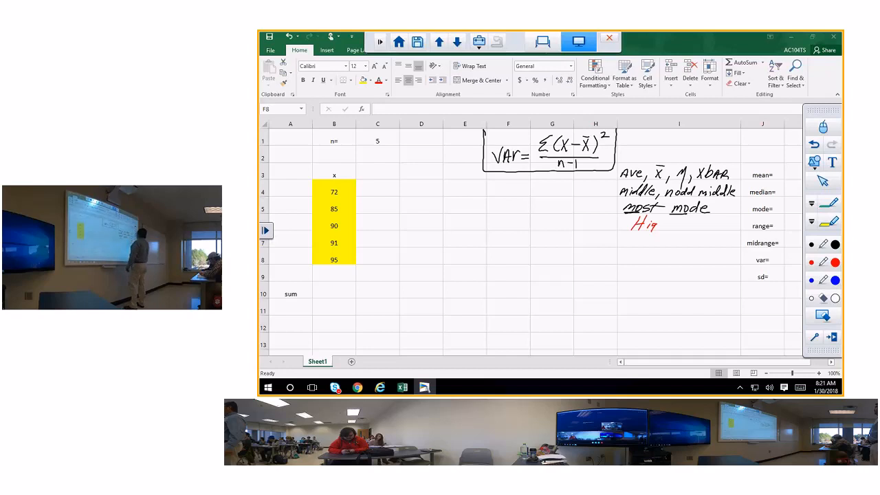
pyautogui.click(814, 143)
pyautogui.click(814, 143)
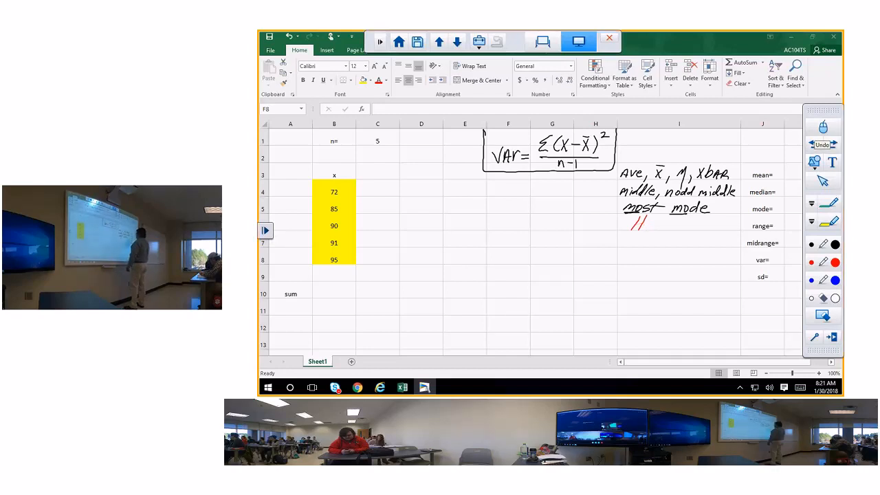
pyautogui.click(814, 144)
pyautogui.click(822, 261)
pyautogui.moveTo(633, 217); pyautogui.dragTo(628, 228)
pyautogui.moveTo(640, 217); pyautogui.dragTo(636, 228)
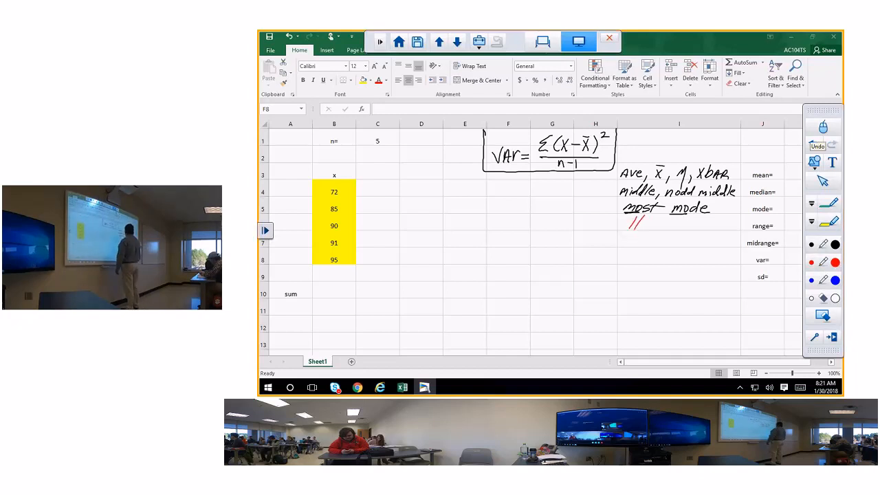
pyautogui.click(813, 143)
pyautogui.click(813, 144)
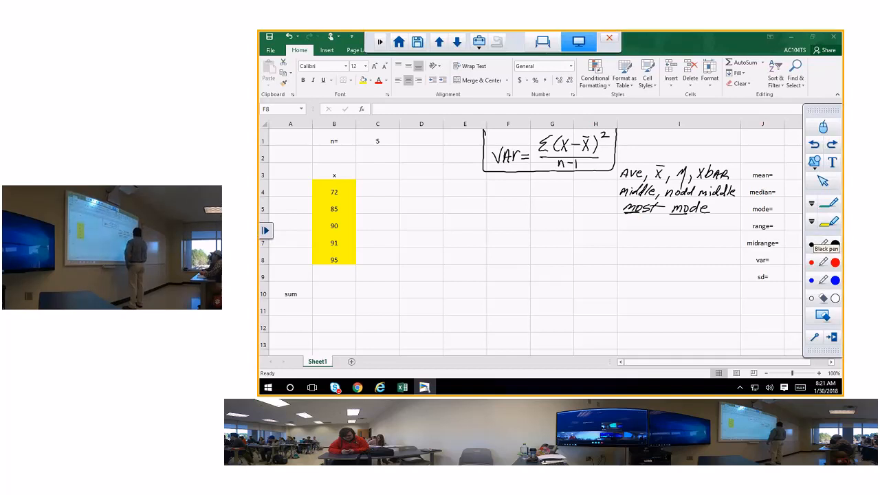
# - Handwrite "High - Low" in black beside the range label and "(H+L)/2" with the note "middle of line" beside the midrange label
pyautogui.moveTo(634, 219)
pyautogui.mouseDown()
pyautogui.moveTo(629, 227)
pyautogui.moveTo(644, 228)
pyautogui.mouseUp()
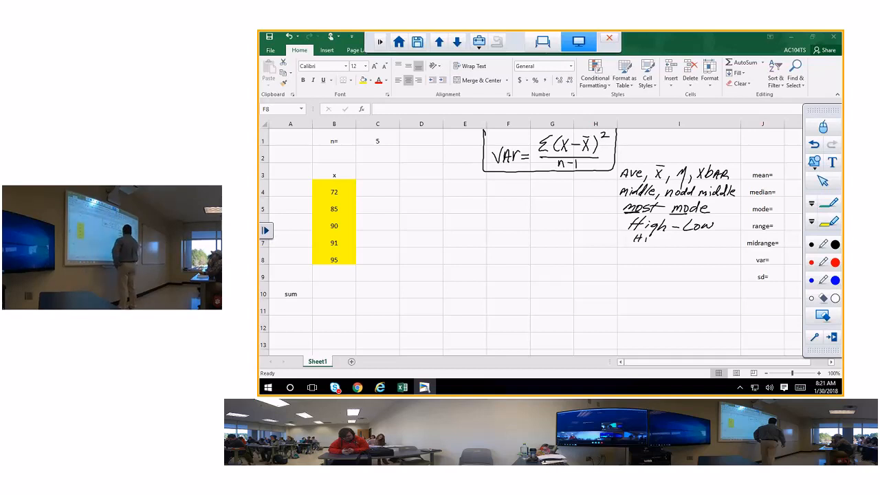
pyautogui.moveTo(670, 240)
pyautogui.mouseDown()
pyautogui.moveTo(678, 246)
pyautogui.moveTo(630, 242)
pyautogui.mouseUp()
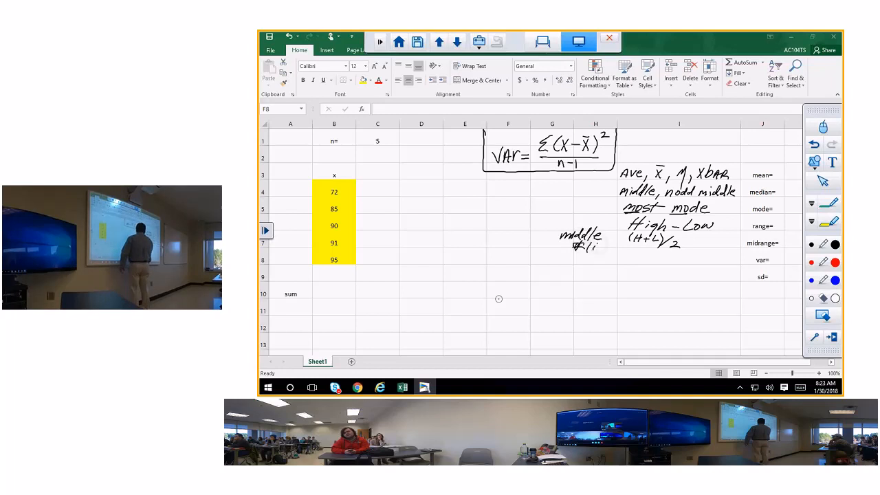
pyautogui.moveTo(598, 246); pyautogui.dragTo(614, 250)
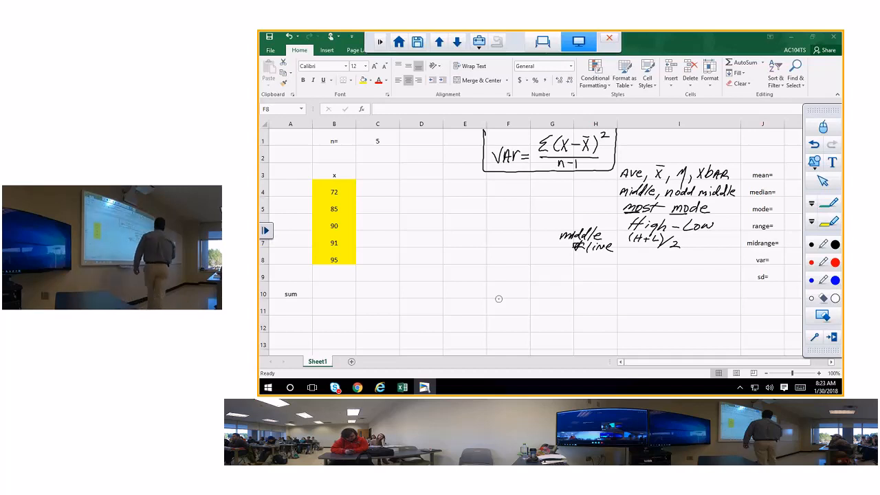
# - Collapse the annotation toolbar and reopen it on the opposite side of the worksheet
pyautogui.click(831, 337)
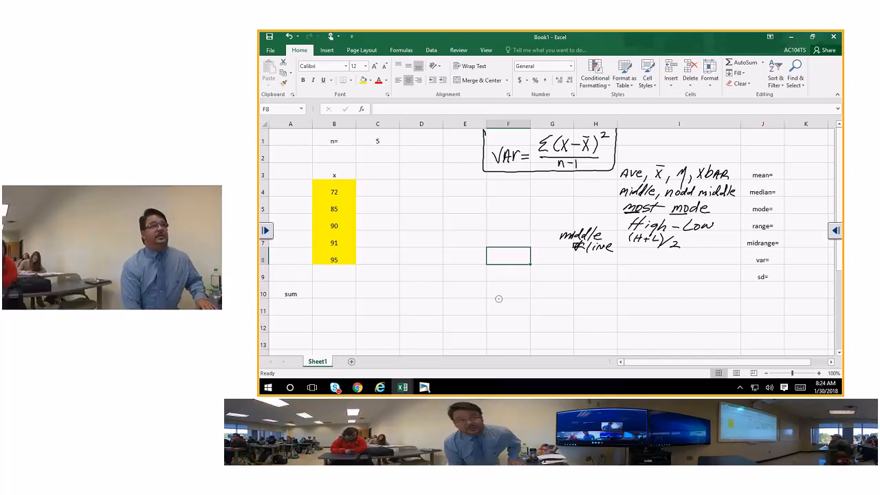
pyautogui.click(266, 232)
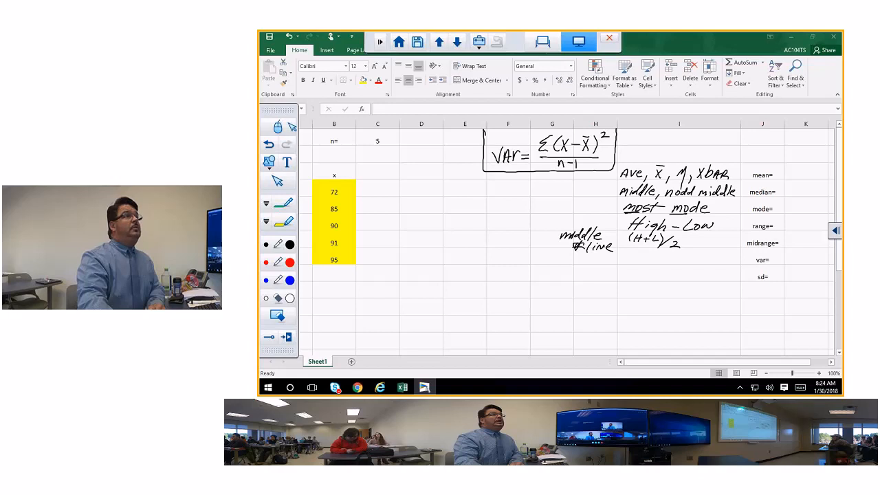
# - Calculate the mean in K3 with the formula =SUM(B4:B8)/C1
pyautogui.click(277, 127)
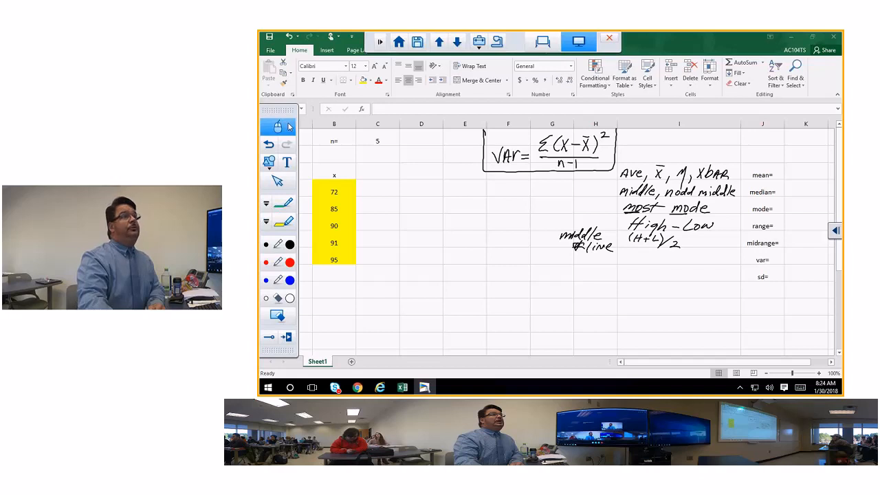
pyautogui.click(799, 169)
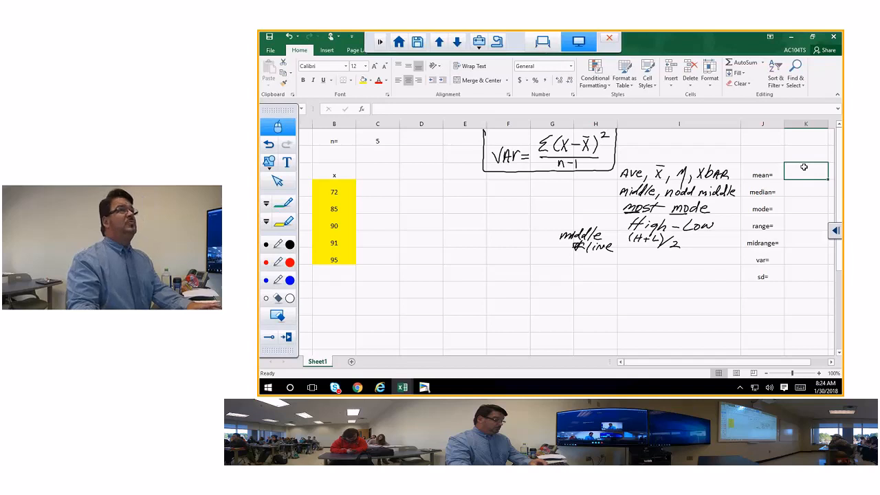
pyautogui.click(746, 64)
pyautogui.moveTo(317, 192); pyautogui.dragTo(325, 261)
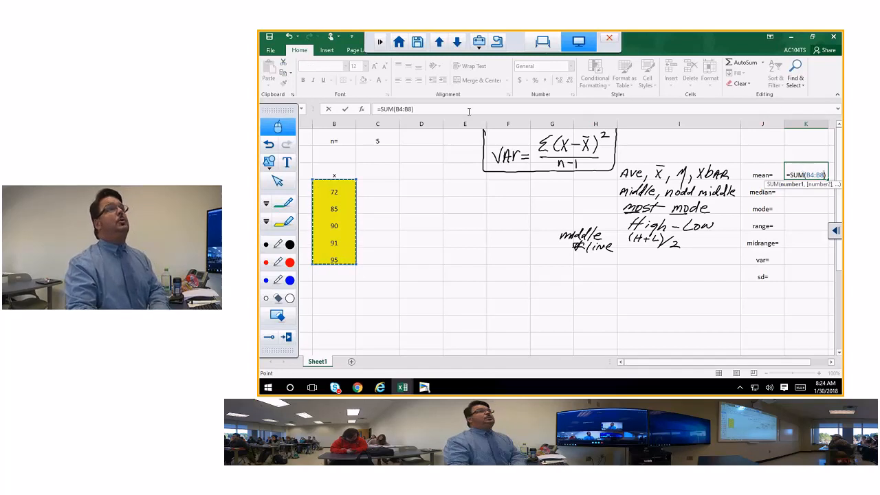
pyautogui.click(431, 109)
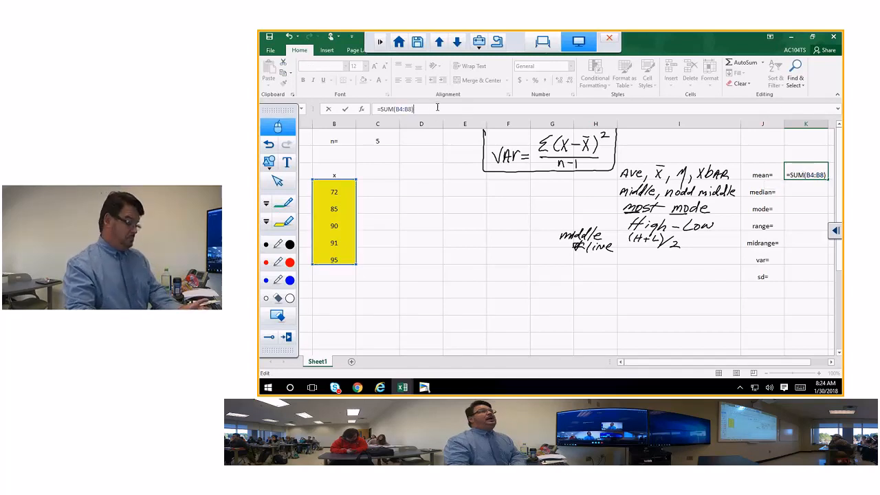
pyautogui.write('/')
pyautogui.click(380, 140)
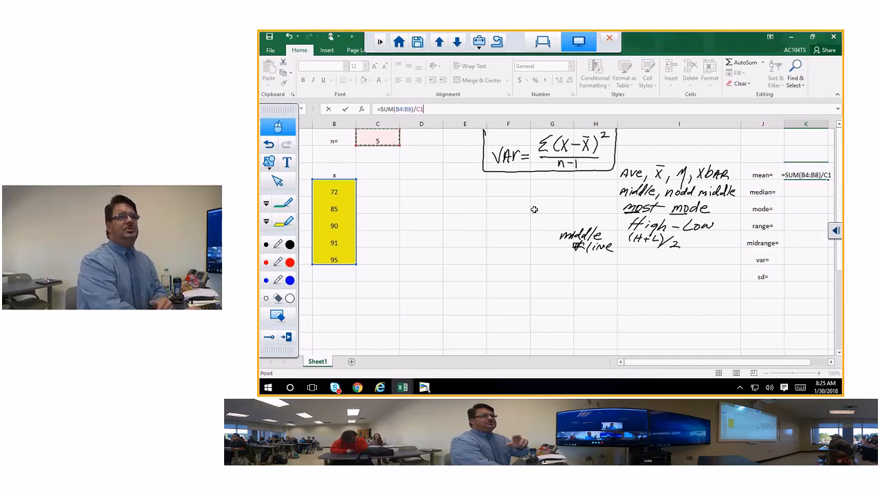
pyautogui.press('Return')
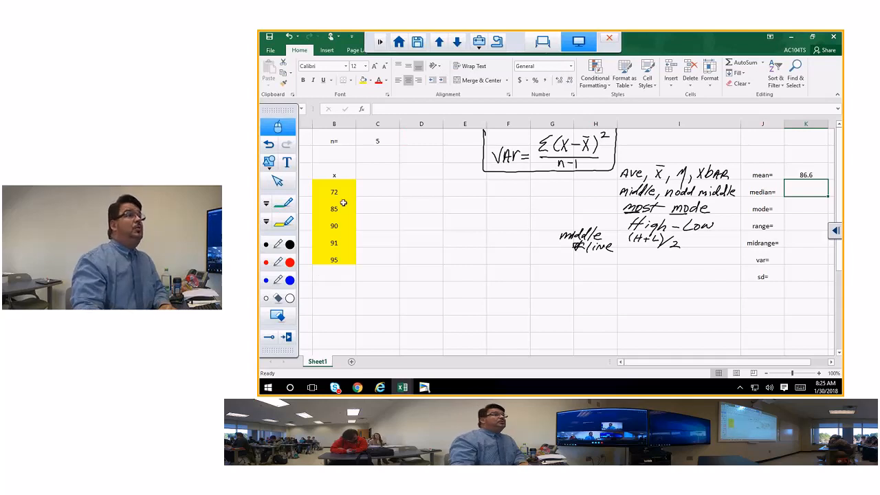
# - Remove the fill from the x values in B4:B8 and fill only the middle value, B6, yellow
pyautogui.moveTo(343, 191); pyautogui.dragTo(316, 258)
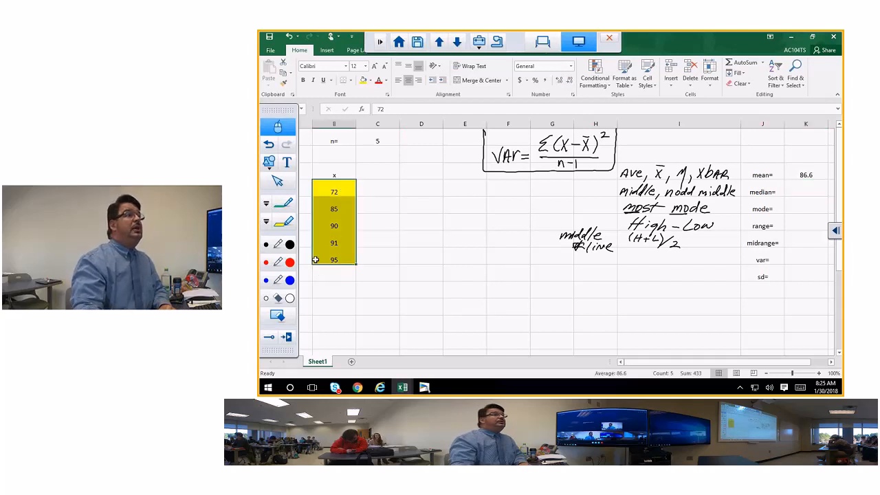
pyautogui.click(369, 81)
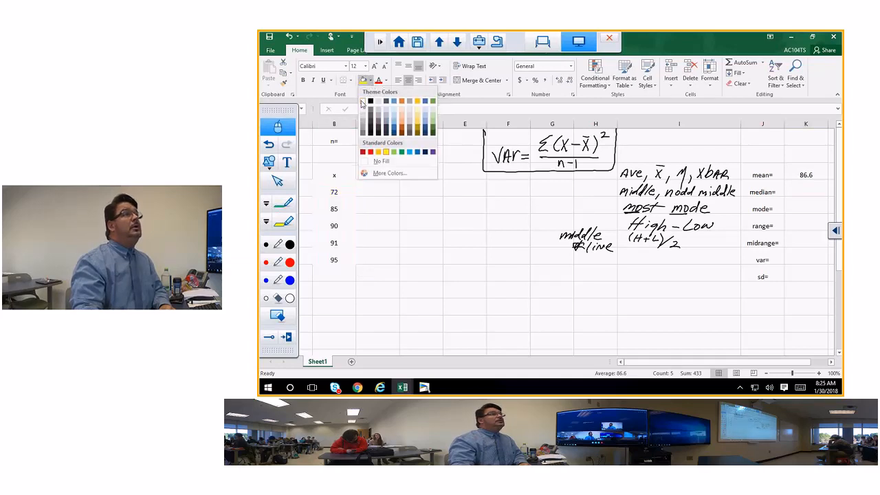
pyautogui.click(365, 160)
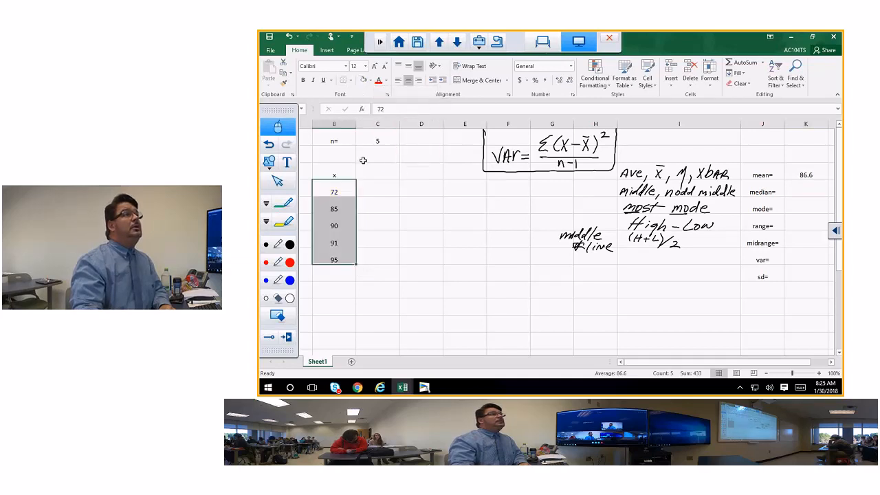
pyautogui.click(315, 232)
pyautogui.click(370, 80)
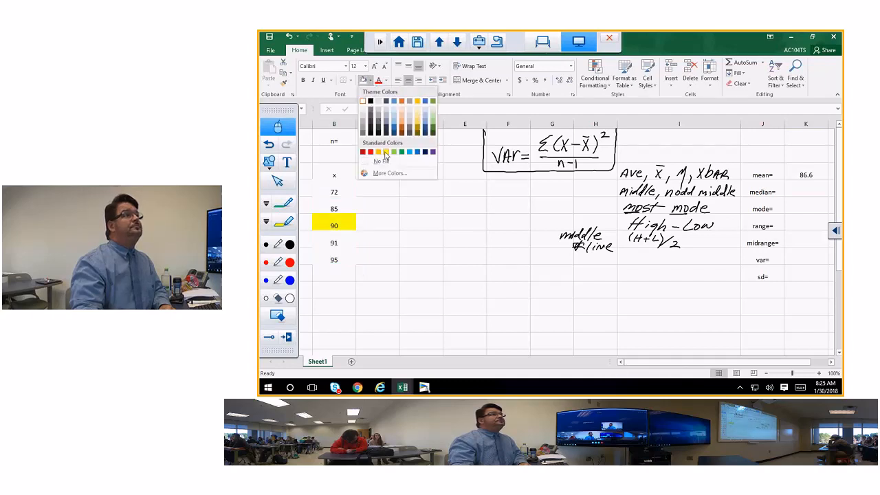
pyautogui.click(386, 151)
# - Fill the median result cell K4 yellow and link it to the middle value with =B6
pyautogui.click(806, 192)
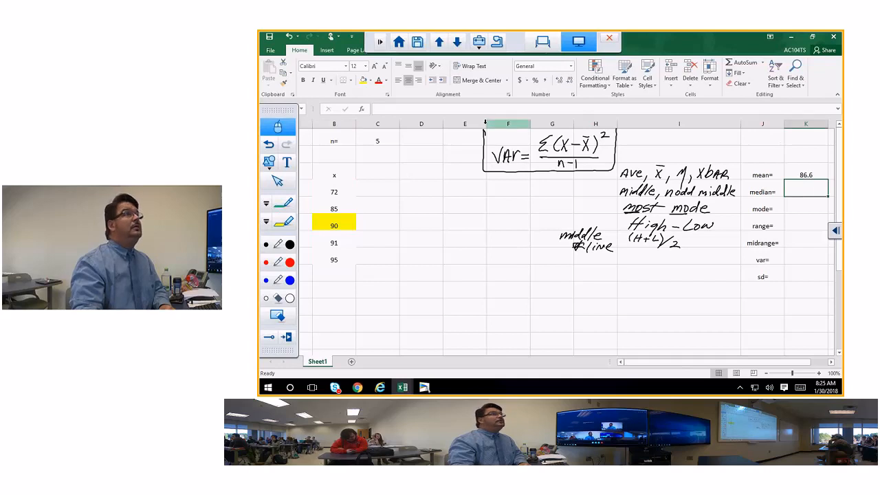
pyautogui.click(363, 81)
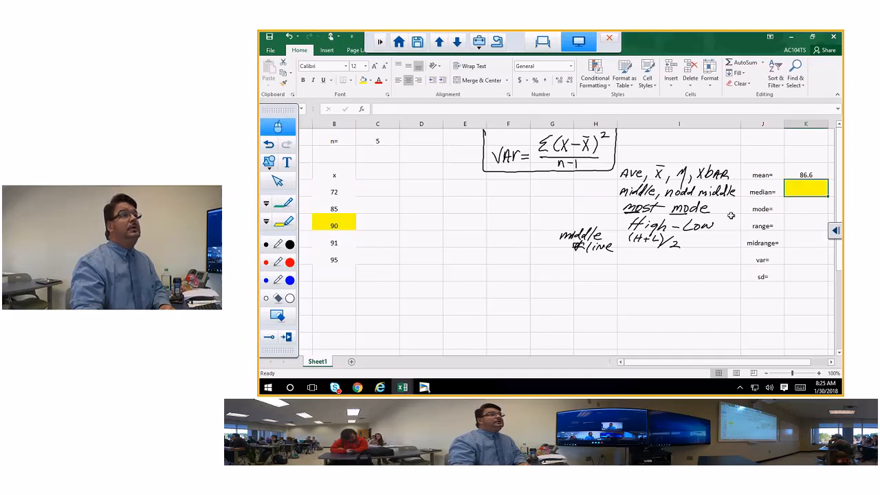
pyautogui.write('=')
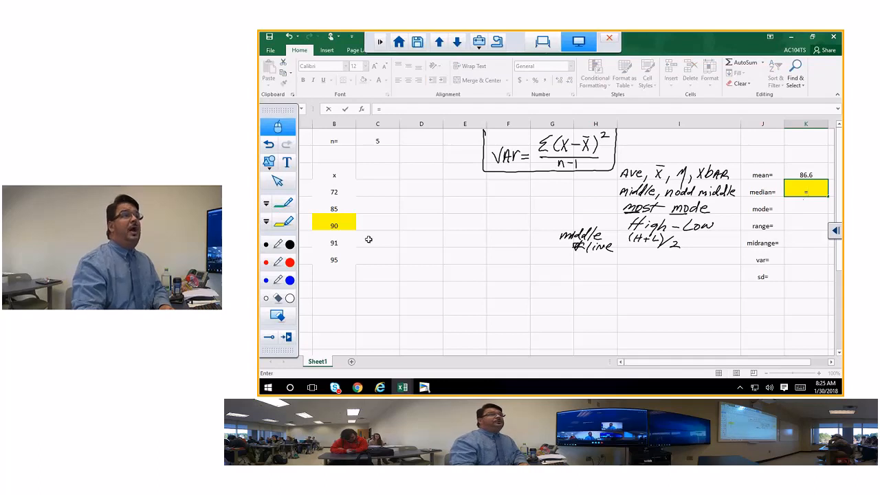
pyautogui.click(348, 222)
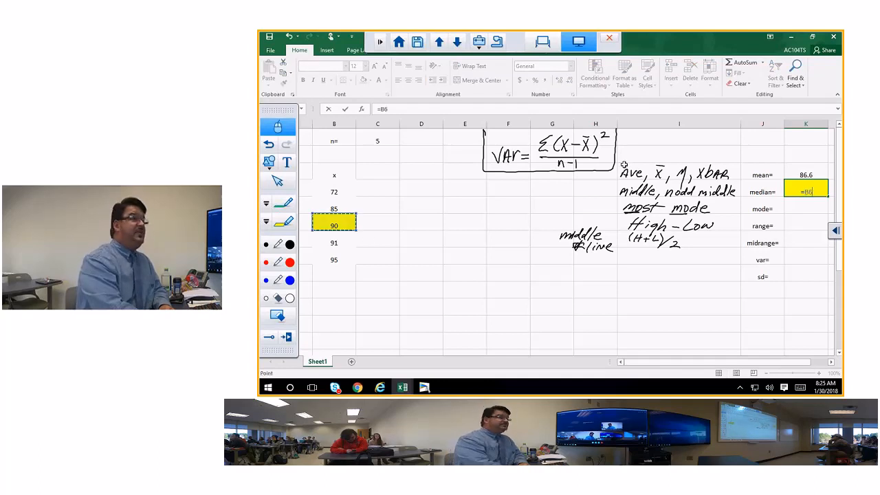
pyautogui.press('Return')
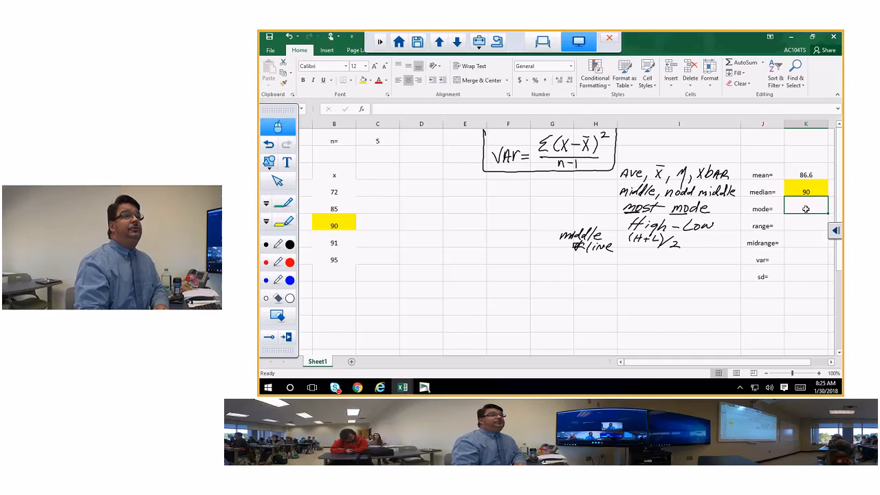
# - Enter "dne" as the mode in K5 and calculate the range in K6 with =B8-B4
pyautogui.write('dne')
pyautogui.press('Return')
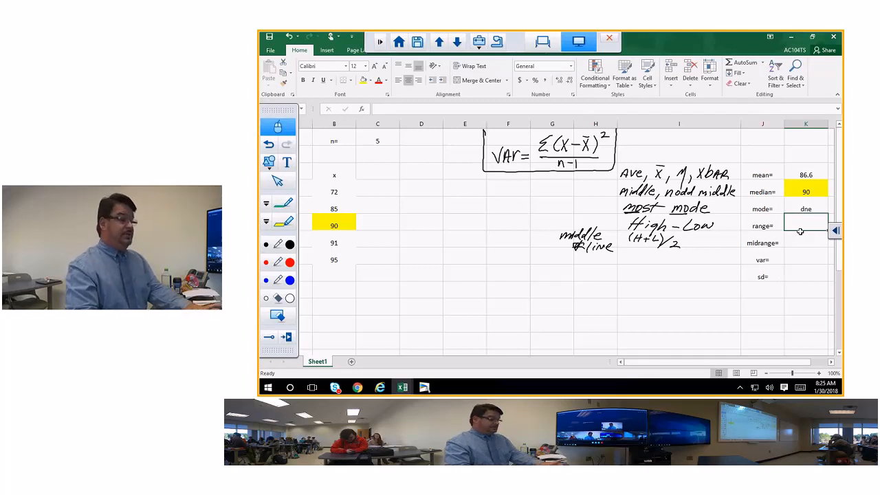
pyautogui.write('=')
pyautogui.click(332, 257)
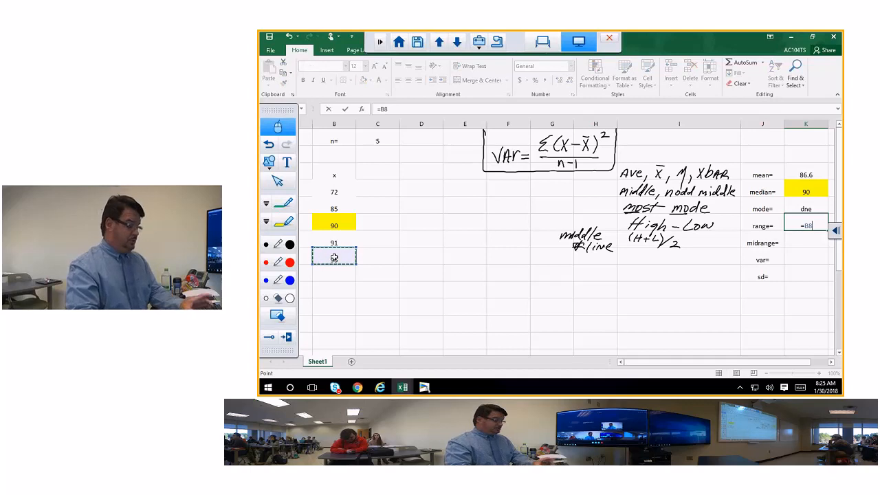
pyautogui.write('-')
pyautogui.click(349, 190)
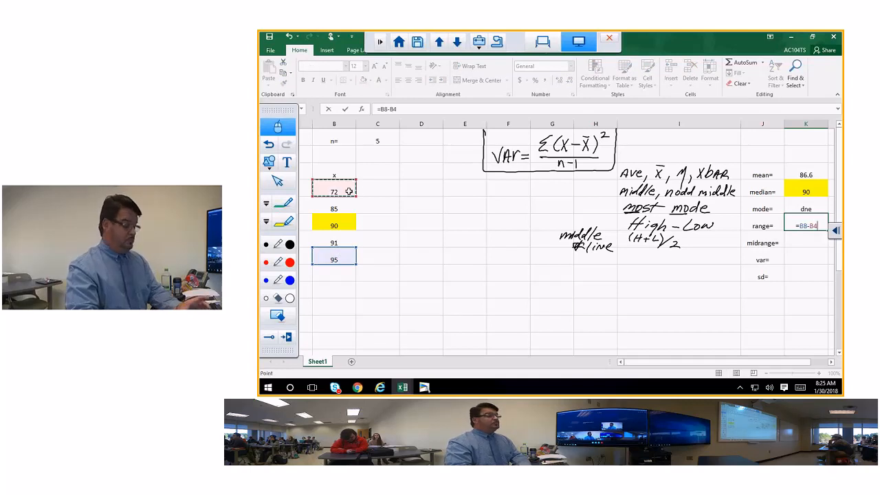
pyautogui.press('Return')
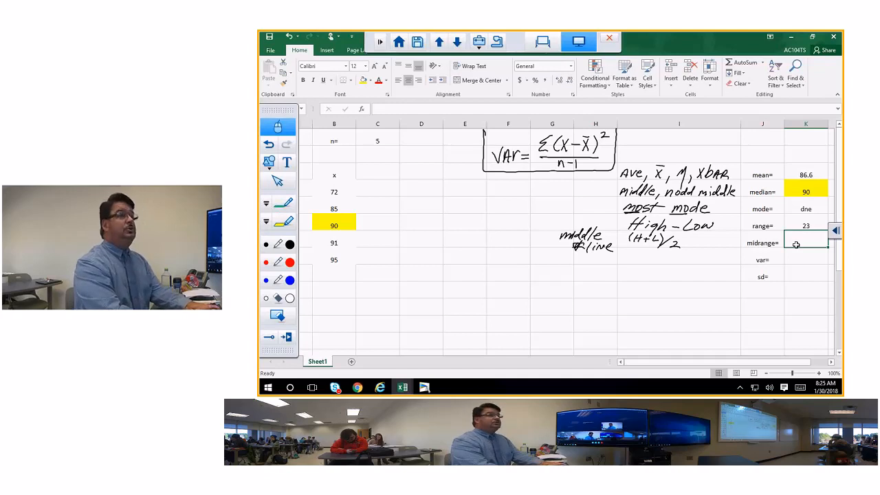
# - Calculate the midrange in K7 with the formula =(B8+B4)/2
pyautogui.write('+')
pyautogui.press('BackSpace')
pyautogui.write('=')
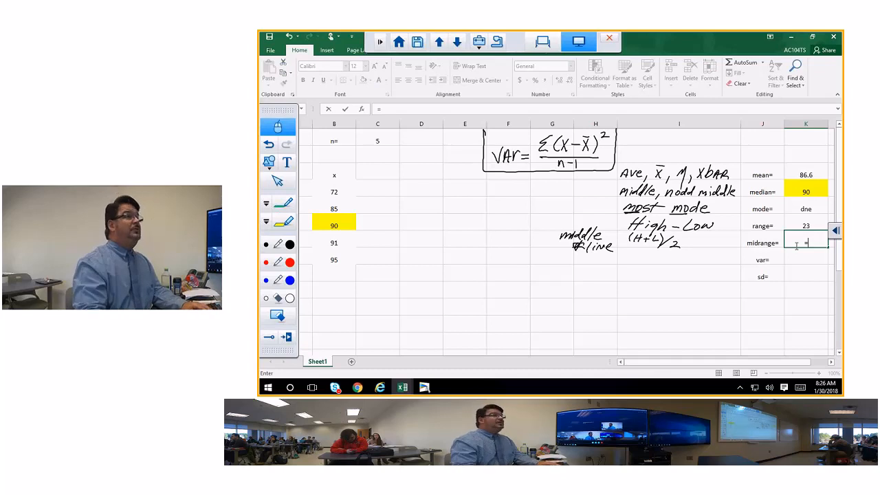
pyautogui.write('(')
pyautogui.click(336, 259)
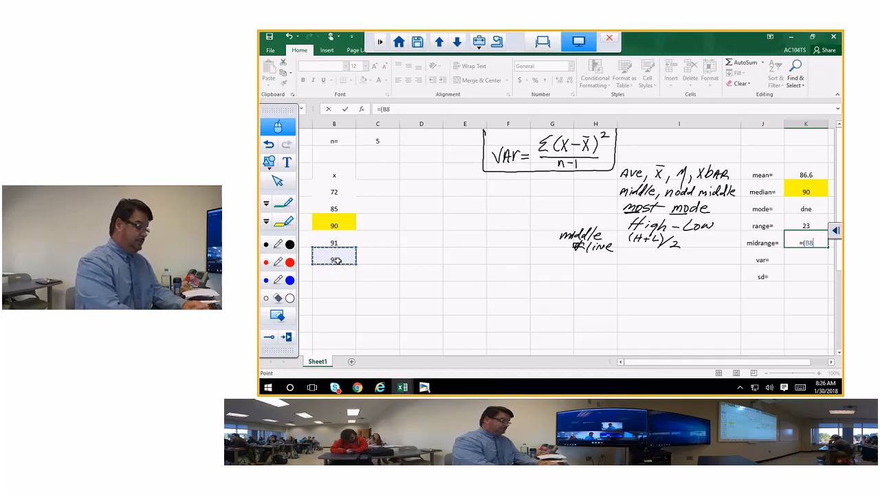
pyautogui.write('+')
pyautogui.click(332, 192)
pyautogui.write(')')
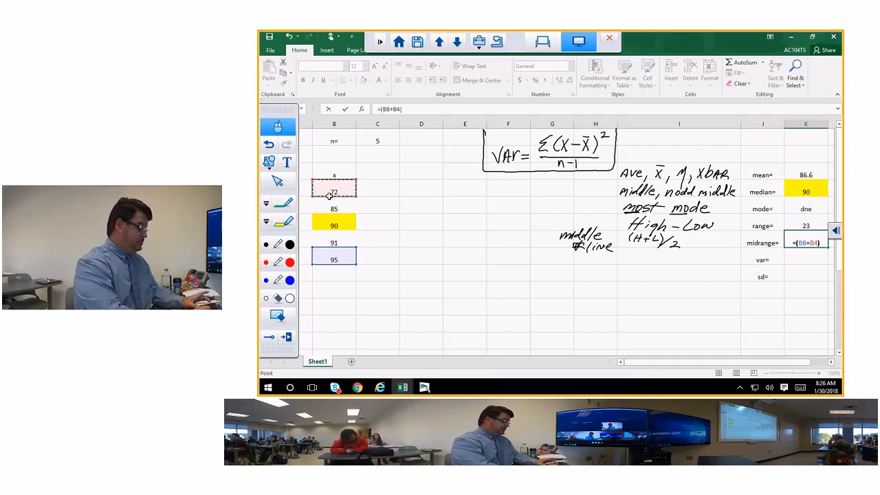
pyautogui.write('/2')
pyautogui.press('Return')
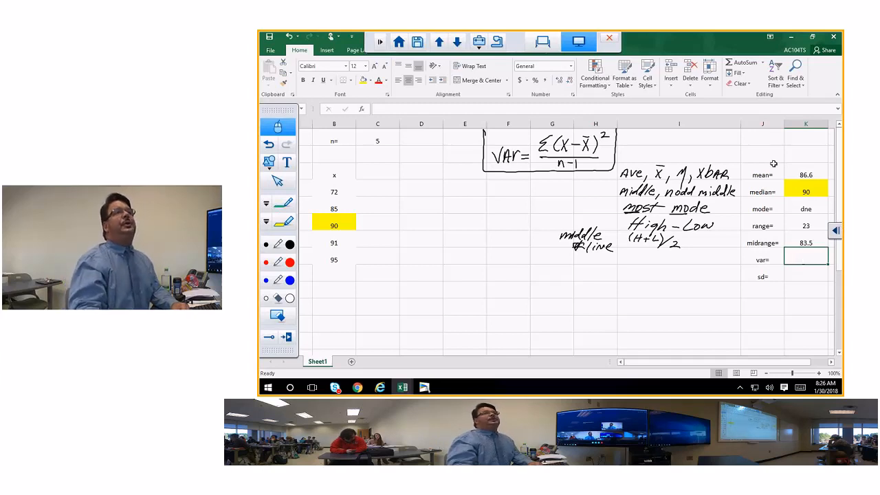
# - Apply the standard green fill to the mean label and value, the median label, and the midrange label and value
pyautogui.moveTo(761, 176); pyautogui.dragTo(805, 176)
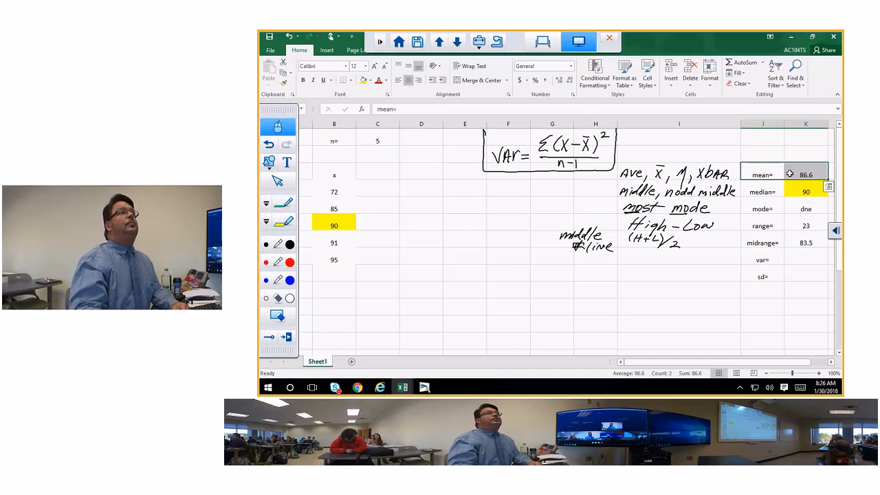
pyautogui.click(369, 80)
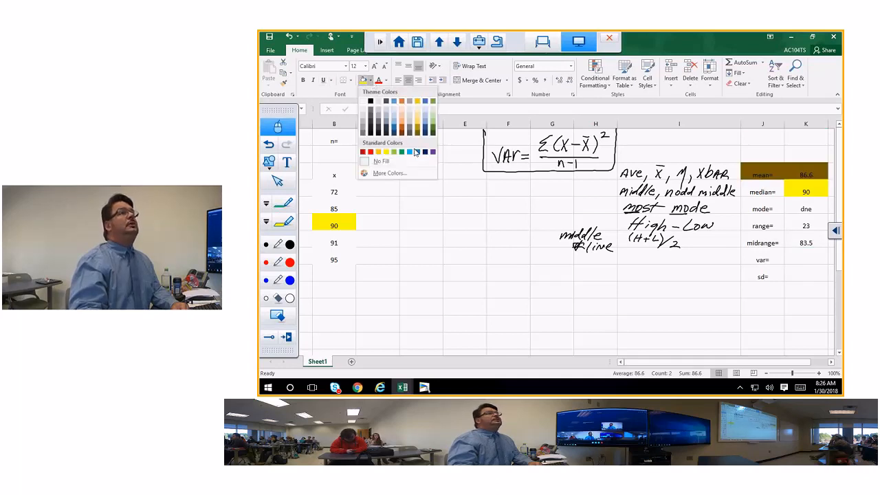
pyautogui.click(401, 152)
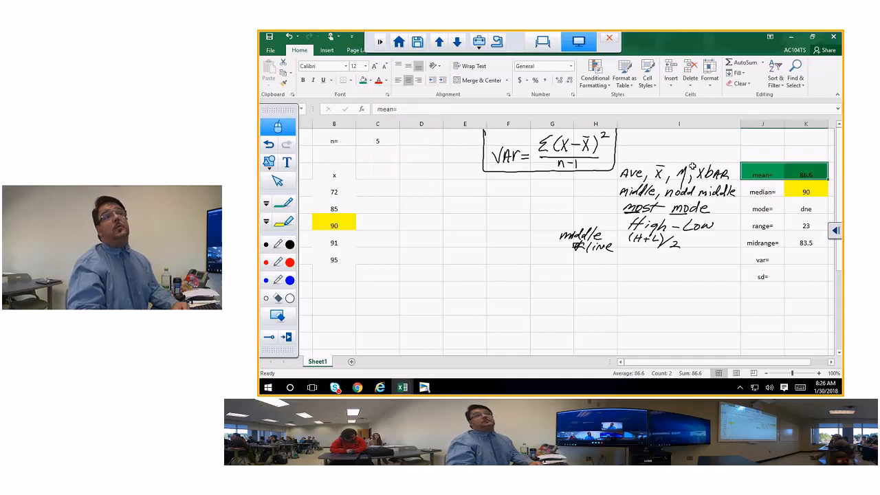
pyautogui.press('Down')
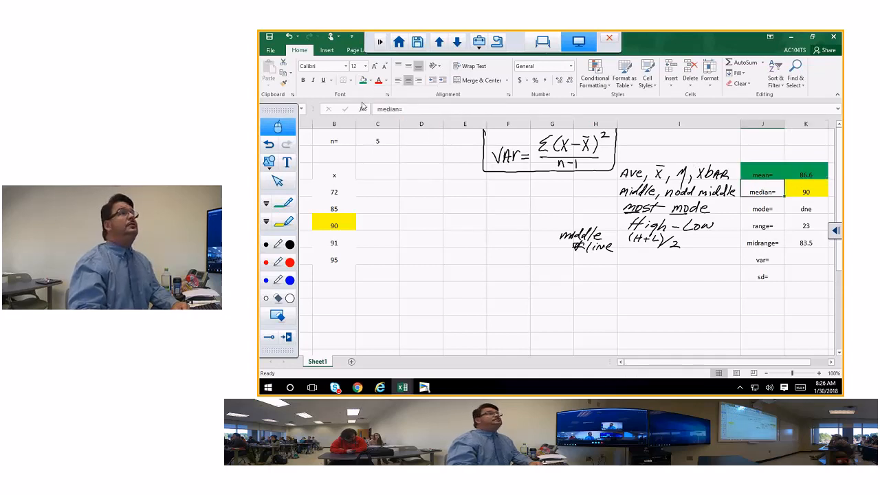
pyautogui.click(363, 80)
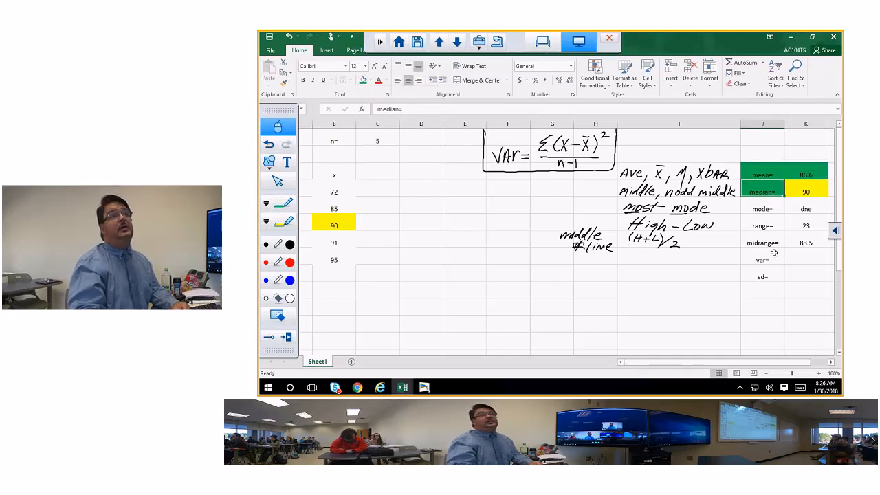
pyautogui.moveTo(766, 242); pyautogui.dragTo(794, 238)
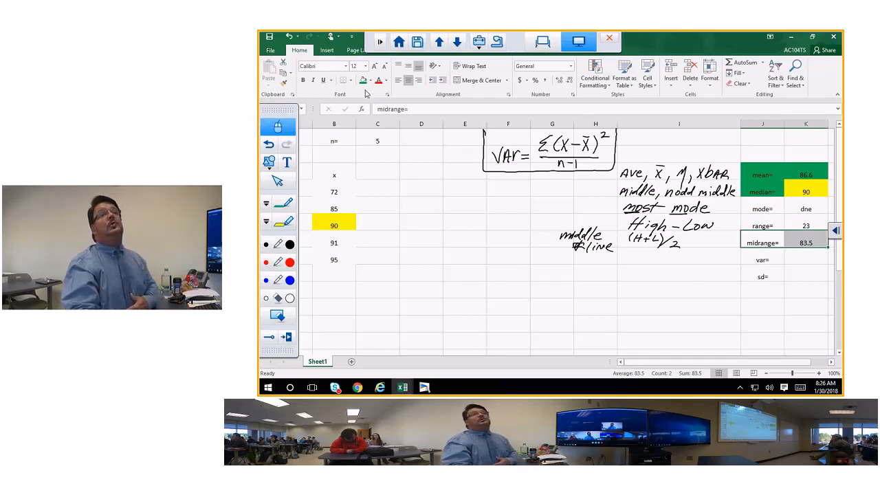
pyautogui.click(363, 80)
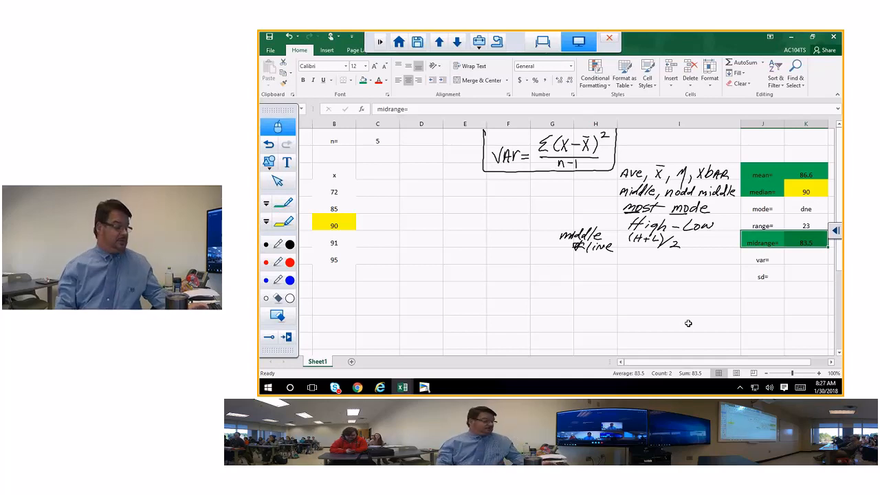
# - Change the lowest x value in B4 to 80
pyautogui.press('Up')
pyautogui.press('Up')
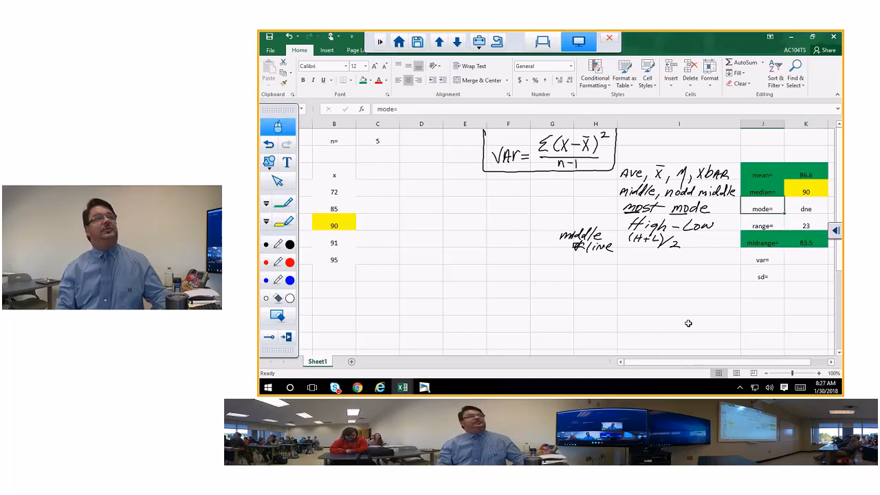
pyautogui.press('Up')
pyautogui.press('Left')
pyautogui.press('Left')
pyautogui.press('Left')
pyautogui.press('Left')
pyautogui.press('Left')
pyautogui.press('Left')
pyautogui.press('Left')
pyautogui.press('Left')
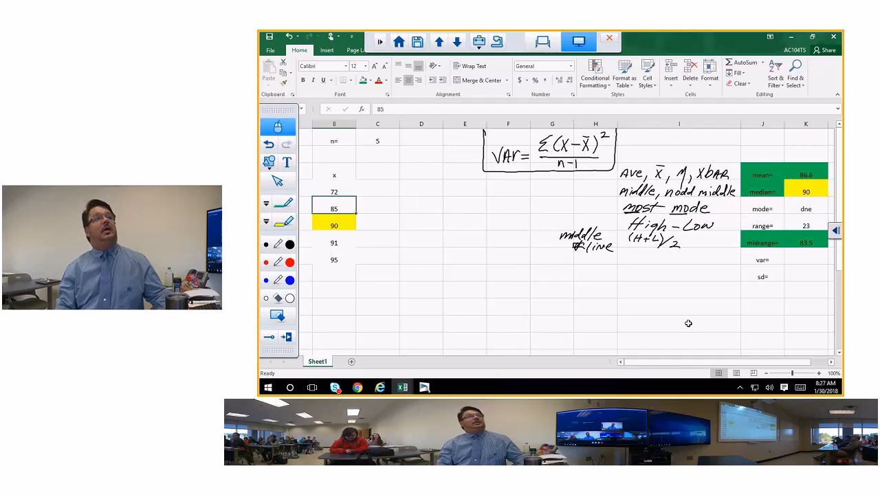
pyautogui.press('Up')
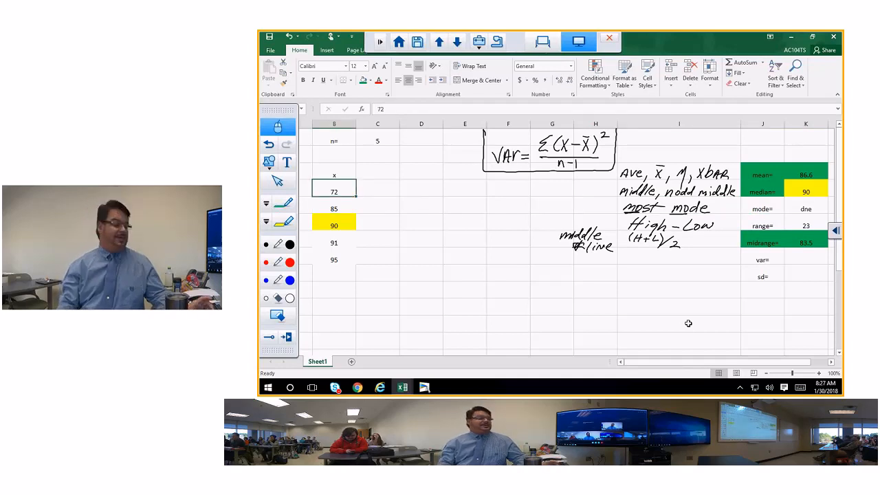
pyautogui.write('80')
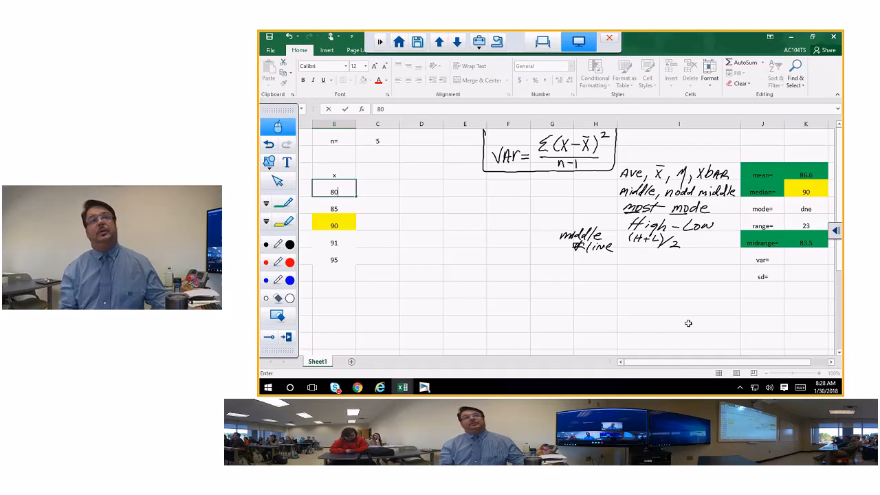
pyautogui.press('Return')
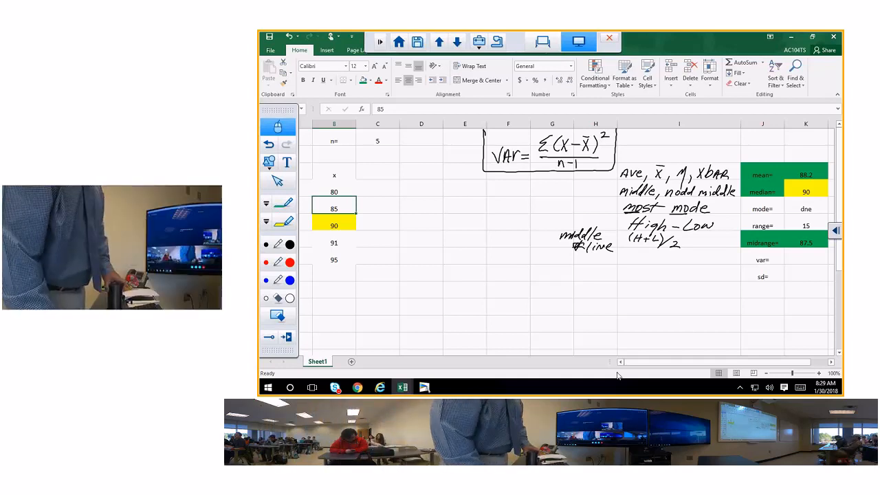
# - Change the lowest x value in B4 to 60
pyautogui.click(320, 186)
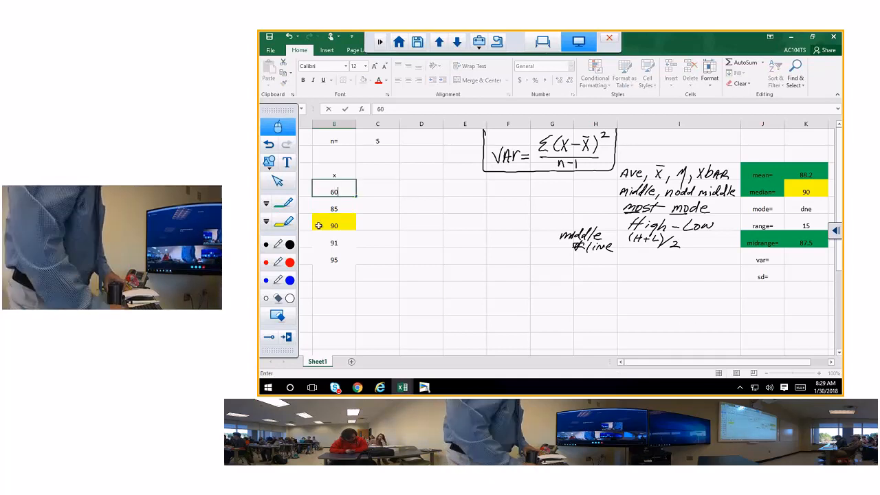
pyautogui.write('60')
pyautogui.press('Return')
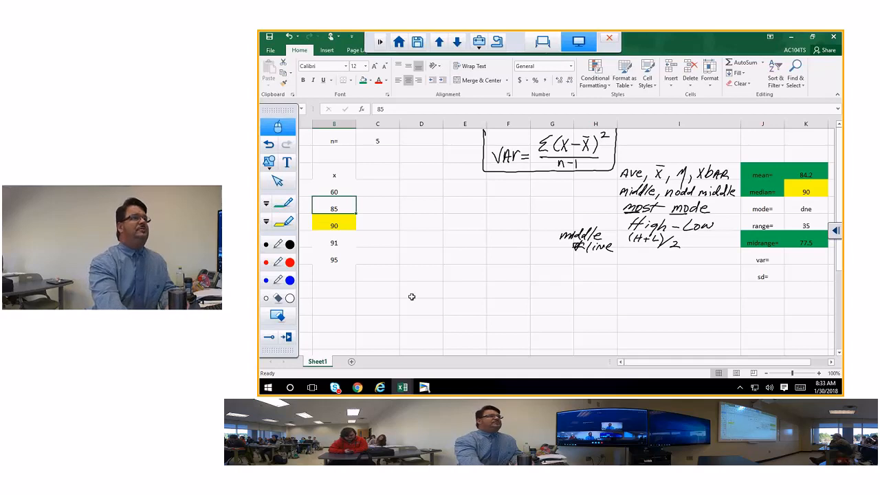
# - Add the column heading "(x-xbar)" in C3
pyautogui.click(385, 177)
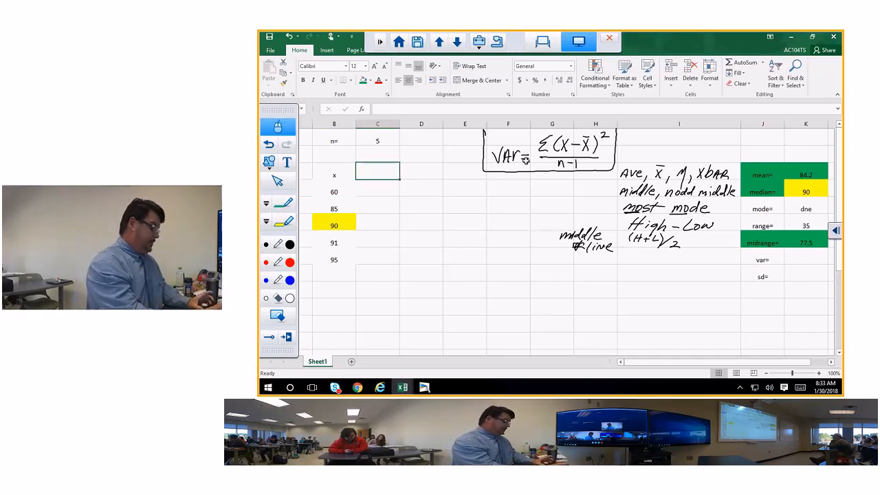
pyautogui.write('(x')
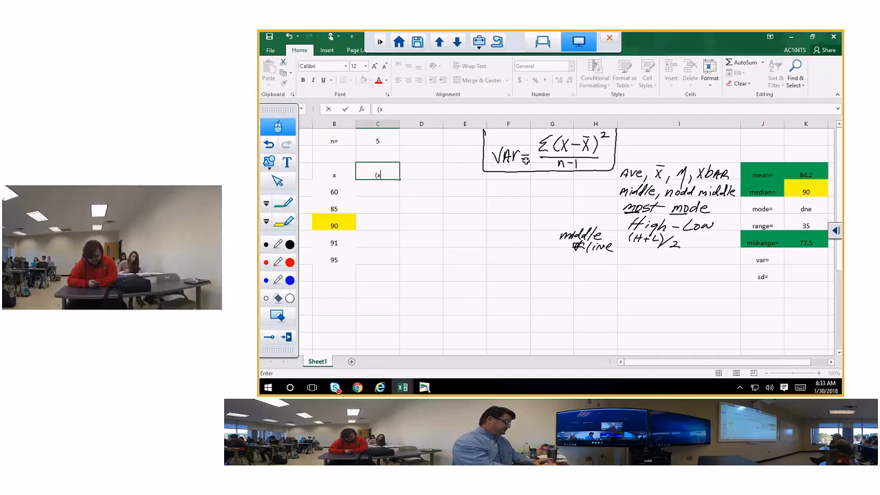
pyautogui.write('-xbar)')
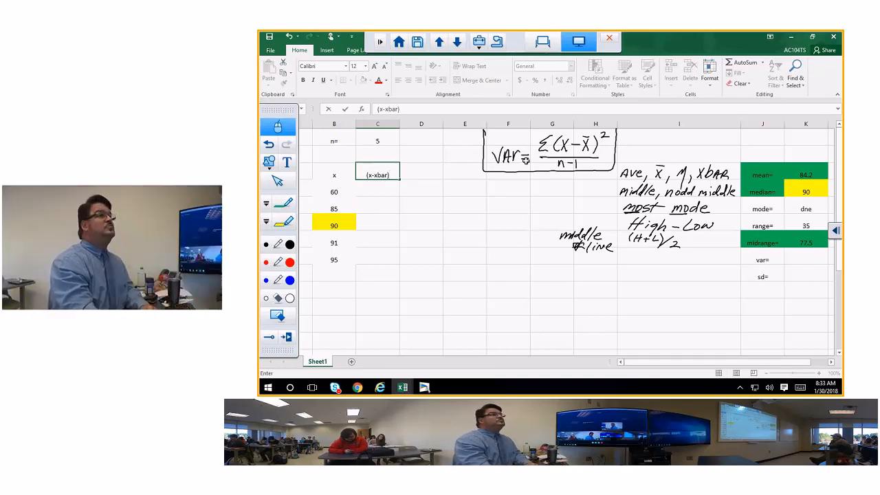
pyautogui.press('Return')
# - Calculate the deviations from the mean with =B4-$K$3 in C4 and fill the formula down to C8
pyautogui.write('=')
pyautogui.click(338, 191)
pyautogui.write('-')
pyautogui.click(813, 174)
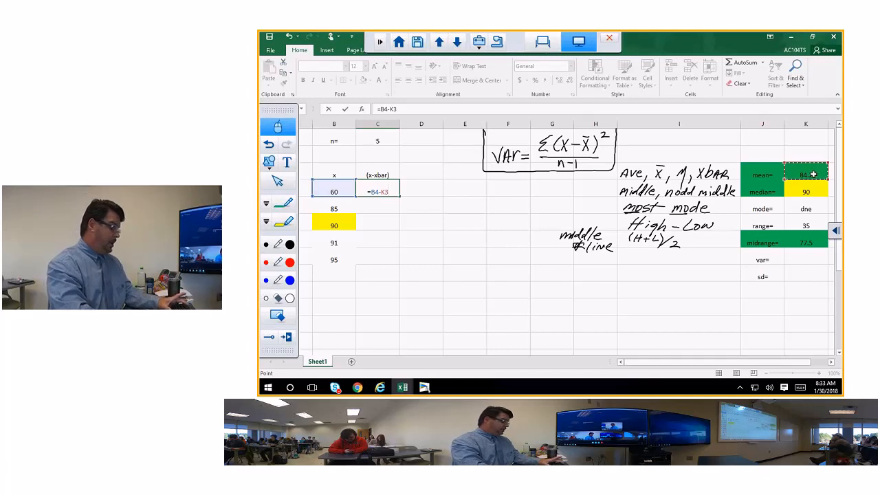
pyautogui.press('F4')
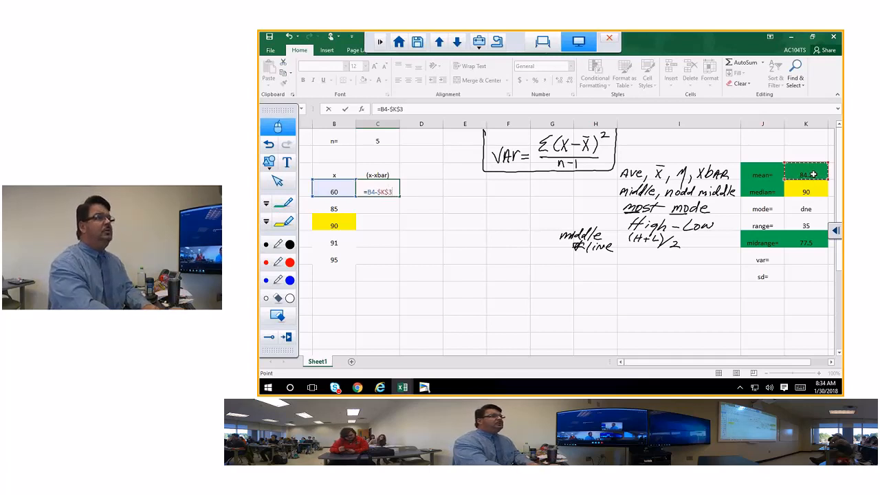
pyautogui.press('Return')
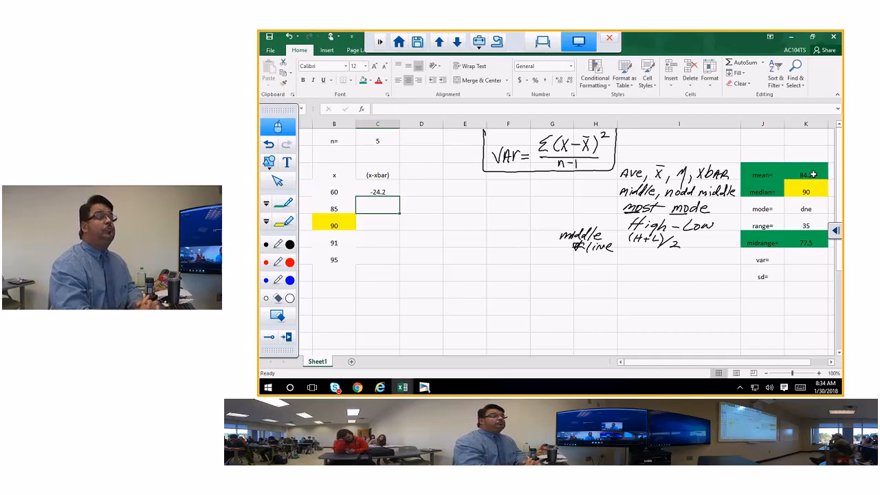
pyautogui.click(393, 190)
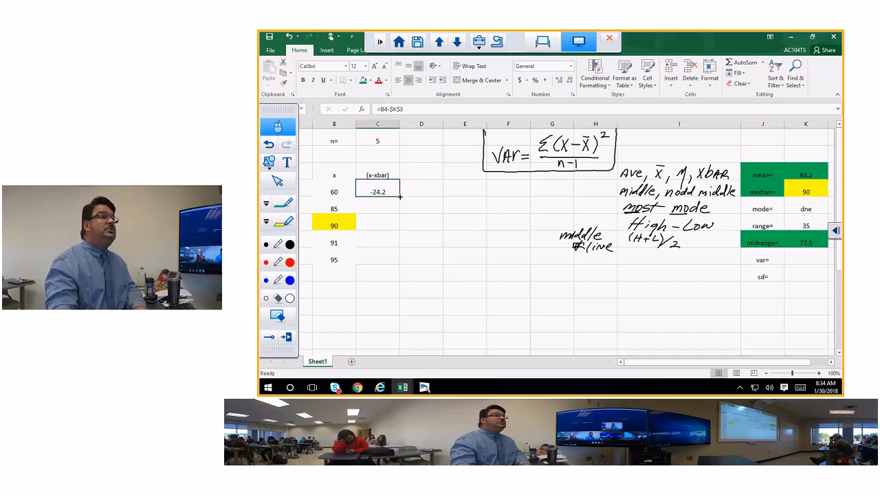
pyautogui.moveTo(400, 196); pyautogui.dragTo(381, 267)
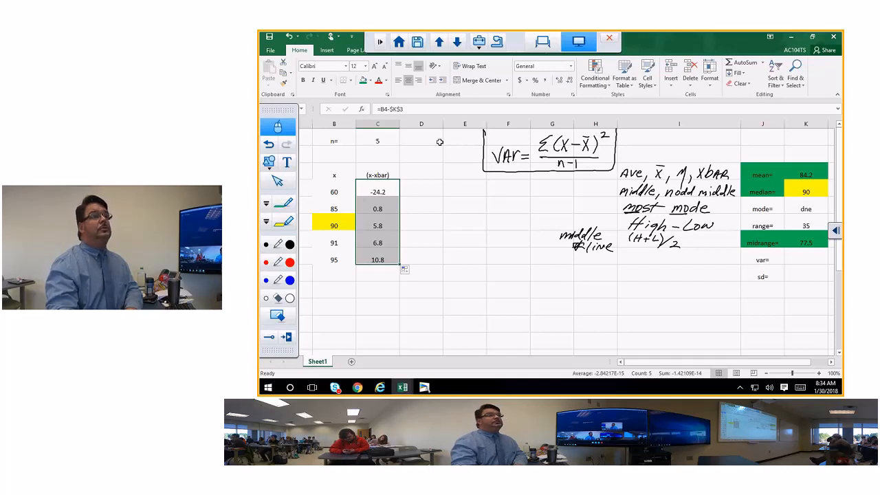
# - Add the column heading "(x-xbar)^2" in D3
pyautogui.click(421, 173)
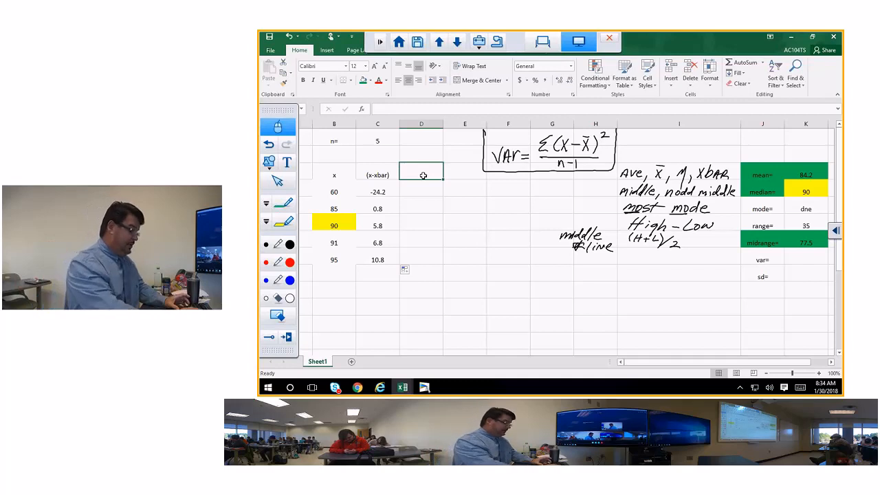
pyautogui.write('(')
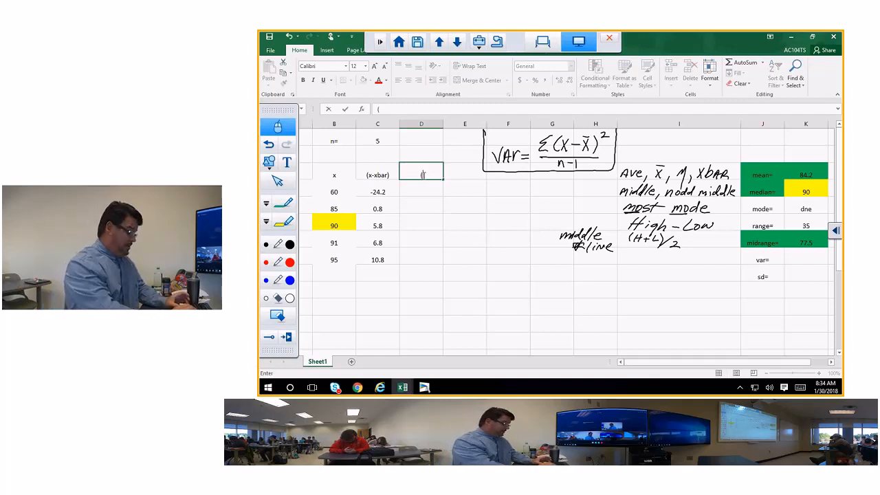
pyautogui.write('x-xbar)')
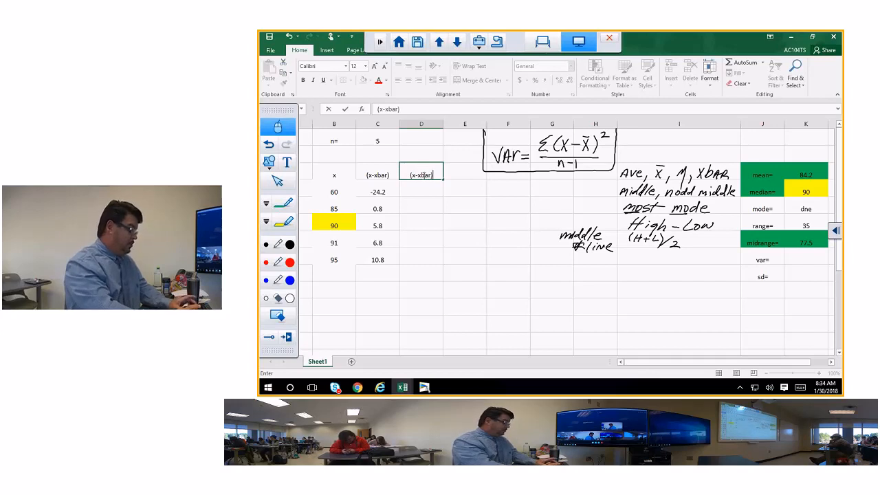
pyautogui.write('^2')
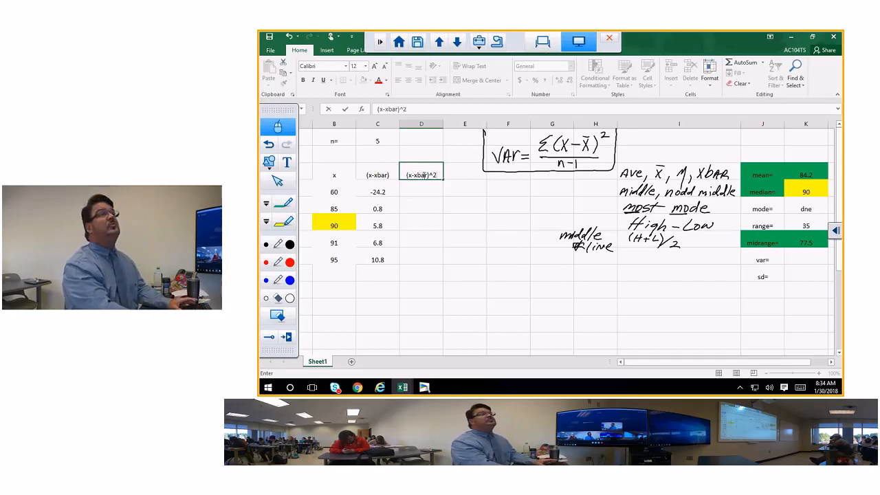
pyautogui.press('Return')
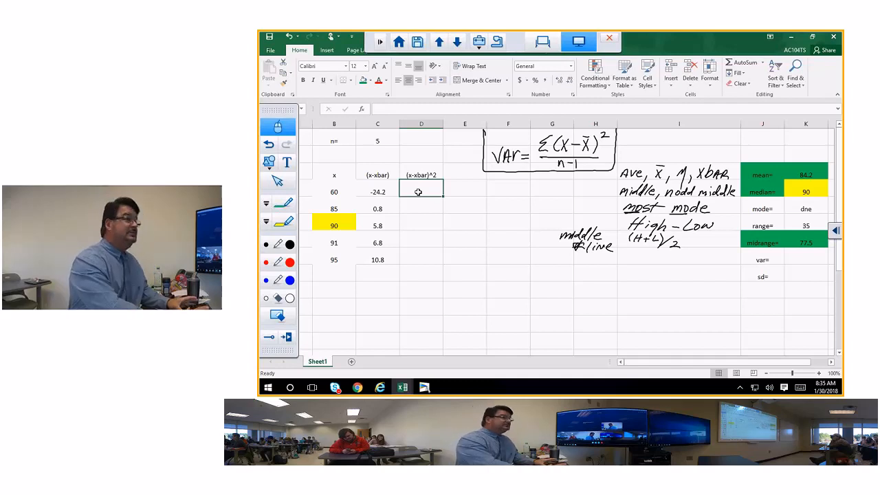
# - Square the deviations with =C4^2 in D4 and fill the formula down to D8
pyautogui.write('=')
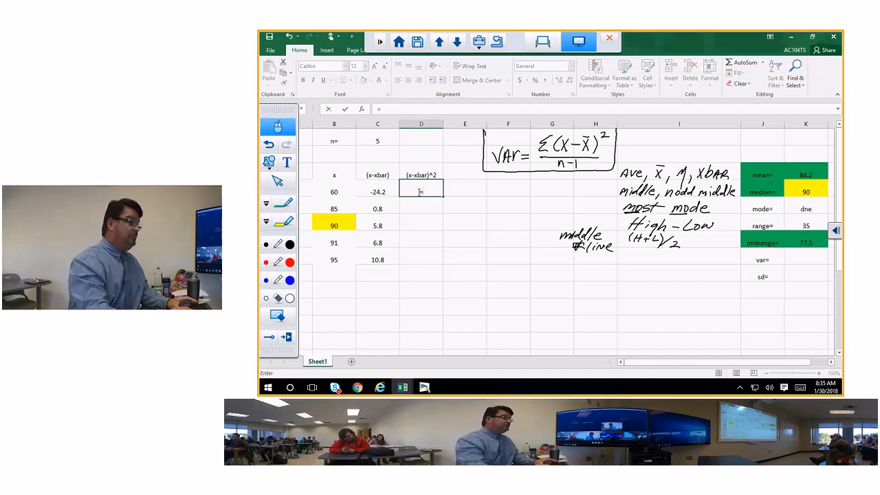
pyautogui.click(391, 195)
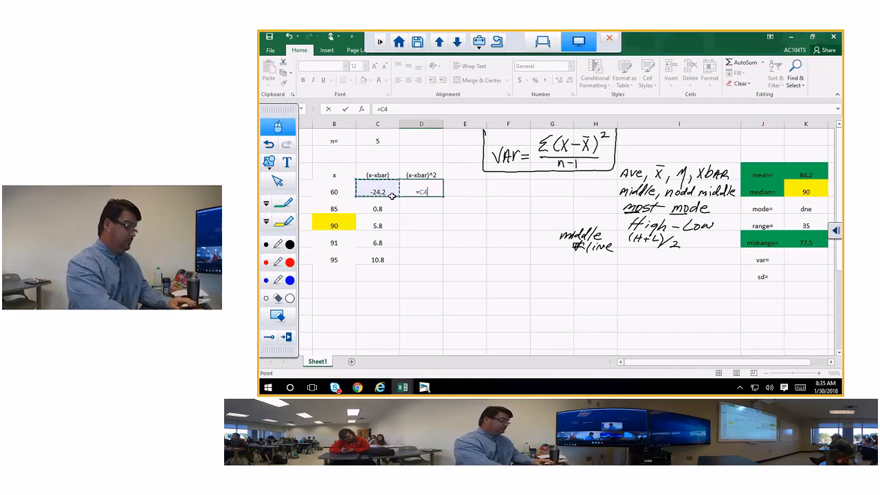
pyautogui.write('^2')
pyautogui.press('Return')
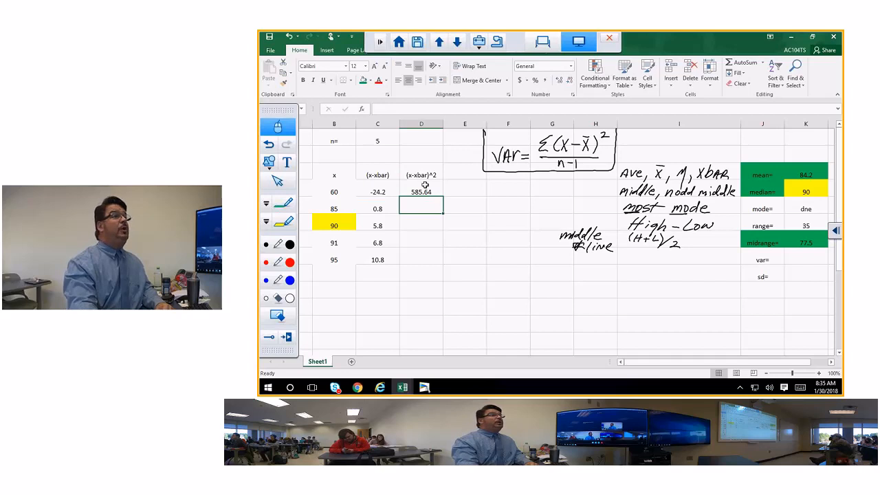
pyautogui.click(425, 191)
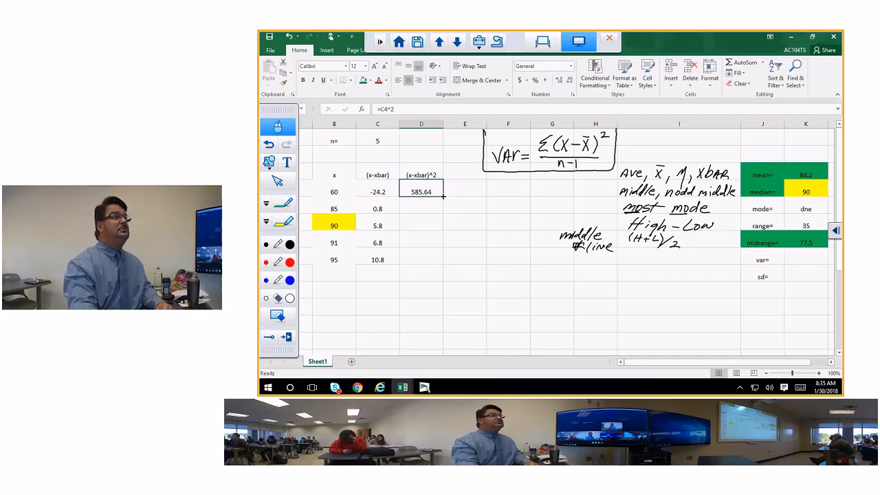
pyautogui.doubleClick(443, 196)
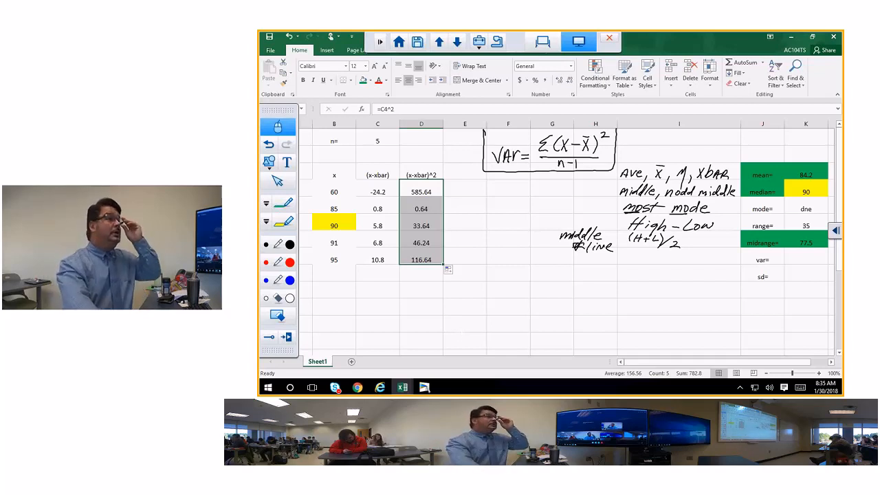
# - Highlight the squared deviation term (x-x̄)² in the handwritten variance formula with a cyan highlighter
pyautogui.click(267, 220)
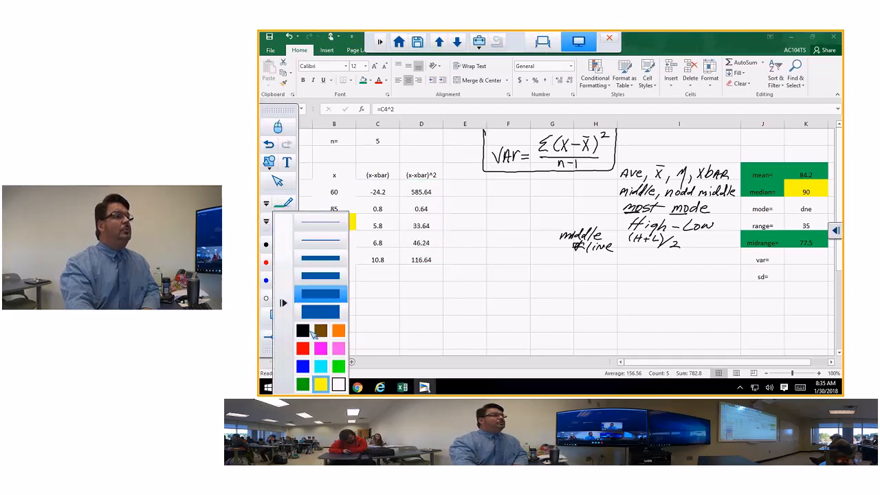
pyautogui.click(321, 366)
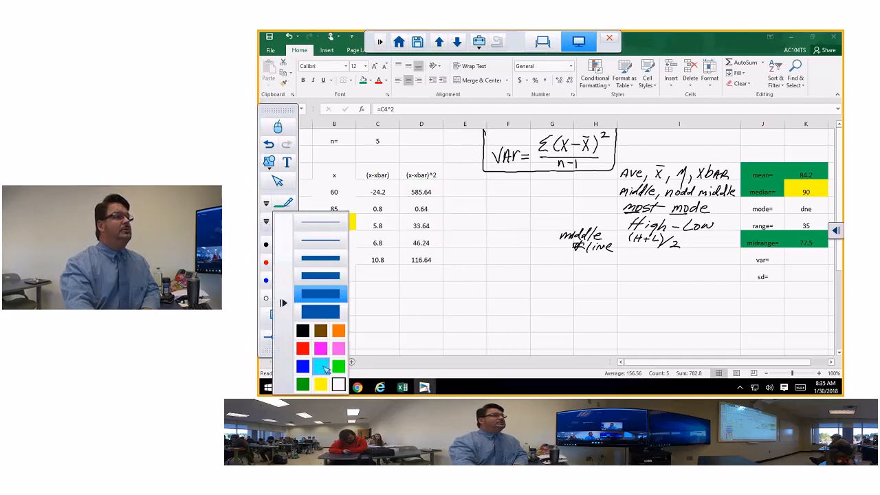
pyautogui.moveTo(562, 136)
pyautogui.mouseDown()
pyautogui.moveTo(572, 149)
pyautogui.moveTo(587, 147)
pyautogui.moveTo(585, 139)
pyautogui.moveTo(569, 143)
pyautogui.moveTo(586, 138)
pyautogui.moveTo(570, 139)
pyautogui.moveTo(589, 153)
pyautogui.mouseUp()
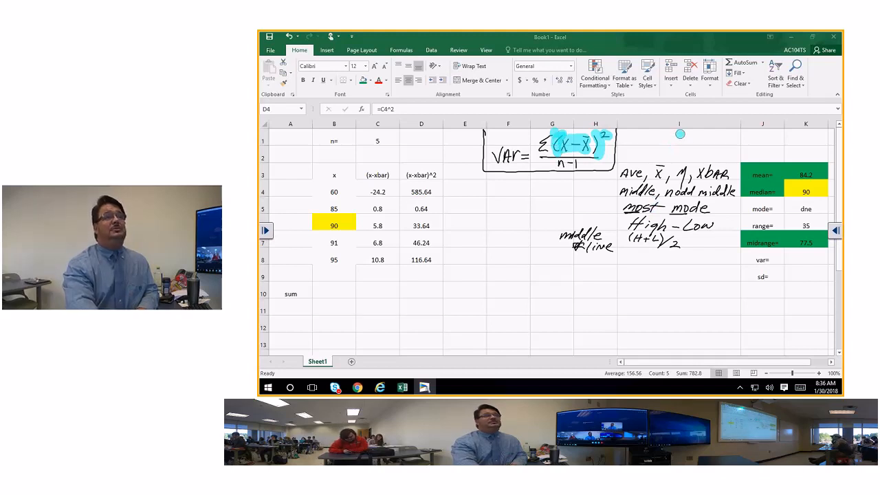
pyautogui.click(267, 232)
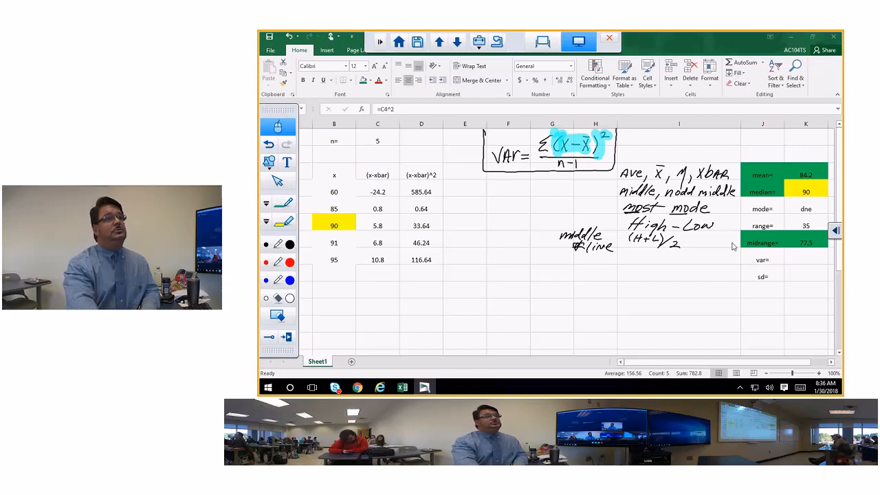
# - Total the squared deviations in D10 with =SUM(D4:D8)
pyautogui.click(418, 285)
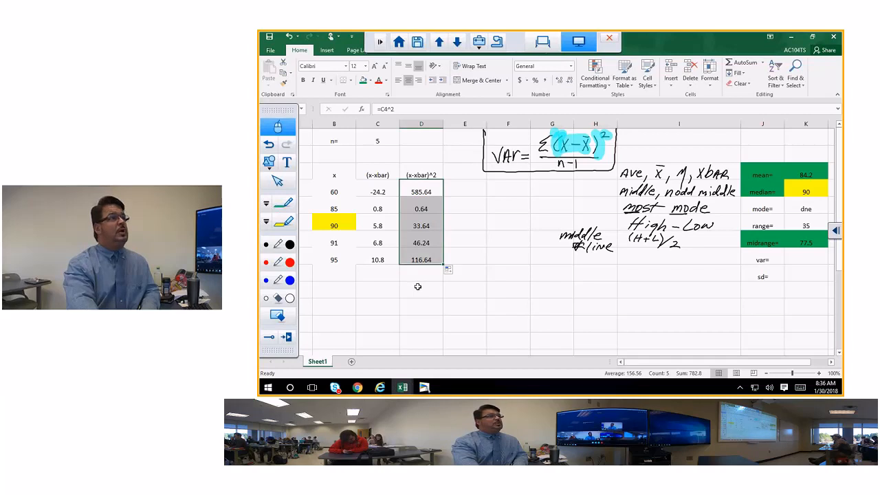
pyautogui.click(417, 286)
pyautogui.moveTo(280, 112)
pyautogui.mouseDown()
pyautogui.moveTo(428, 124)
pyautogui.moveTo(274, 117)
pyautogui.mouseUp()
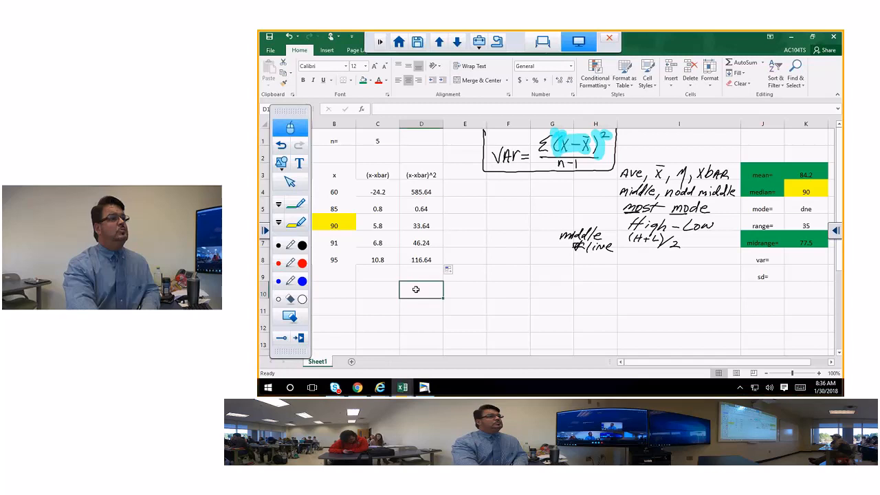
pyautogui.click(740, 66)
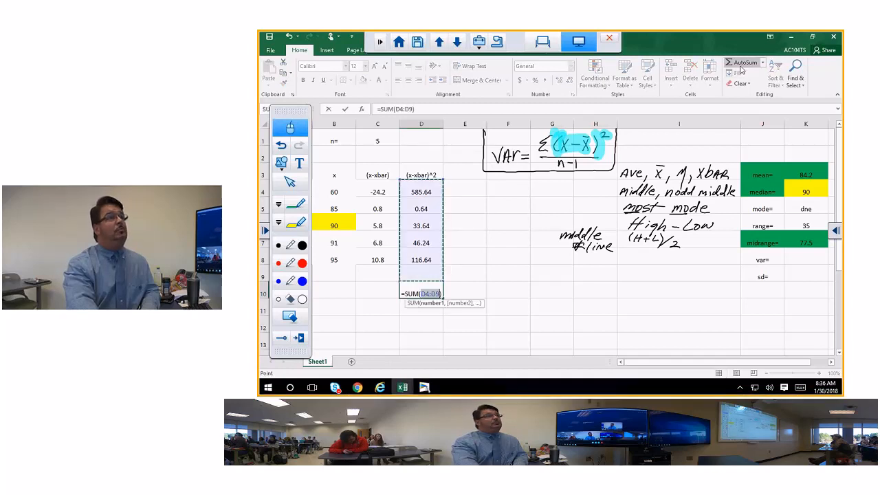
pyautogui.moveTo(420, 193); pyautogui.dragTo(409, 255)
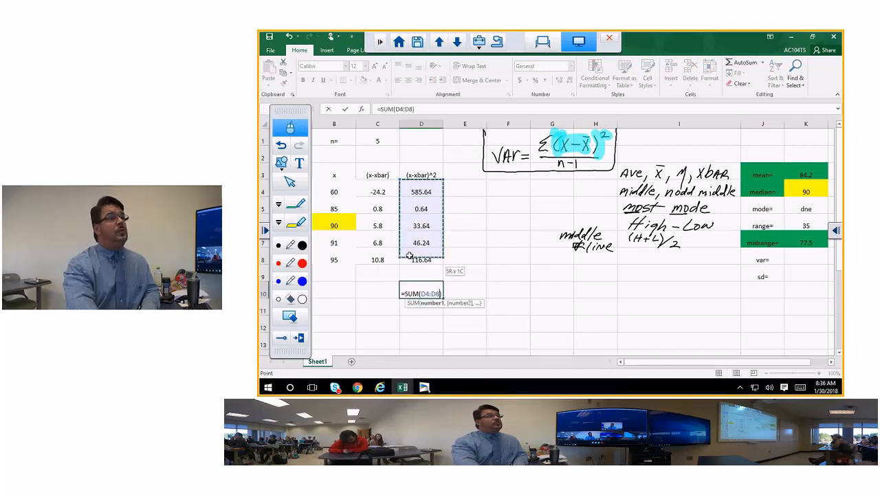
pyautogui.press('Return')
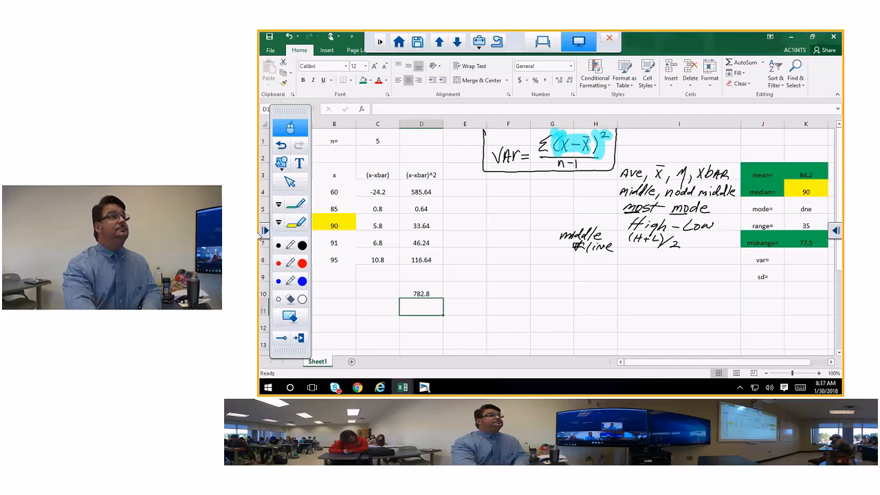
# - Highlight the summation sign in the handwritten variance formula in cyan, then return to mouse mode
pyautogui.click(296, 223)
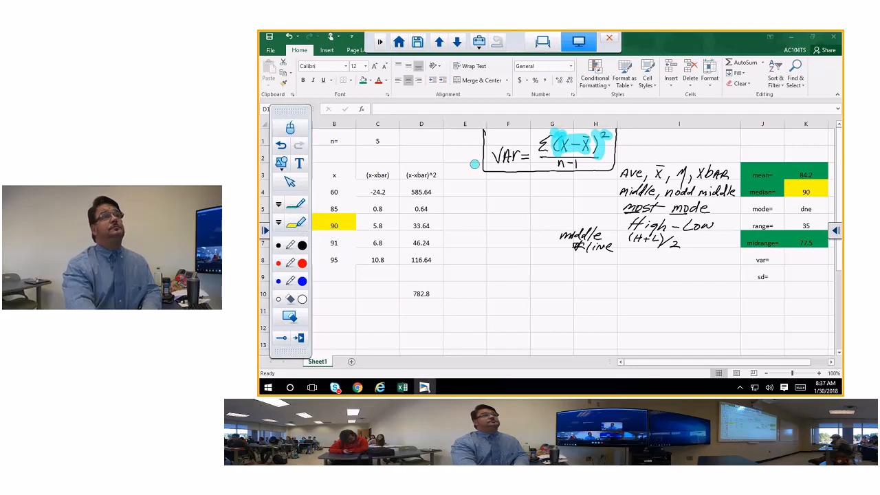
pyautogui.moveTo(555, 135); pyautogui.dragTo(545, 153)
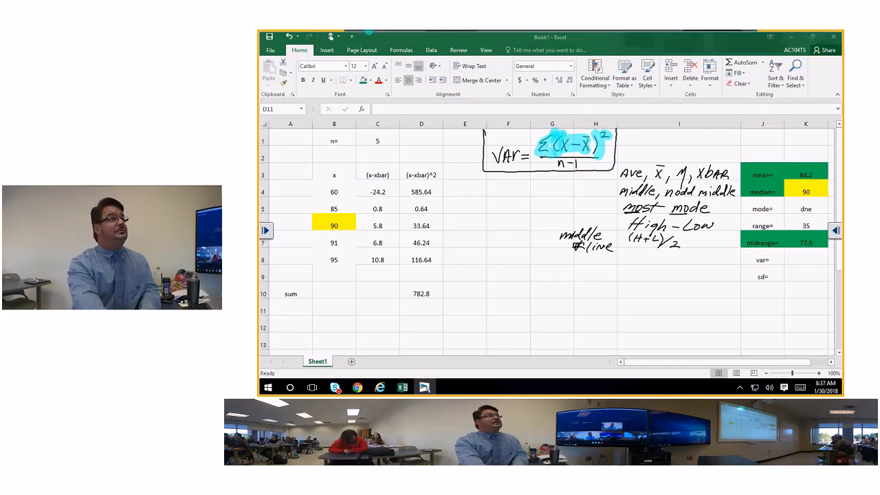
pyautogui.click(266, 232)
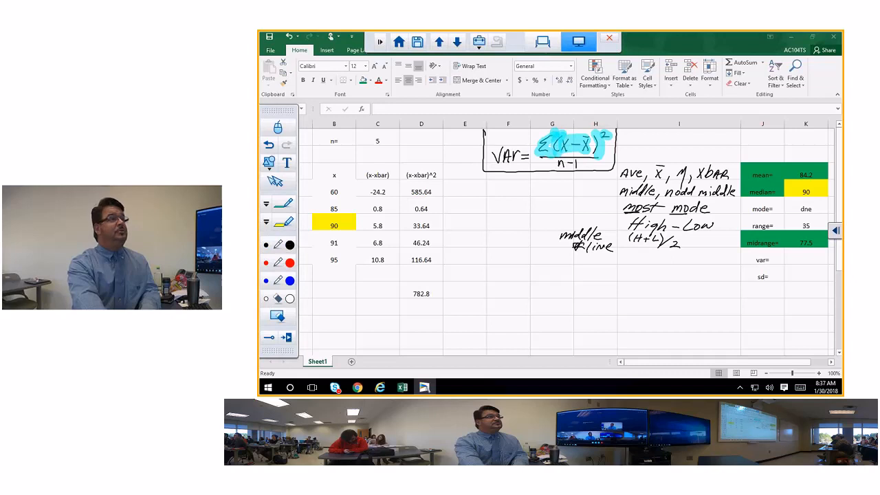
pyautogui.click(271, 134)
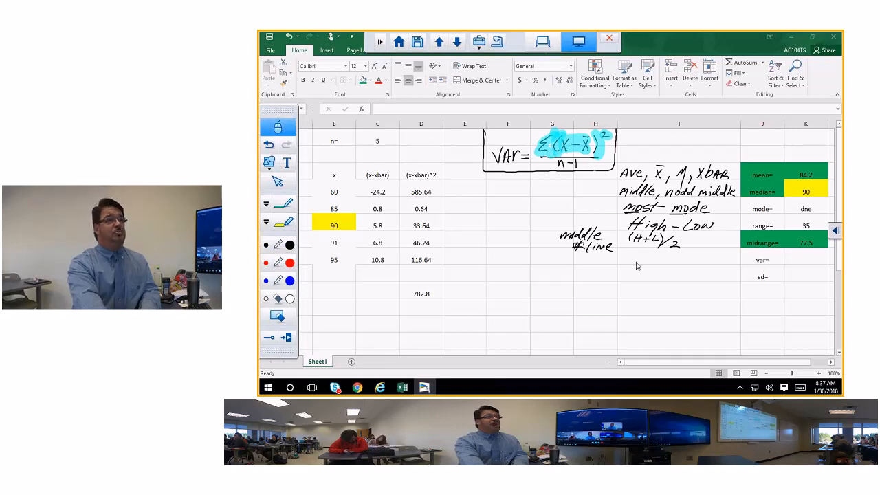
# - Calculate the variance in K8 with =D10/(C1-1)
pyautogui.click(793, 259)
pyautogui.click(794, 259)
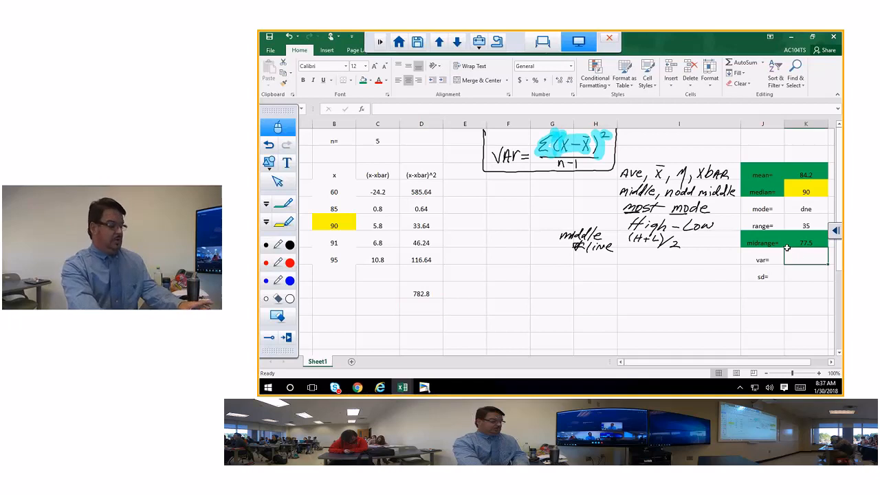
pyautogui.write('=')
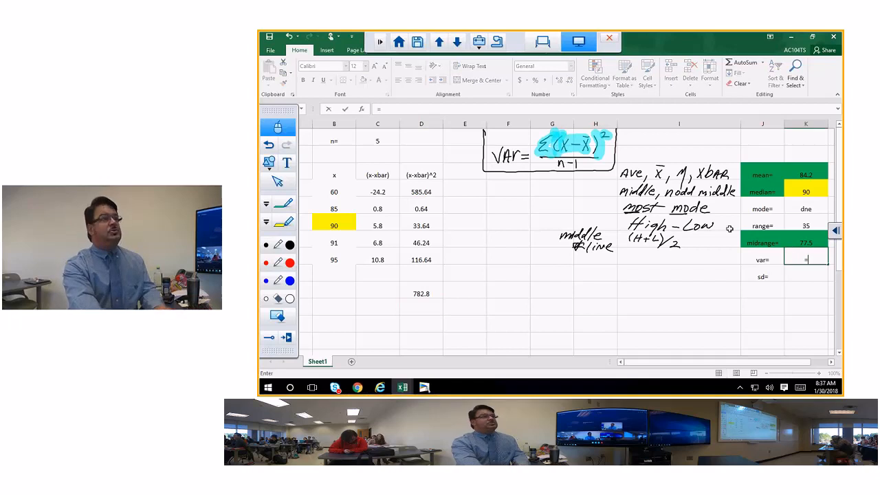
pyautogui.click(420, 293)
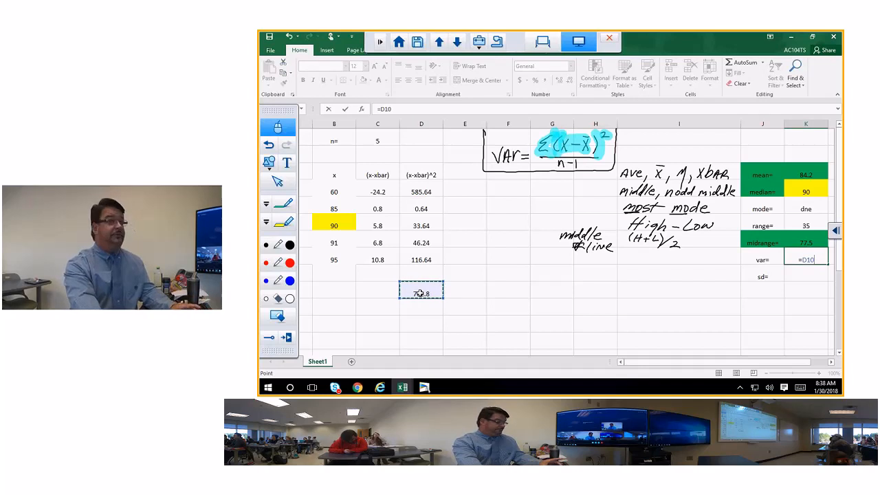
pyautogui.write('/')
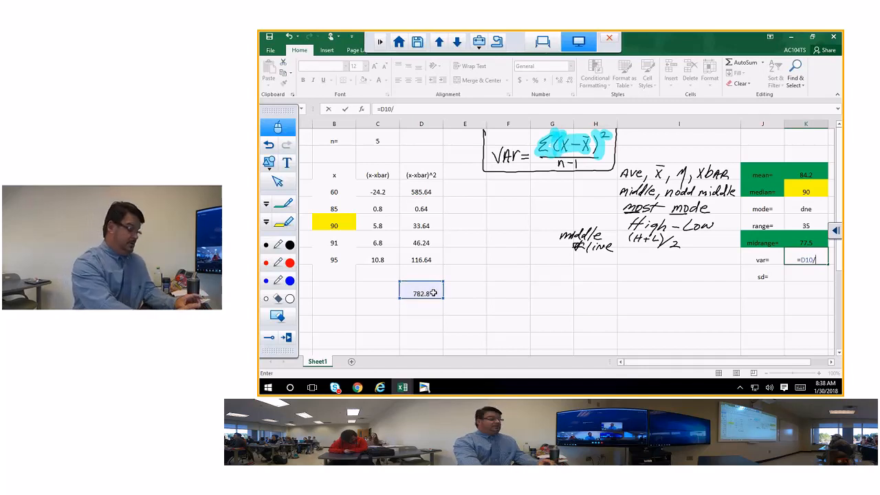
pyautogui.write('(')
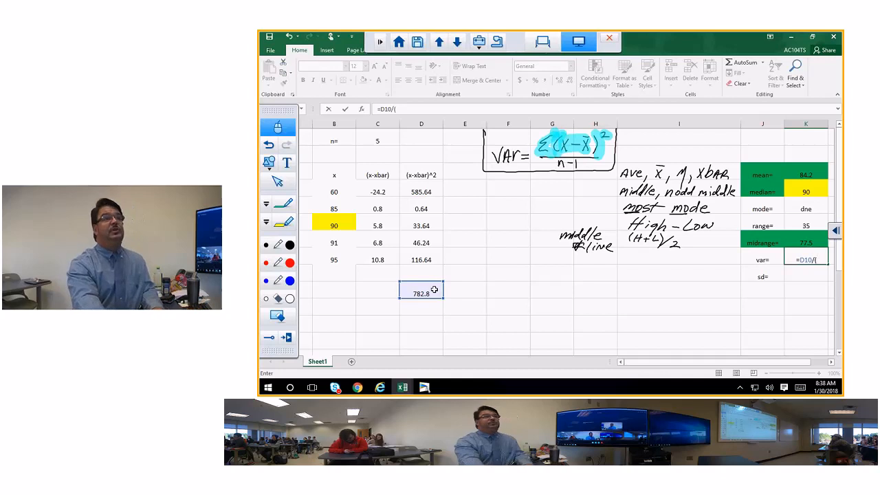
pyautogui.click(378, 140)
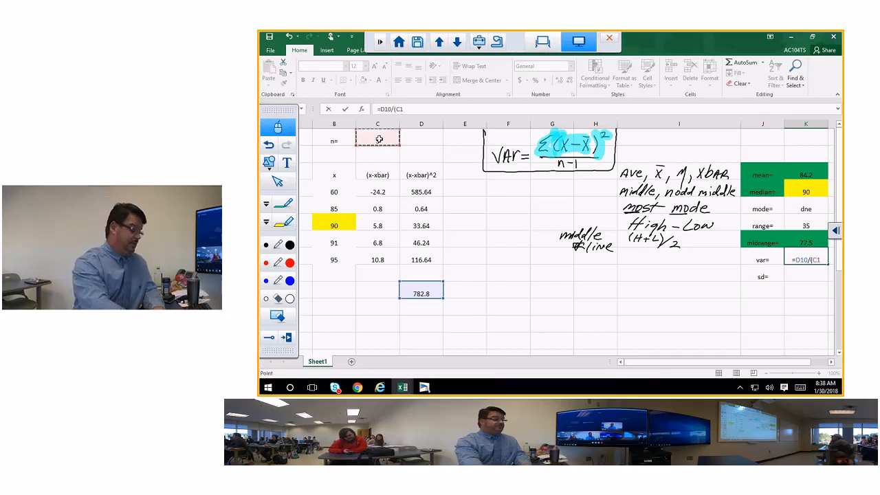
pyautogui.write('-1)')
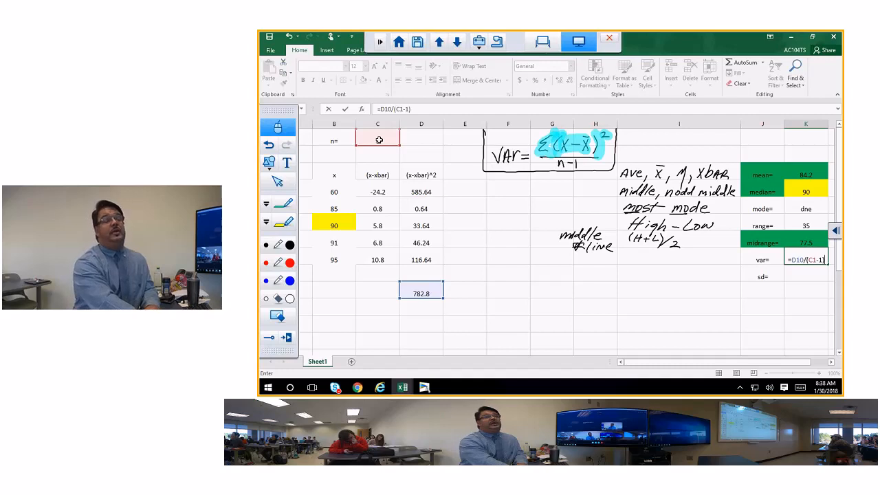
pyautogui.press('Return')
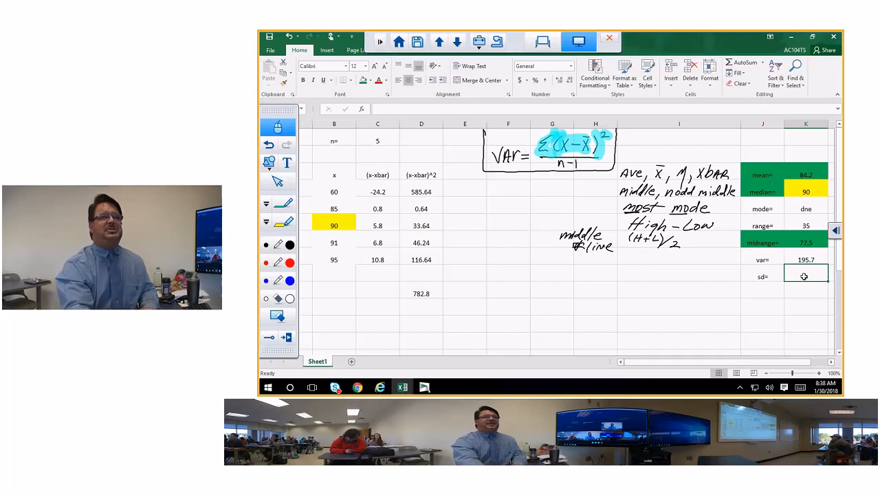
# - Calculate the standard deviation in K9 as the square root of the variance with =K8^.5
pyautogui.write('=')
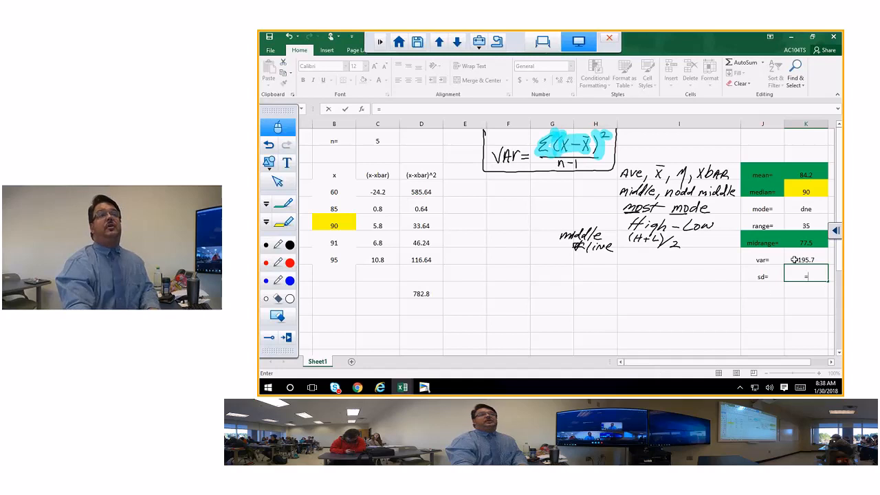
pyautogui.click(806, 262)
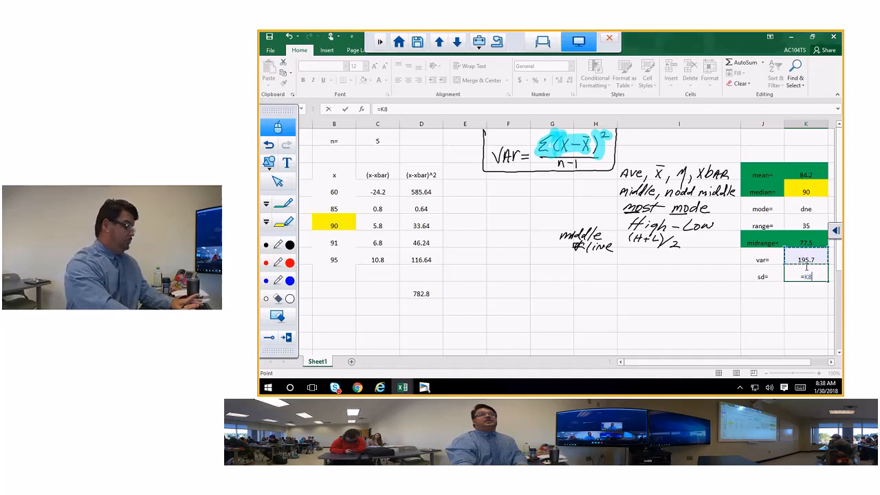
pyautogui.write('^.5')
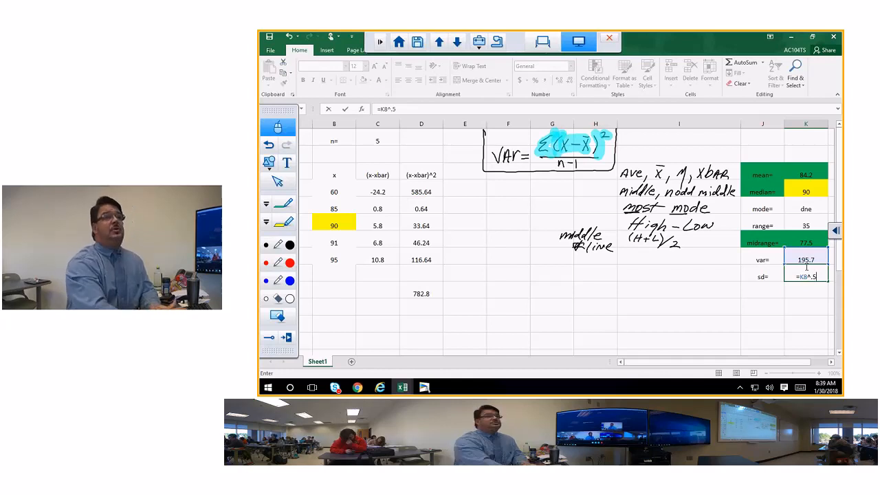
pyautogui.press('Return')
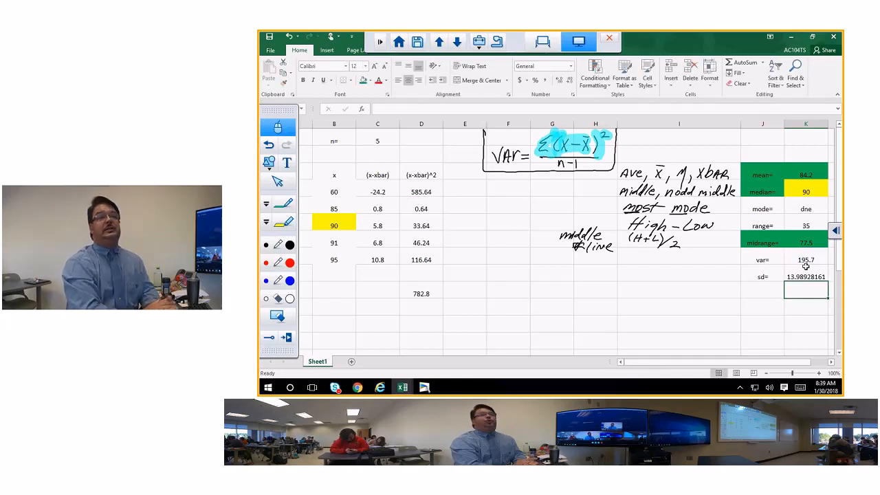
# - Fill the standard deviation label and value cells, J9:K9, with green
pyautogui.click(763, 276)
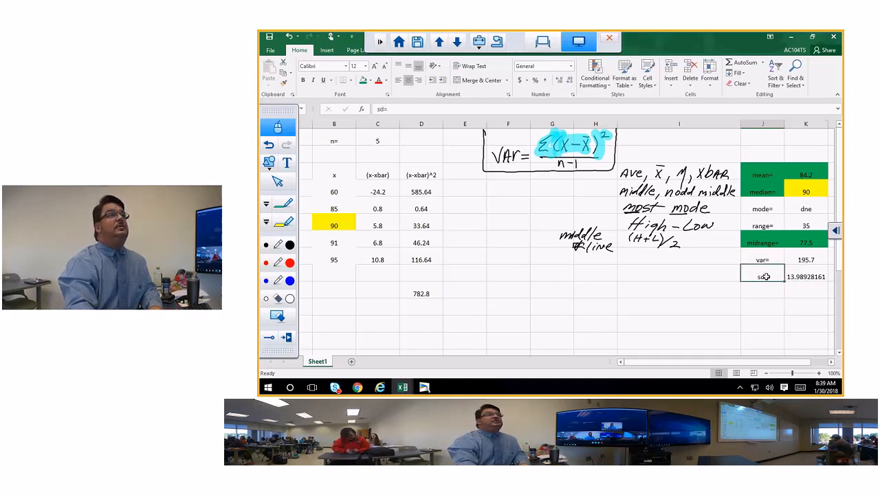
pyautogui.moveTo(765, 277); pyautogui.dragTo(805, 276)
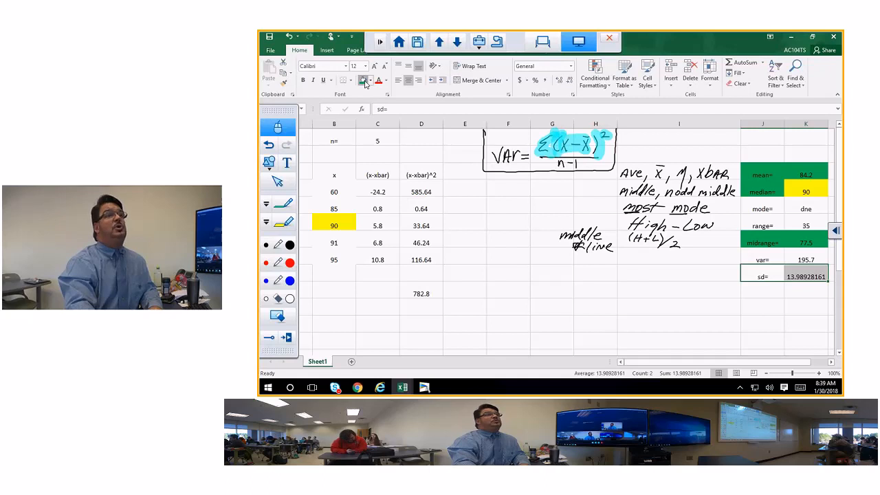
pyautogui.click(363, 80)
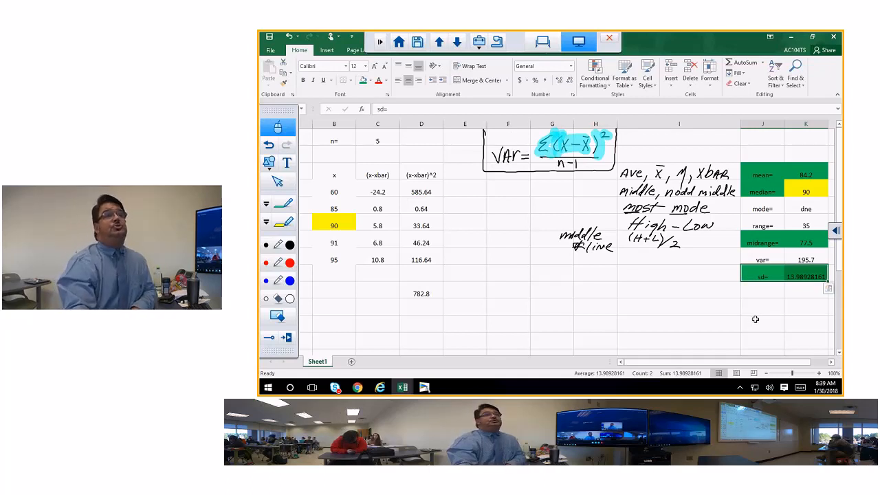
# - Apply thick outside borders around the mean cells J3:K3 and around the standard deviation cells J9:K9
pyautogui.click(763, 168)
pyautogui.doubleClick(763, 173)
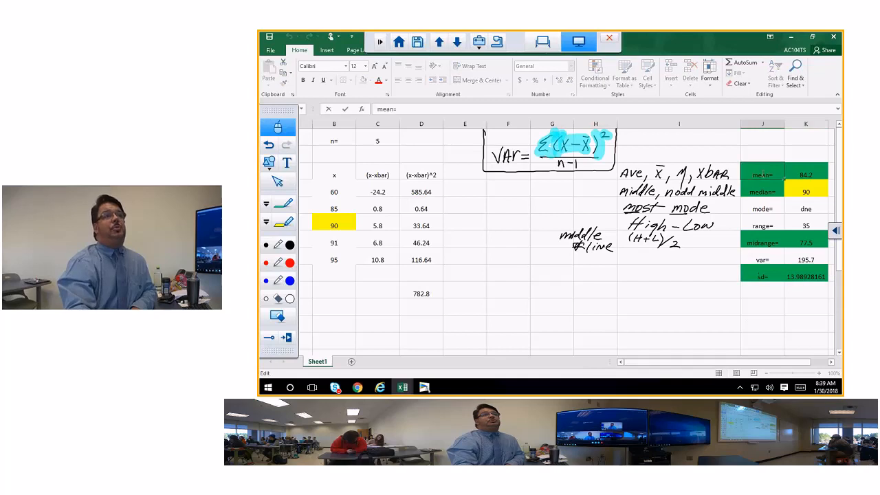
pyautogui.click(722, 157)
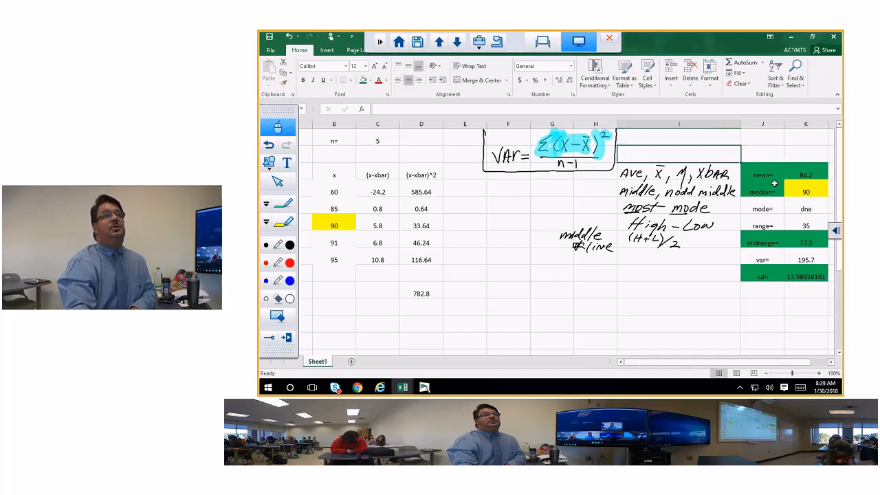
pyautogui.moveTo(770, 177); pyautogui.dragTo(804, 176)
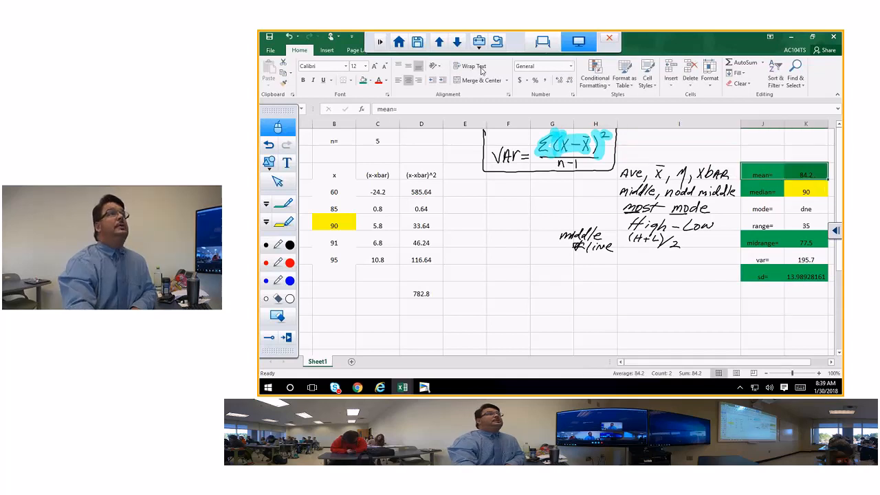
pyautogui.click(349, 80)
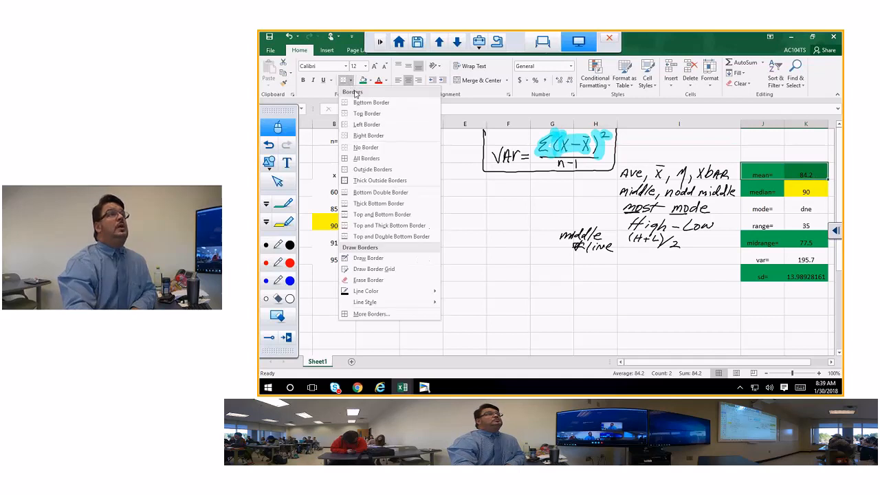
pyautogui.click(371, 181)
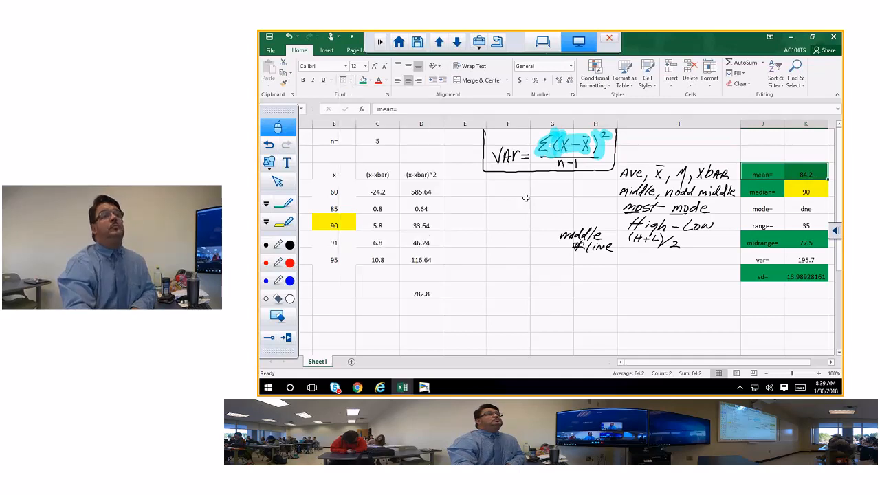
pyautogui.moveTo(753, 277); pyautogui.dragTo(804, 277)
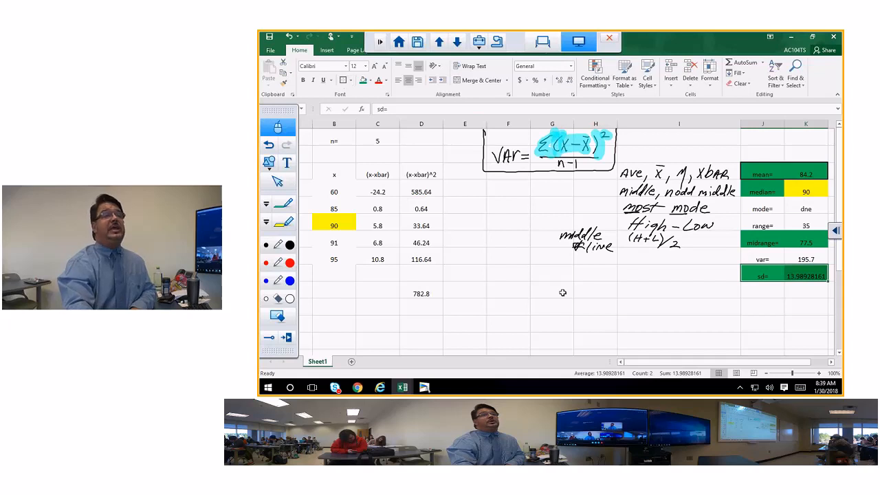
pyautogui.click(695, 306)
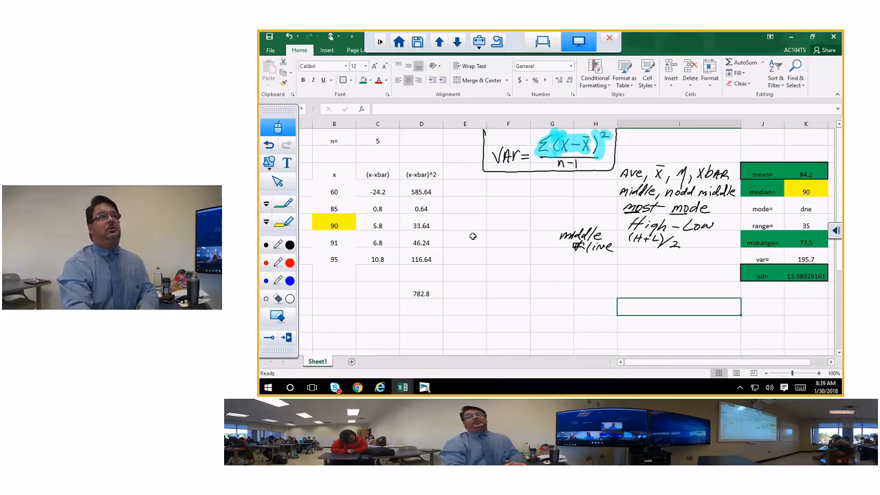
# - Replace the x values in B4:B8 with 92, 95, 96, 98 and 100
pyautogui.click(323, 196)
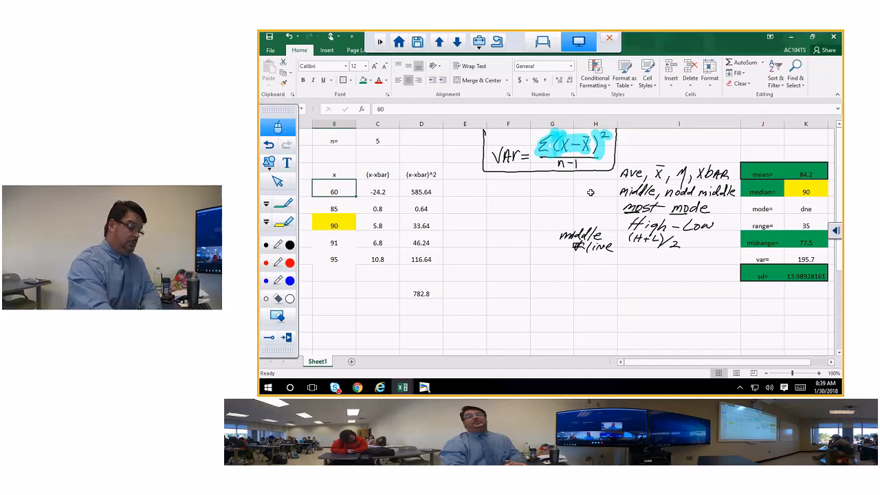
pyautogui.write('92')
pyautogui.press('Return')
pyautogui.write('95')
pyautogui.press('Return')
pyautogui.write('96')
pyautogui.press('Return')
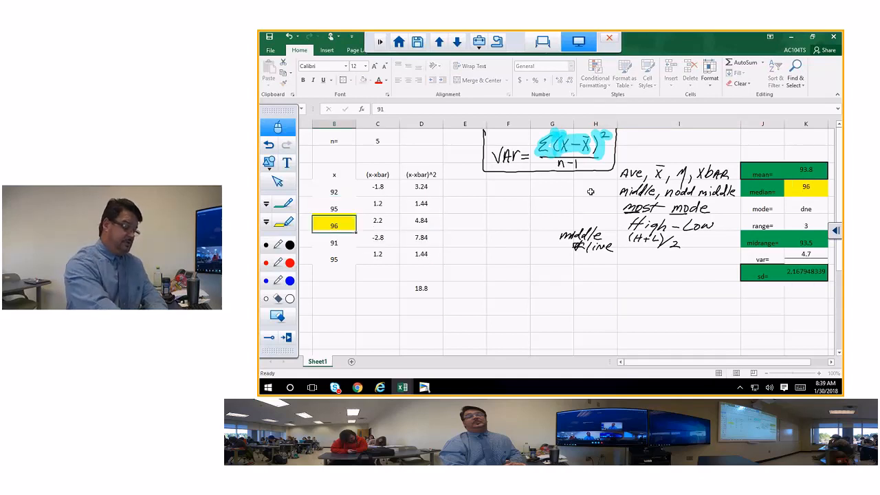
pyautogui.write('98')
pyautogui.press('Return')
pyautogui.write('100')
pyautogui.press('Return')
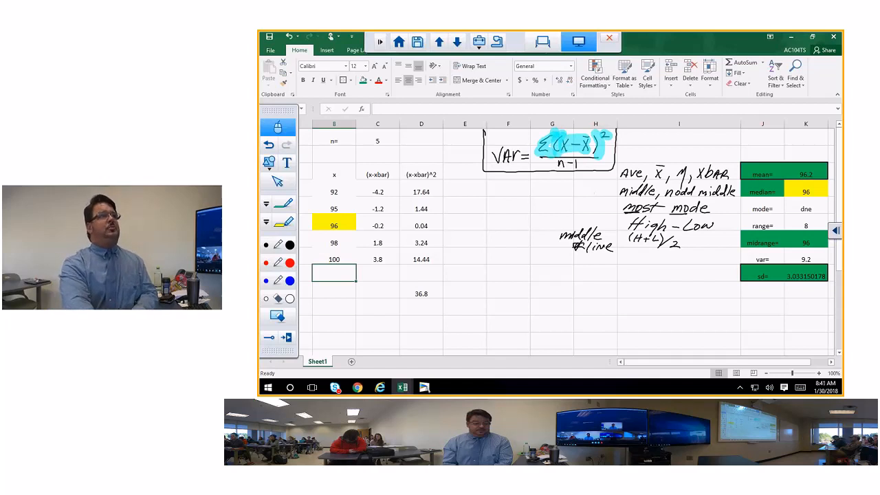
# - Replace the x values in B4:B8 with the more spread-out scores 47, 72, 75, 76 and 105
pyautogui.click(338, 193)
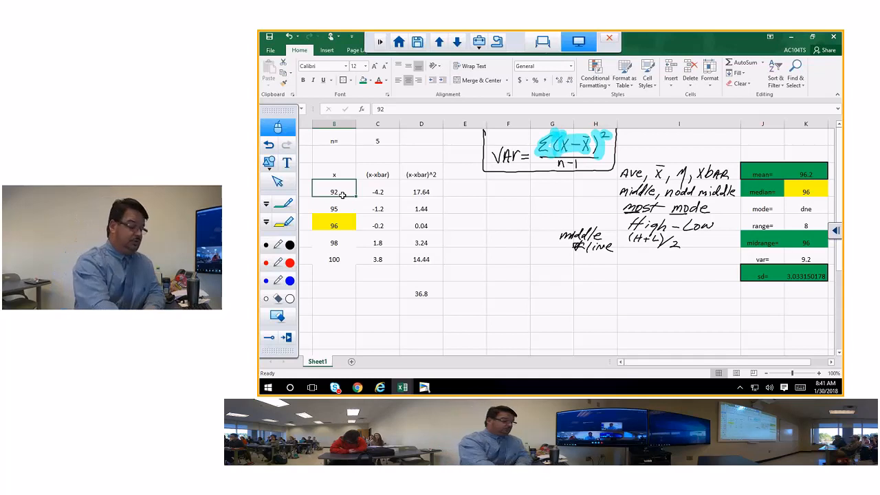
pyautogui.write('47')
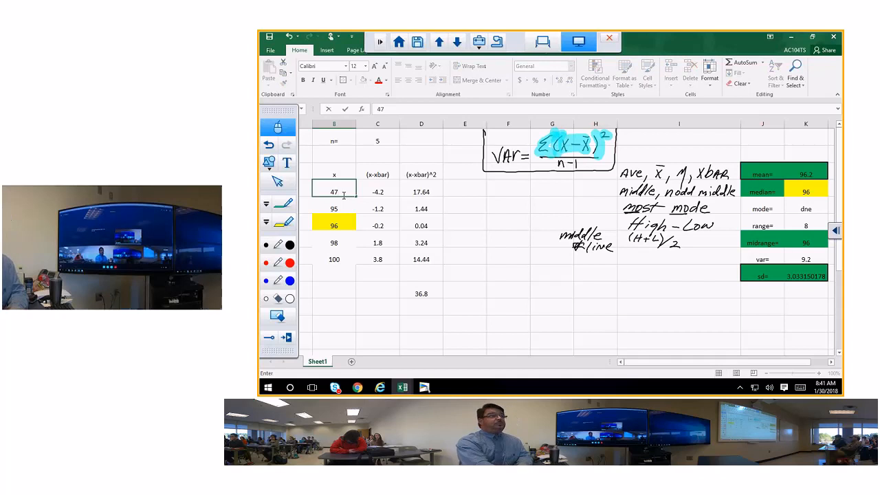
pyautogui.press('Return')
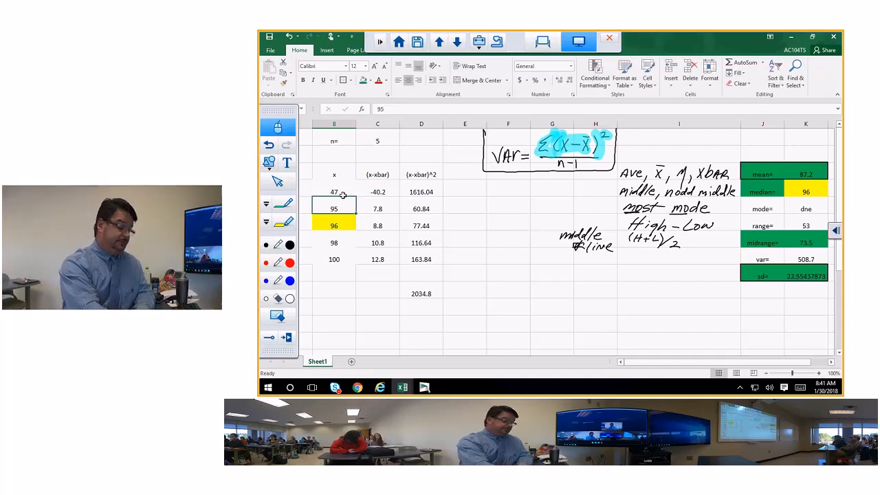
pyautogui.write('72')
pyautogui.press('Return')
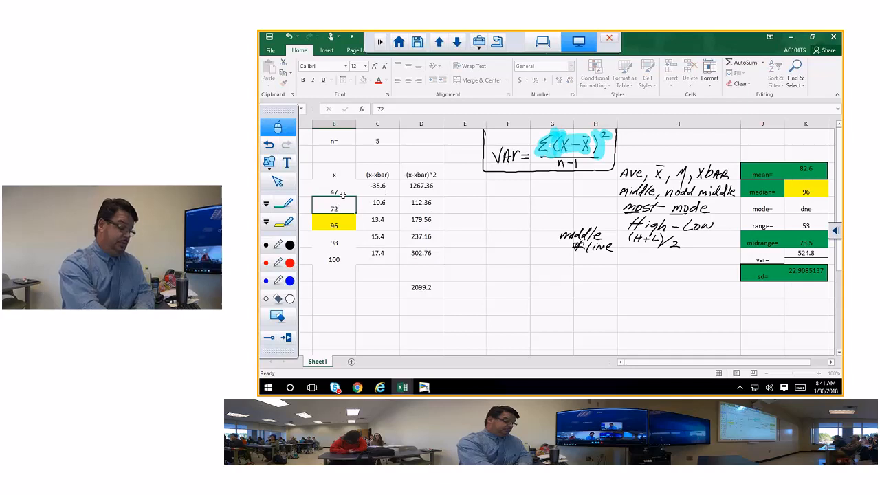
pyautogui.write('75')
pyautogui.press('Return')
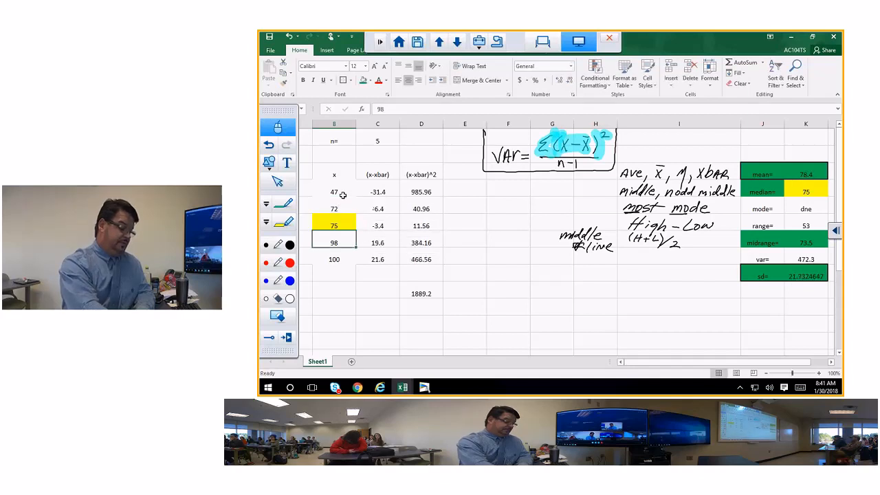
pyautogui.write('7')
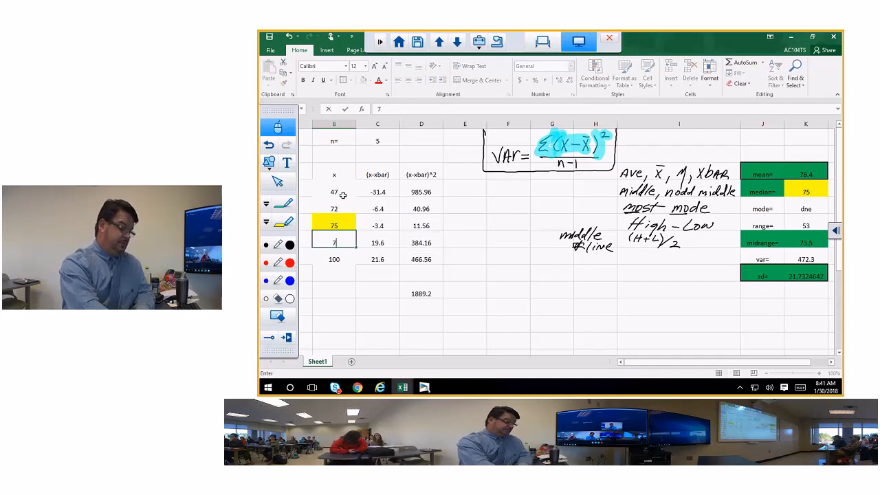
pyautogui.write('6')
pyautogui.press('Return')
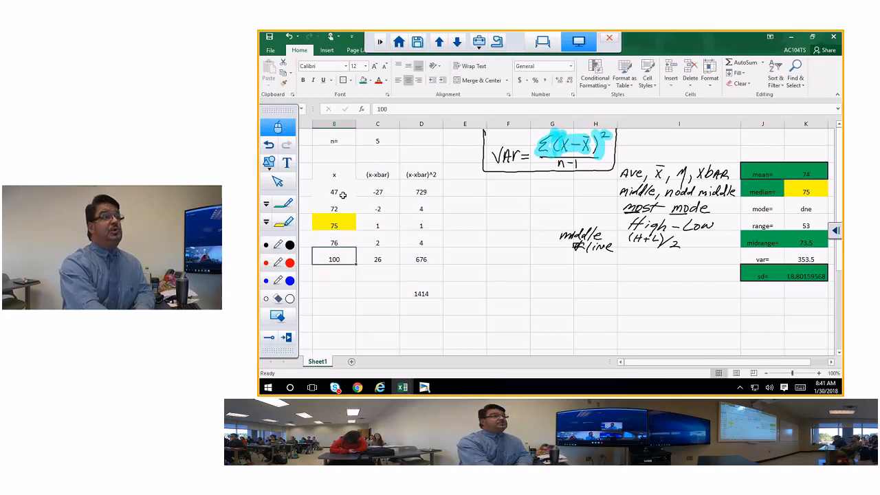
pyautogui.write('15')
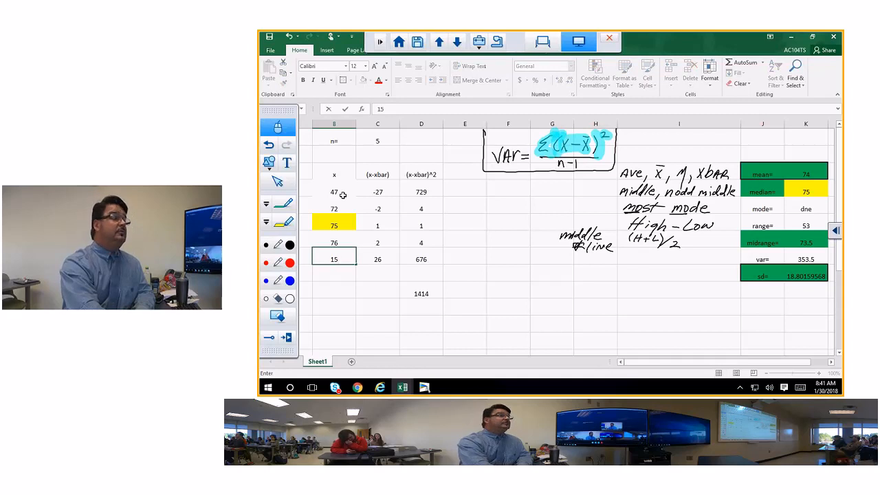
pyautogui.press('BackSpace')
pyautogui.write('05')
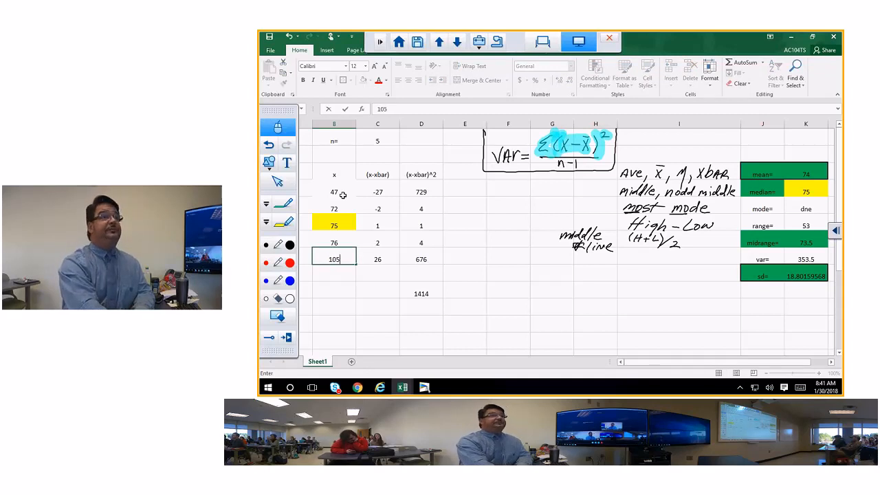
pyautogui.press('Return')
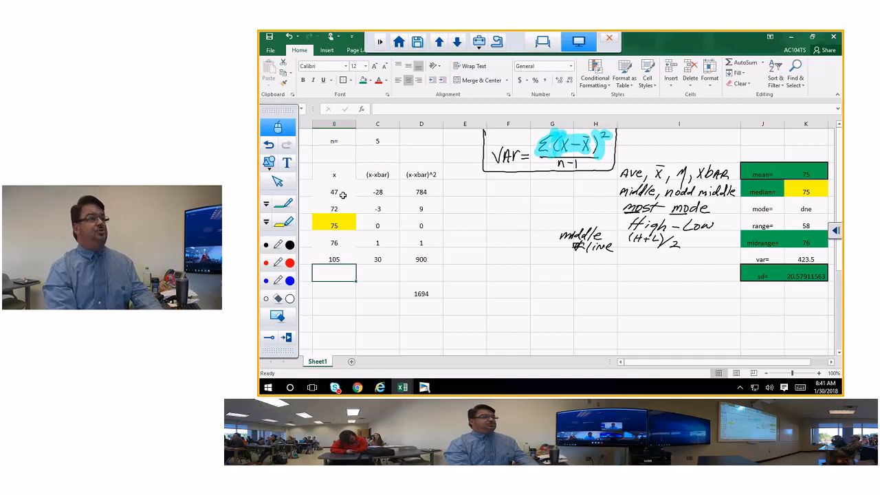
# - Go through the x values in B4:B8 one by one to compare their distance from the mean
pyautogui.press('Up')
pyautogui.press('Up')
pyautogui.press('Up')
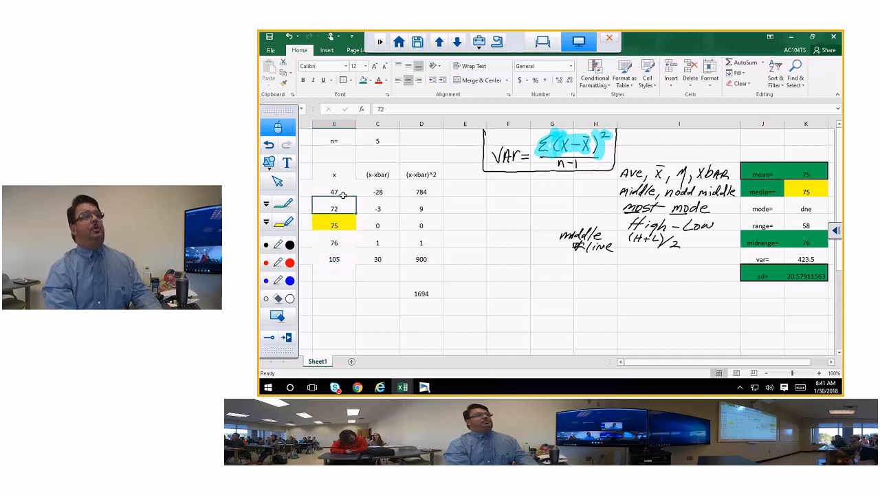
pyautogui.press('Down')
pyautogui.press('Down')
pyautogui.press('Down')
pyautogui.press('Up')
pyautogui.press('Up')
pyautogui.press('Up')
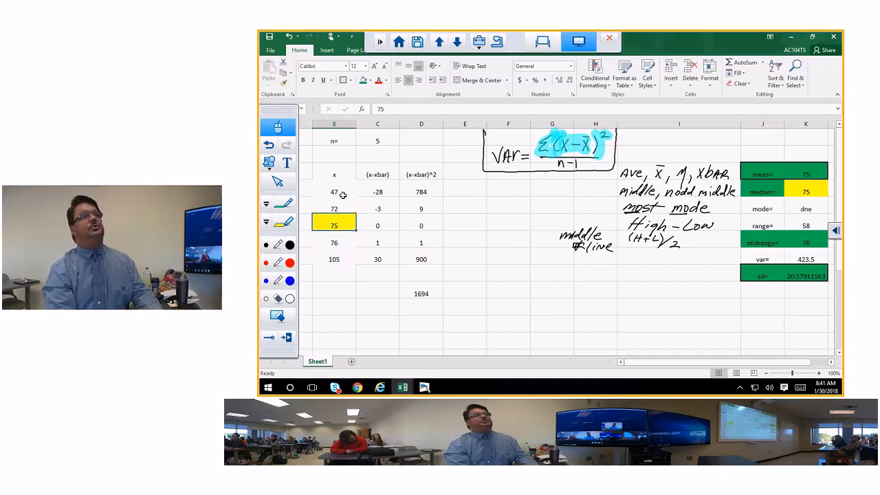
pyautogui.press('Down')
pyautogui.press('Down')
pyautogui.press('Down')
pyautogui.press('Down')
pyautogui.press('Up')
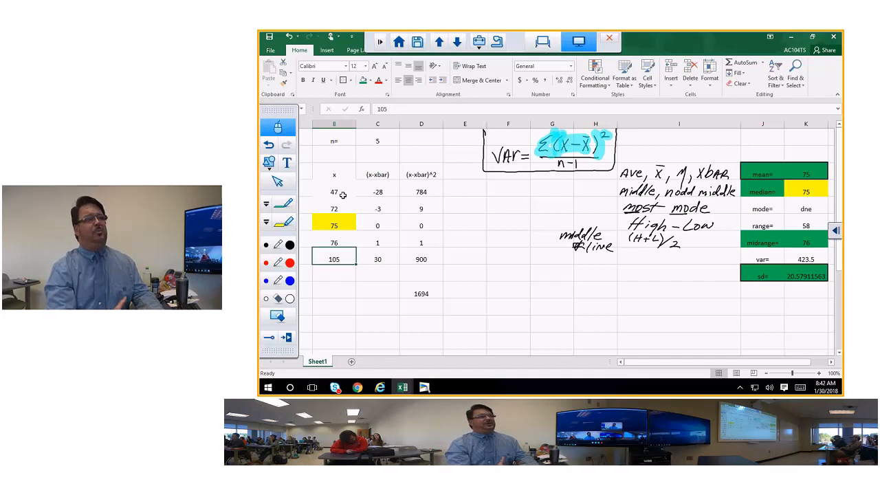
pyautogui.press('Up')
pyautogui.press('Up')
pyautogui.click(342, 195)
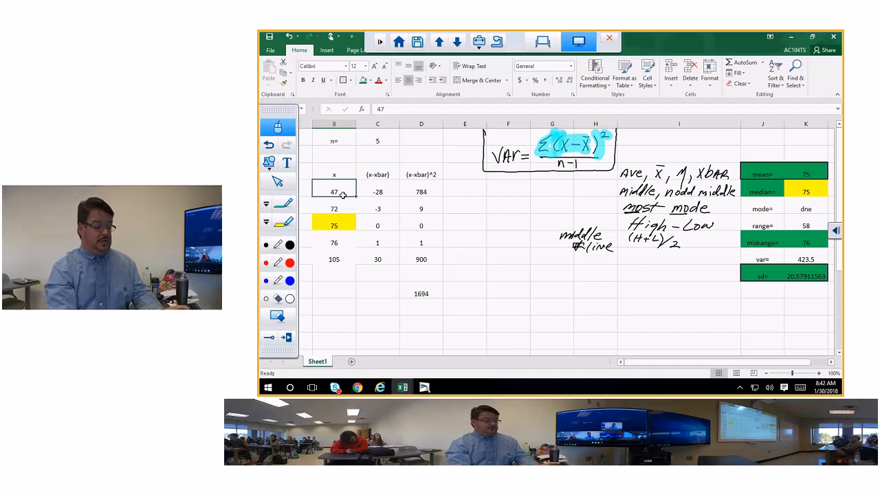
pyautogui.press('Down')
pyautogui.press('Down')
pyautogui.press('Down')
pyautogui.press('Down')
pyautogui.press('Down')
pyautogui.press('Up')
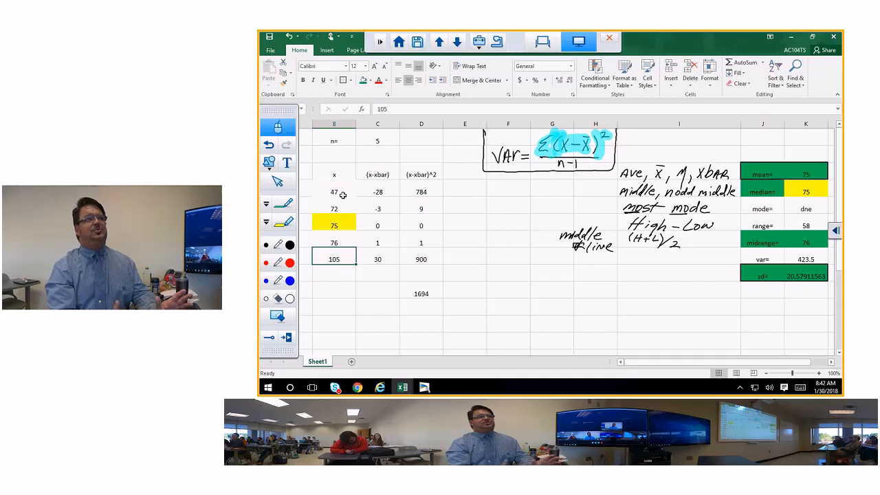
pyautogui.press('Up')
pyautogui.click(342, 195)
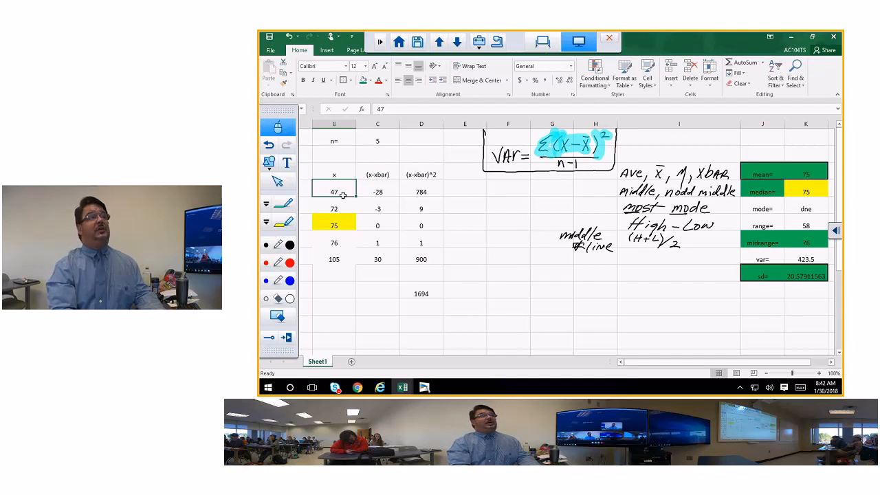
# - Change the x values in B5, B6 and B8 to 56, 72 and 77
pyautogui.press('Down')
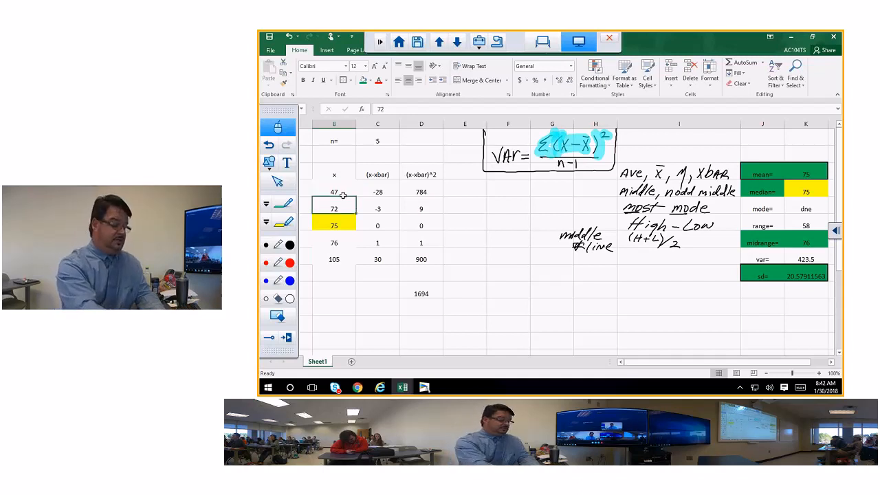
pyautogui.press('Down')
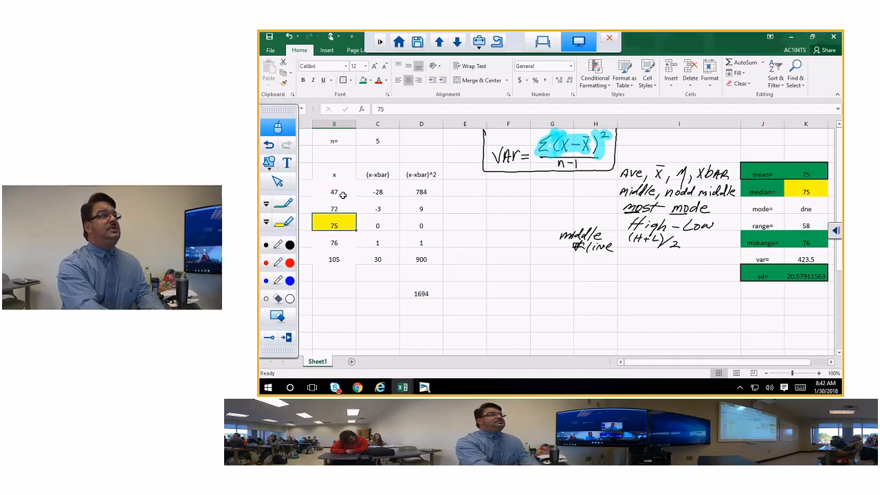
pyautogui.press('Down')
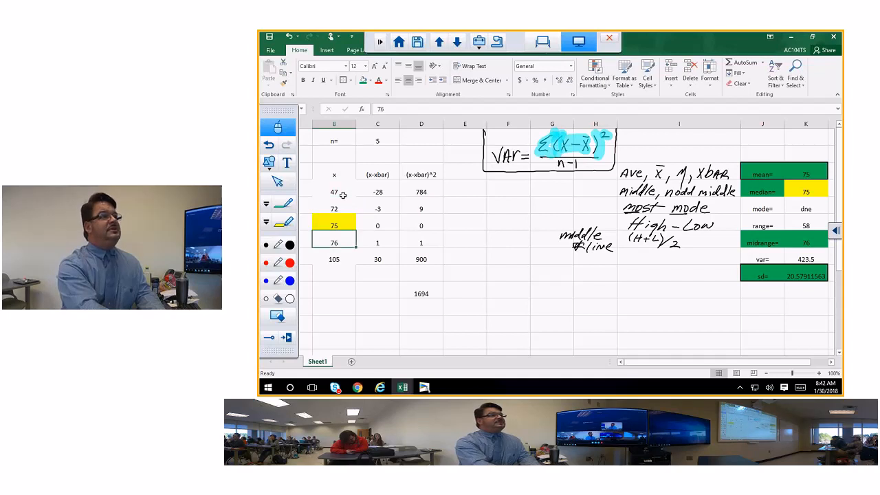
pyautogui.press('Up')
pyautogui.press('Up')
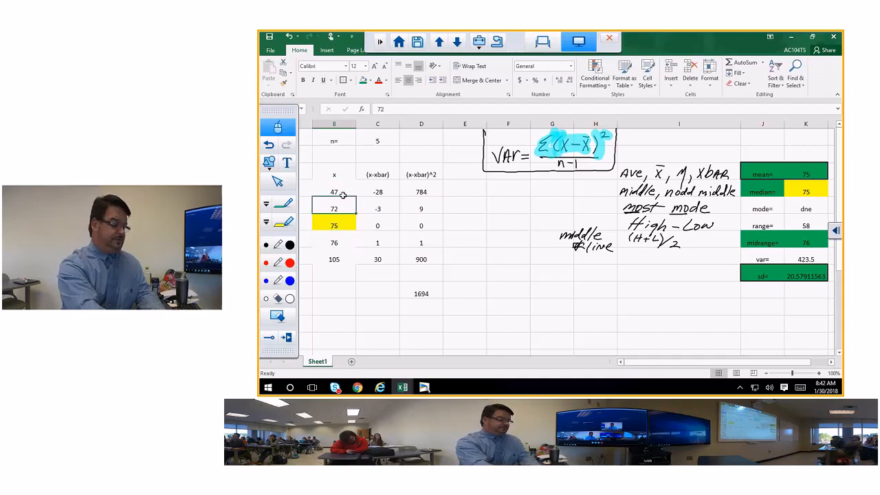
pyautogui.write('56')
pyautogui.press('Return')
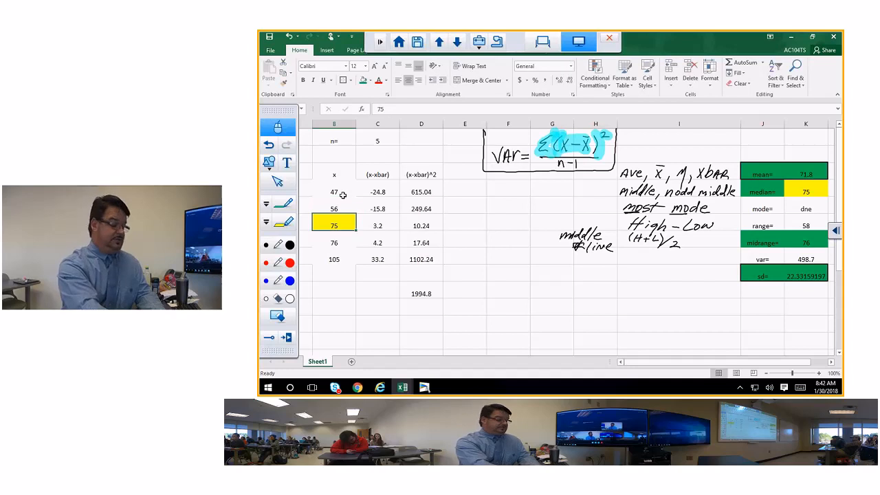
pyautogui.write('72')
pyautogui.press('Return')
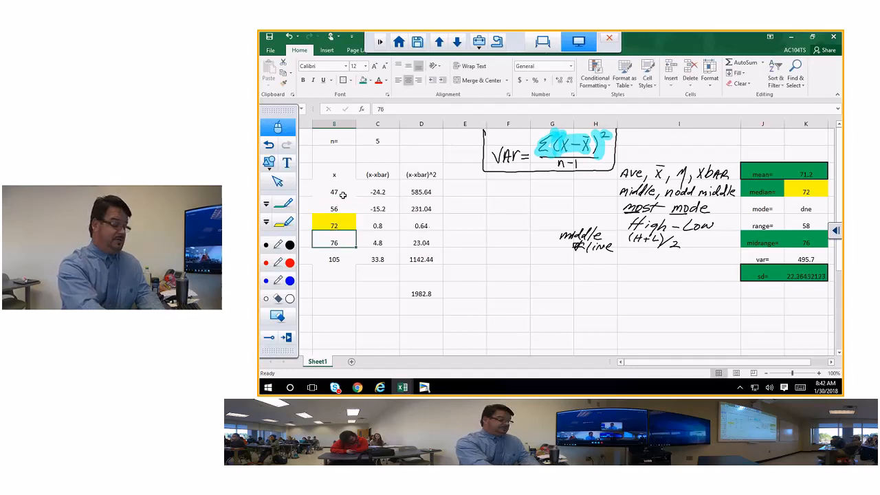
pyautogui.press('Down')
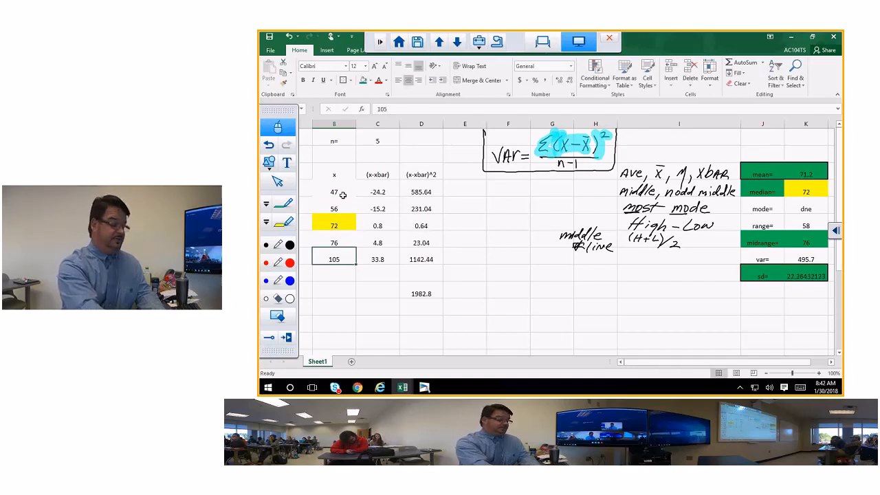
pyautogui.write('7')
pyautogui.press('BackSpace')
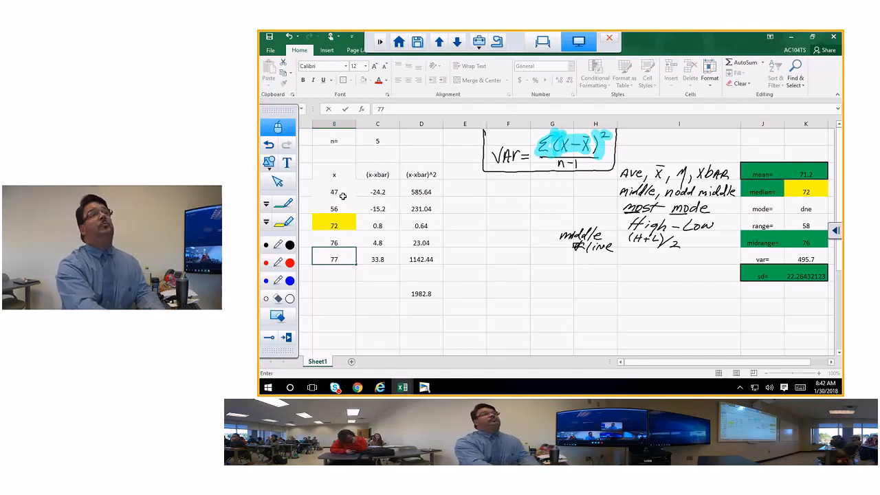
pyautogui.write('7')
pyautogui.press('Return')
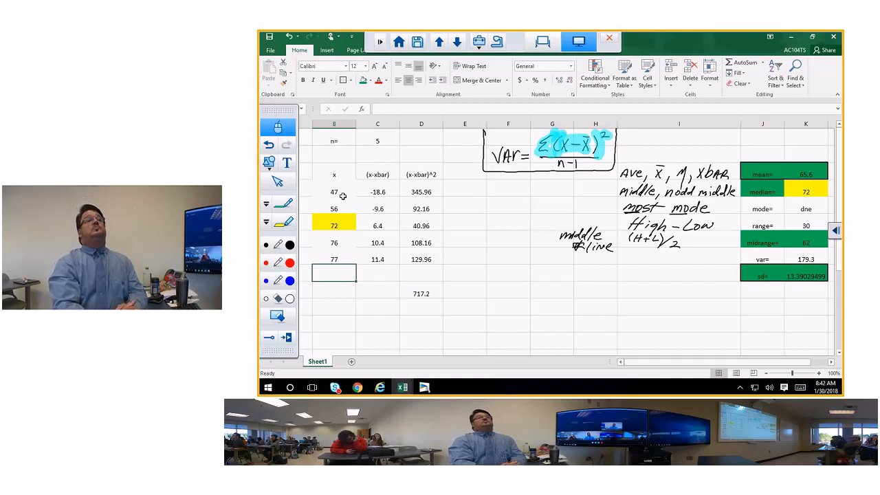
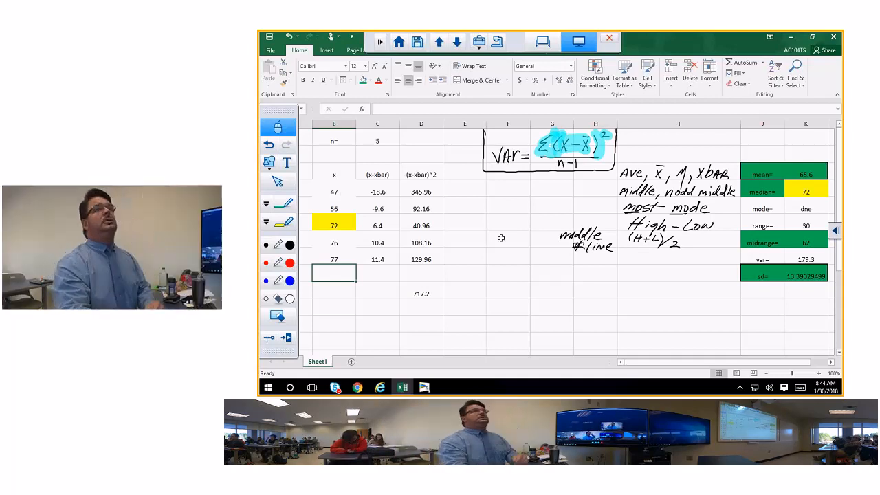
# - Clear all handwritten annotations from the screen and move the annotation toolbar away from column A
pyautogui.scroll(-1, 511, 240)
pyautogui.scroll(1, 512, 246)
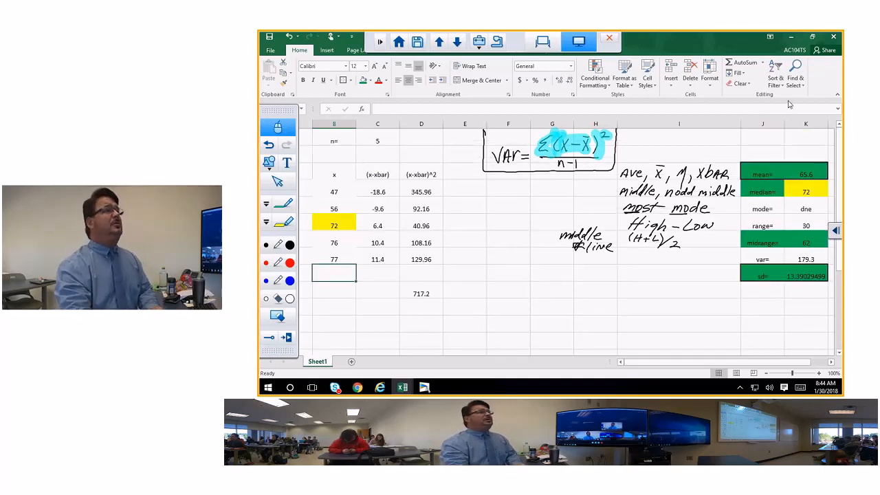
pyautogui.click(285, 318)
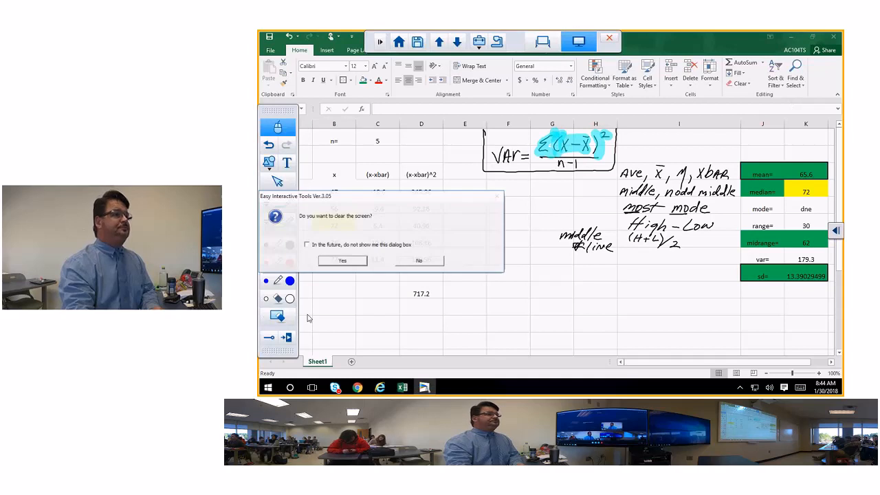
pyautogui.click(344, 259)
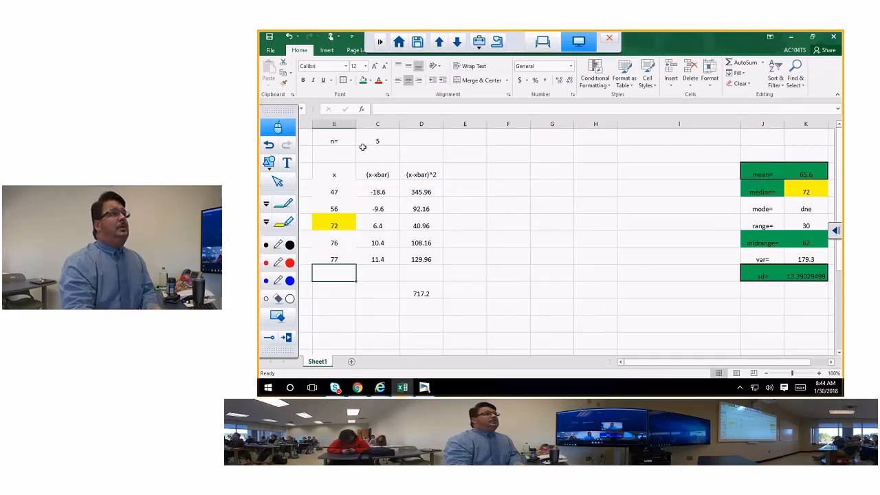
pyautogui.click(388, 155)
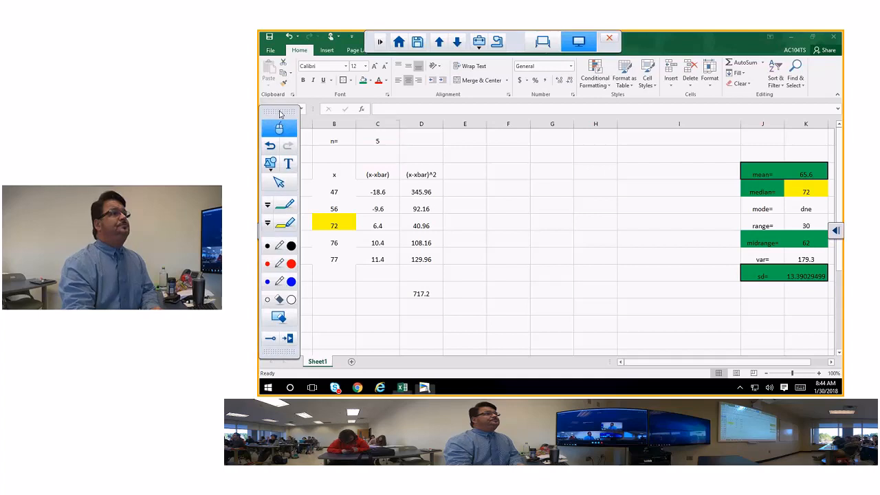
pyautogui.moveTo(278, 124)
pyautogui.mouseDown()
pyautogui.moveTo(822, 148)
pyautogui.moveTo(836, 140)
pyautogui.mouseUp()
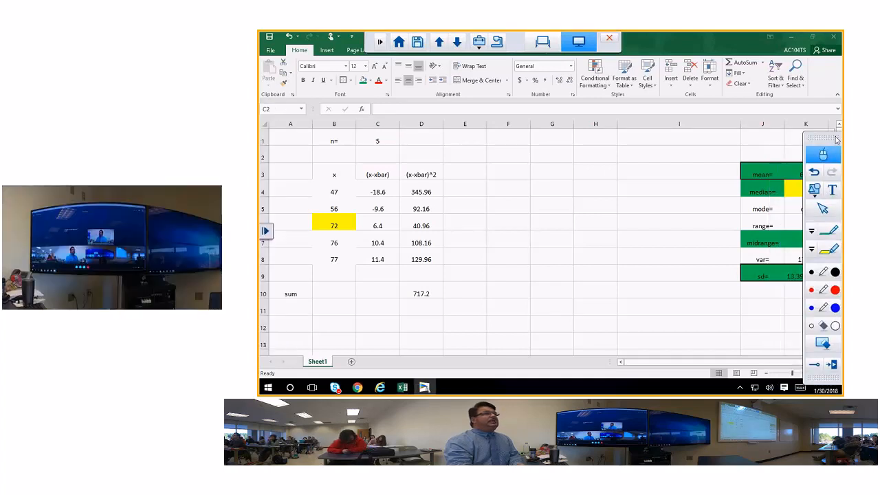
# - Copy the whole statistics block A1:K10 and paste it below, starting at A14
pyautogui.click(287, 138)
pyautogui.moveTo(286, 138); pyautogui.dragTo(798, 292)
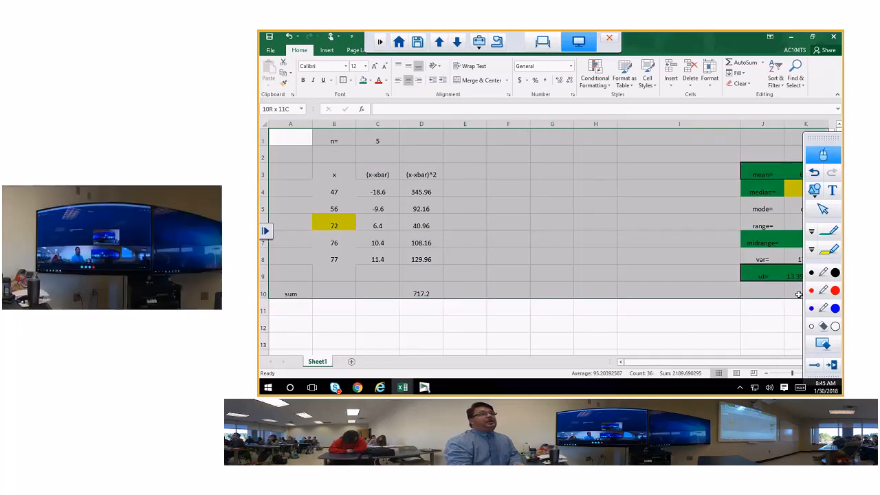
pyautogui.moveTo(799, 294); pyautogui.dragTo(799, 294)
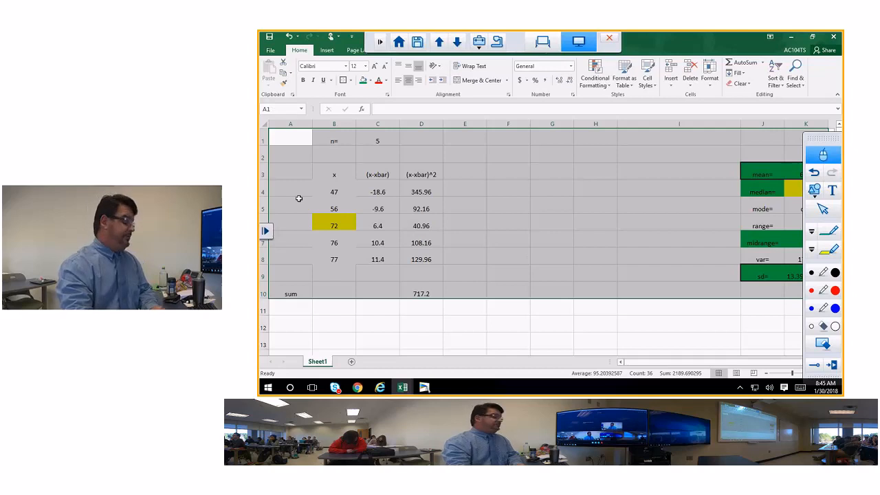
pyautogui.hotkey('ctrl', 'c')
pyautogui.scroll(-3, 330, 336)
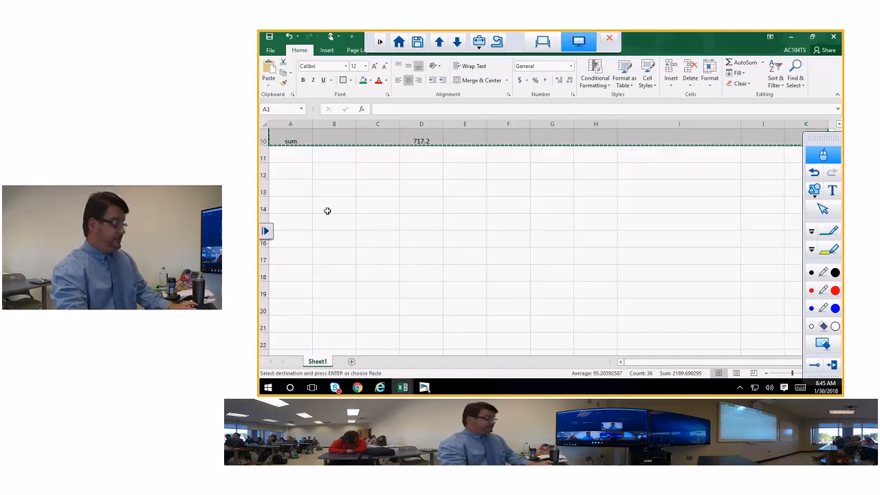
pyautogui.click(292, 209)
pyautogui.hotkey('ctrl', 'v')
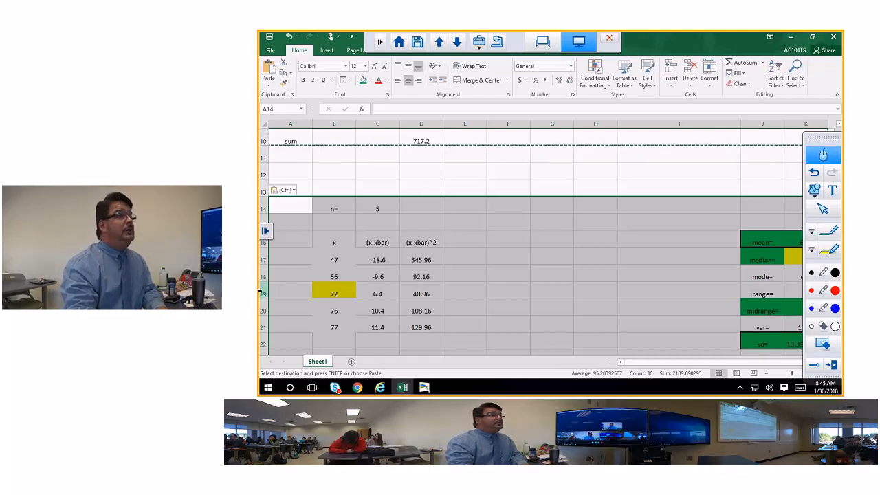
# - Insert a blank row at row 19 inside the copied x list and set n in C14 to 6
pyautogui.rightClick(264, 290)
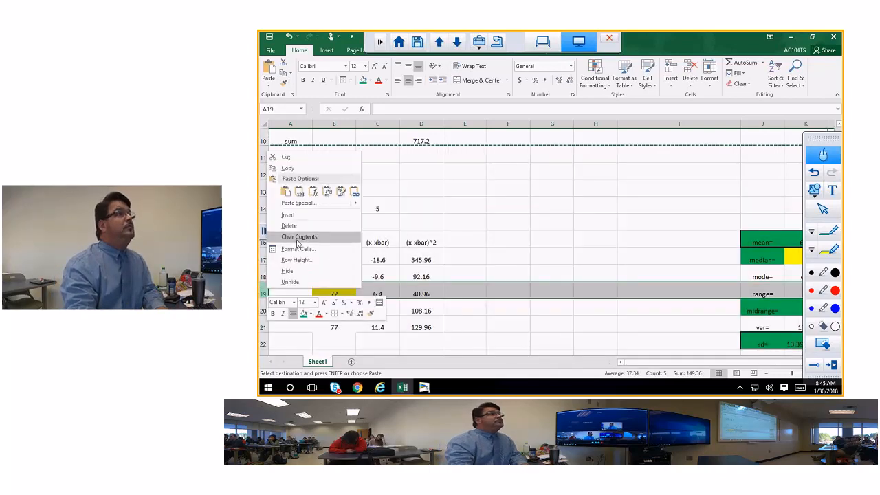
pyautogui.click(288, 214)
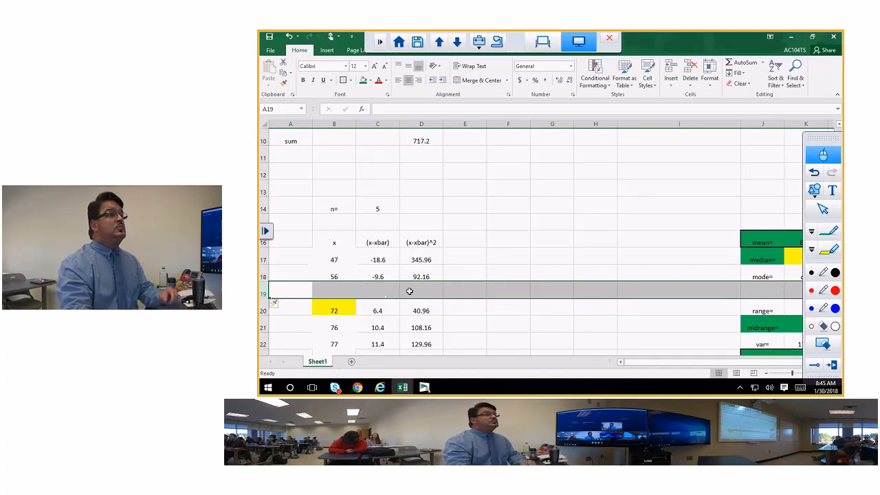
pyautogui.click(382, 205)
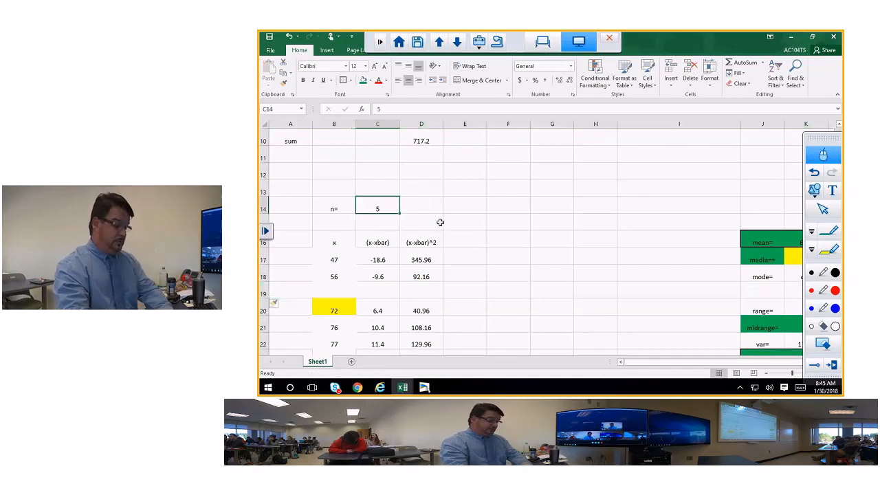
pyautogui.write('6')
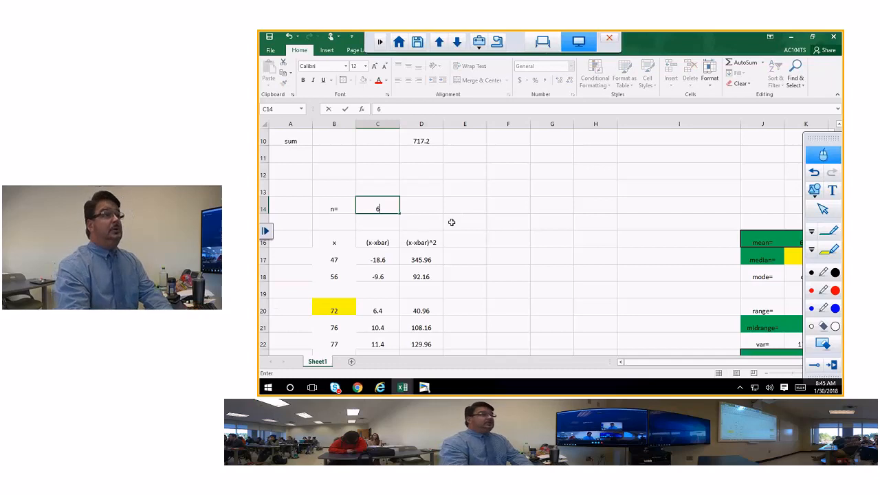
pyautogui.press('Return')
# - Move the annotation toolbar over column A so it no longer covers the copied statistics in column K
pyautogui.press('Down')
pyautogui.press('Down')
pyautogui.press('Down')
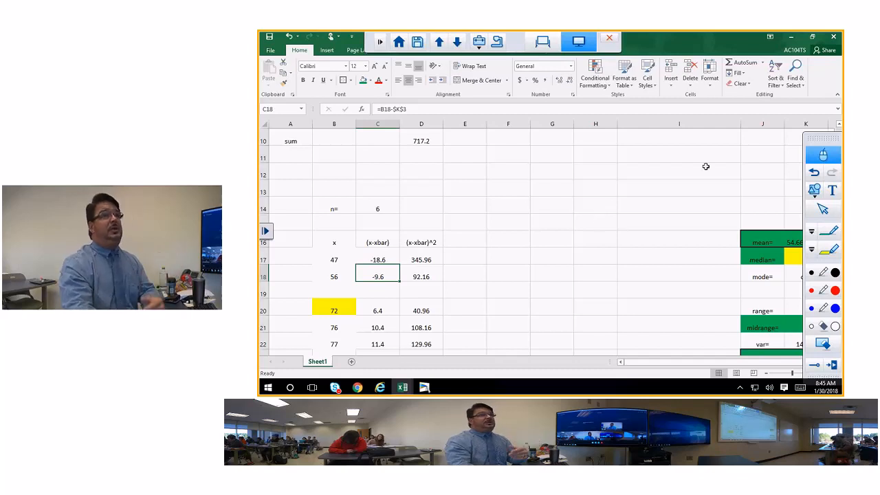
pyautogui.click(811, 144)
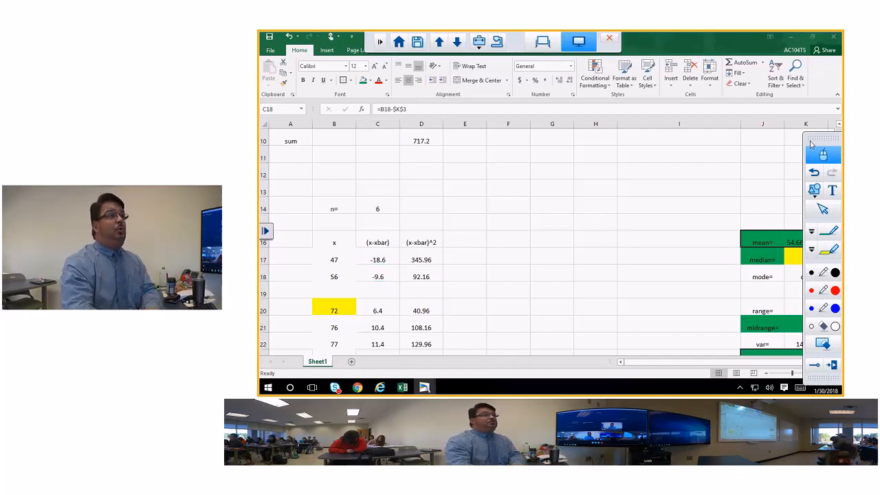
pyautogui.moveTo(811, 145); pyautogui.dragTo(278, 114)
pyautogui.scroll(-2, 493, 205)
pyautogui.scroll(1, 490, 205)
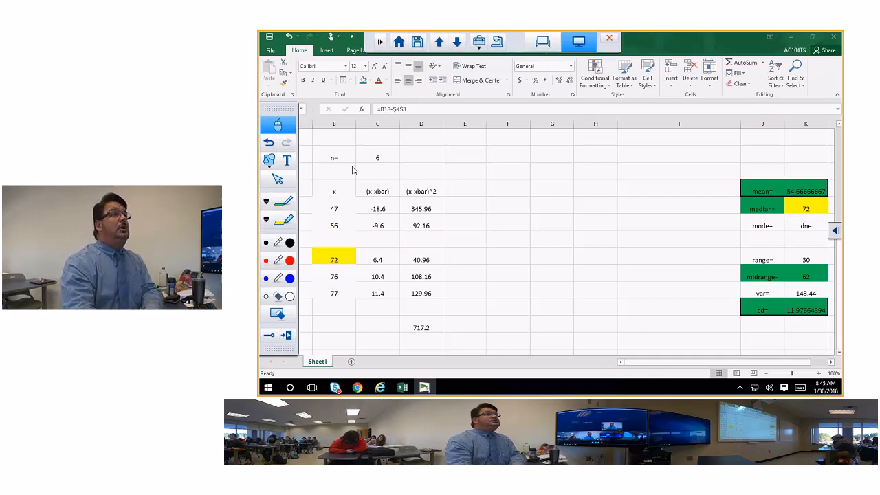
# - Enter the six x values 81, 82, 82, 86, 90 and 95 in cells B17 to B22 of the second table
pyautogui.click(334, 209)
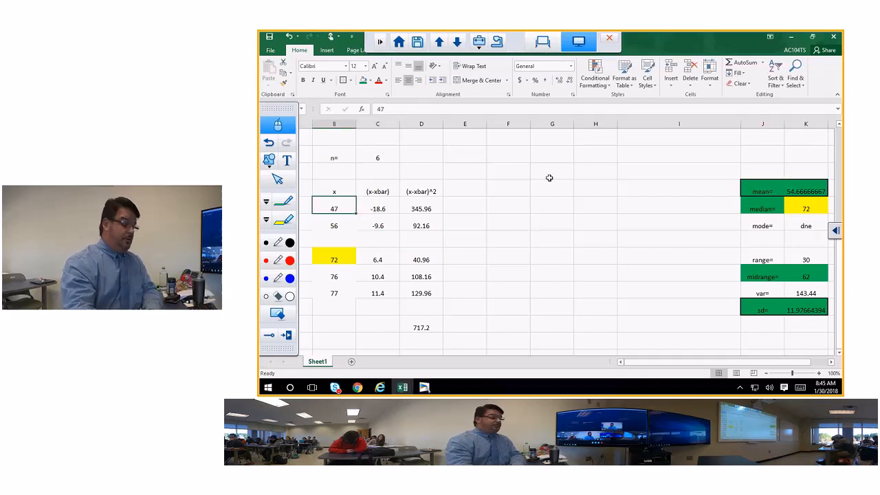
pyautogui.write('81')
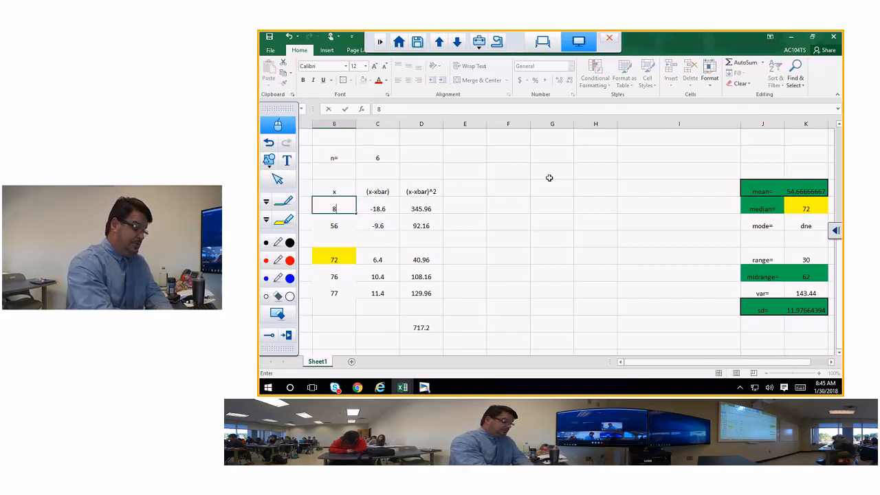
pyautogui.press('Return')
pyautogui.write('82')
pyautogui.press('Return')
pyautogui.write('82')
pyautogui.press('Return')
pyautogui.write('8')
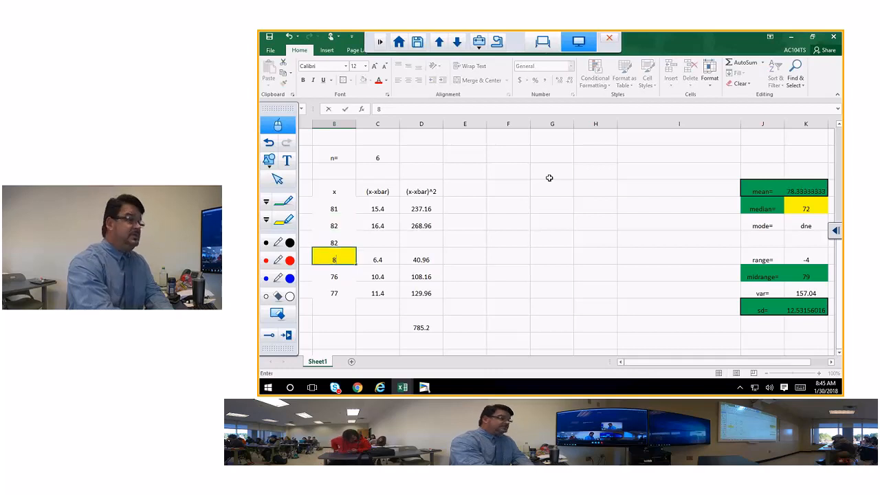
pyautogui.write('6')
pyautogui.press('Return')
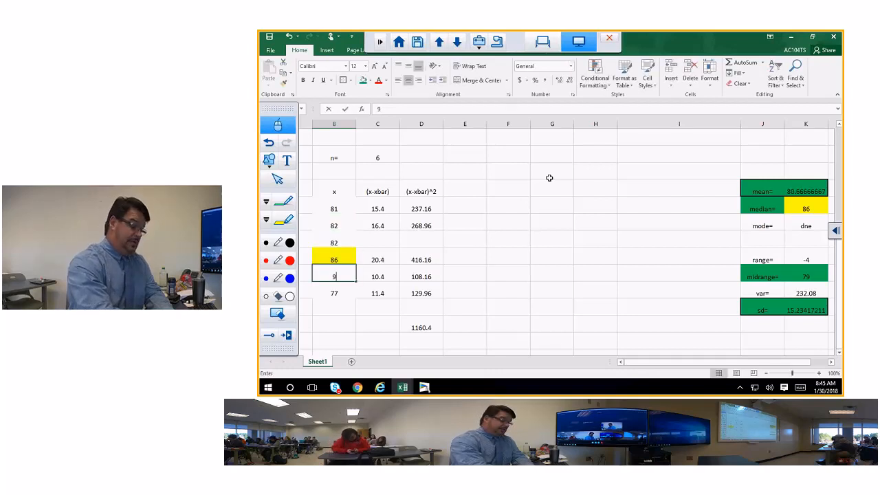
pyautogui.write('90')
pyautogui.press('Return')
pyautogui.write('95')
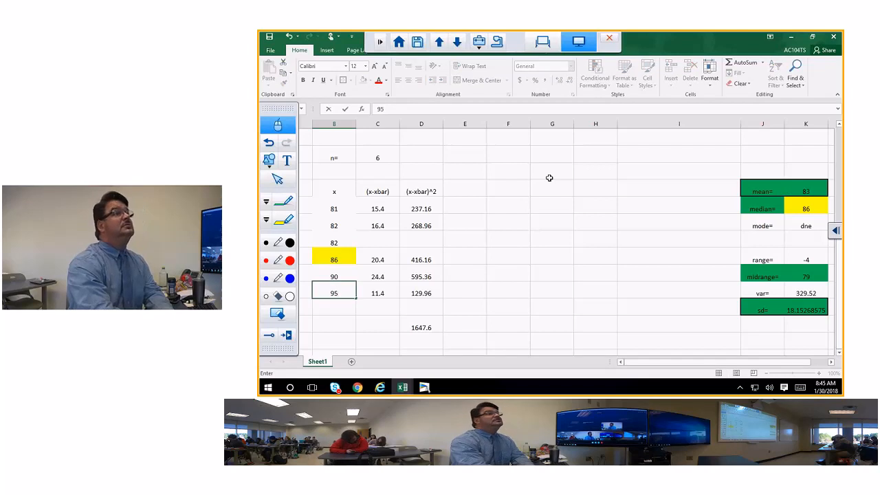
pyautogui.press('Return')
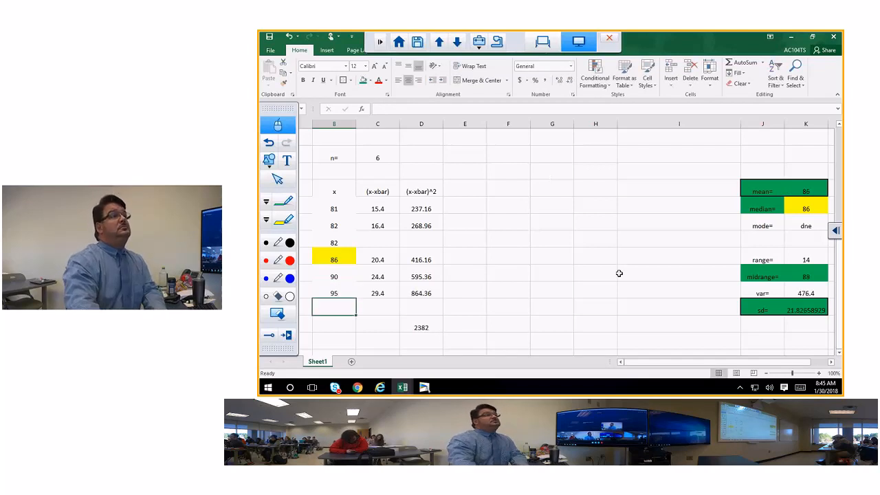
# - Fill the two middle x values, cells B19:B20, with yellow
pyautogui.moveTo(335, 239); pyautogui.dragTo(334, 252)
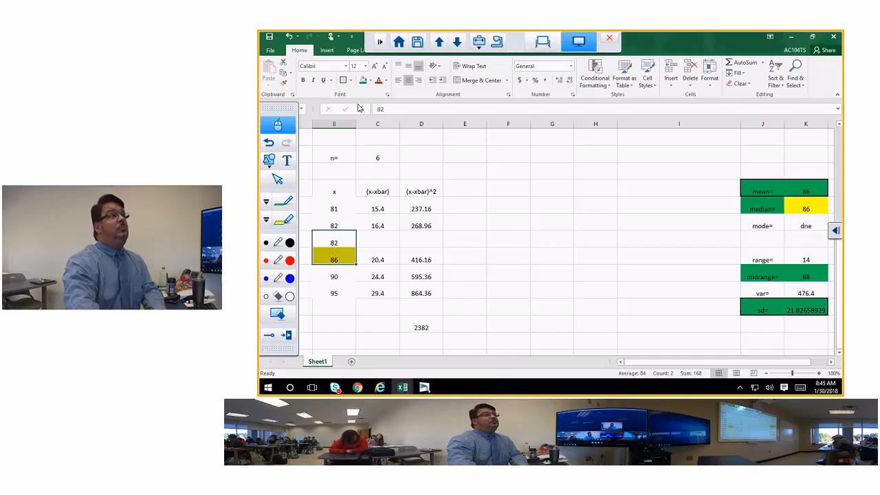
pyautogui.click(370, 81)
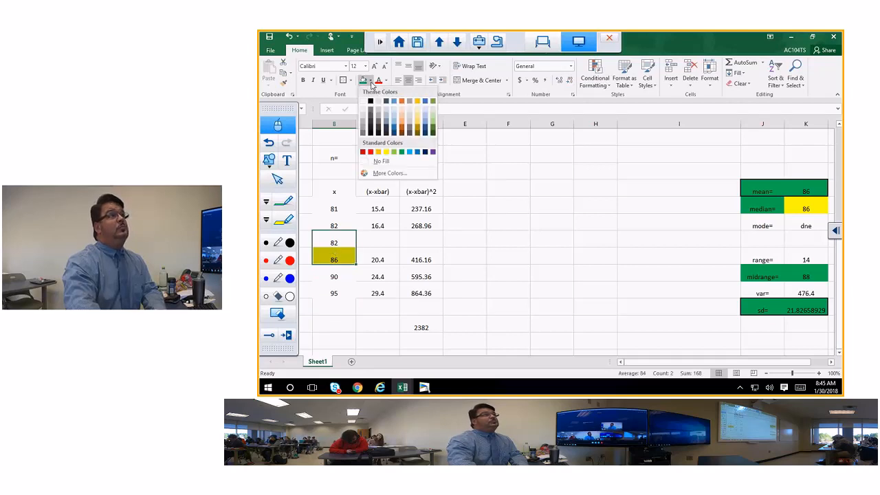
pyautogui.click(386, 151)
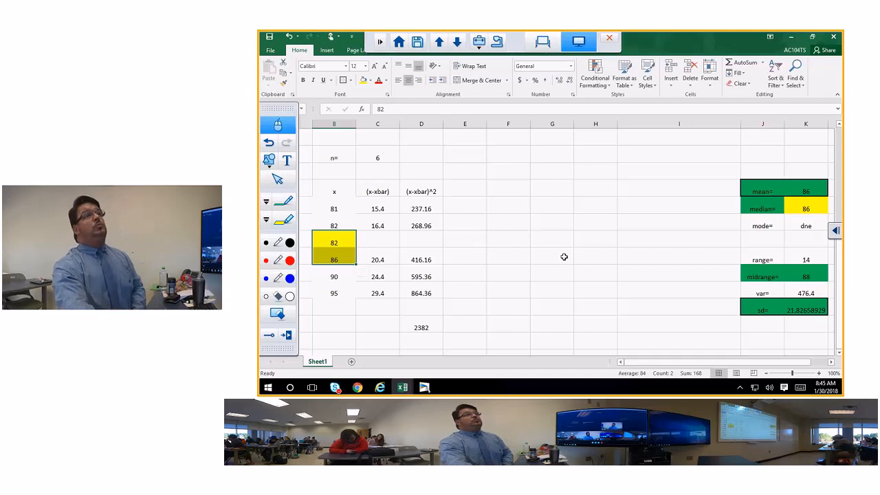
# - Re-enter the mean formula in K16 as the sum of the x values divided by n, =SUM(B17:B22)/C14
pyautogui.click(807, 191)
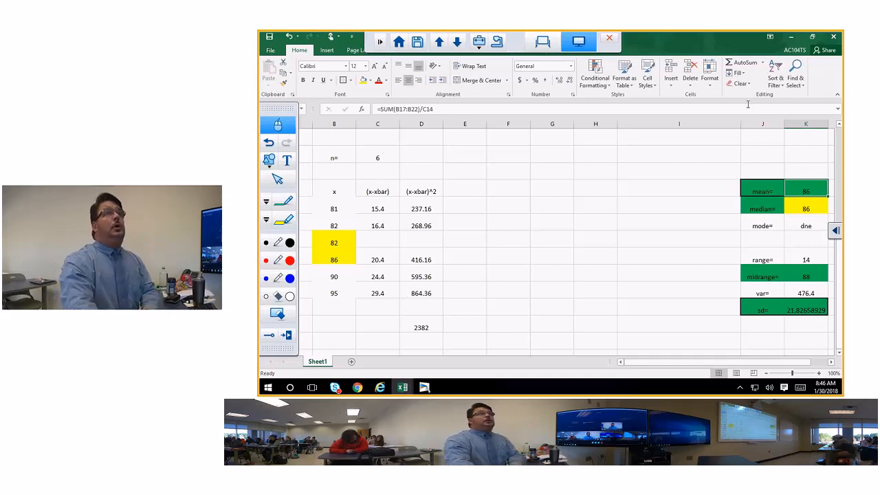
pyautogui.click(755, 63)
pyautogui.moveTo(331, 209); pyautogui.dragTo(331, 294)
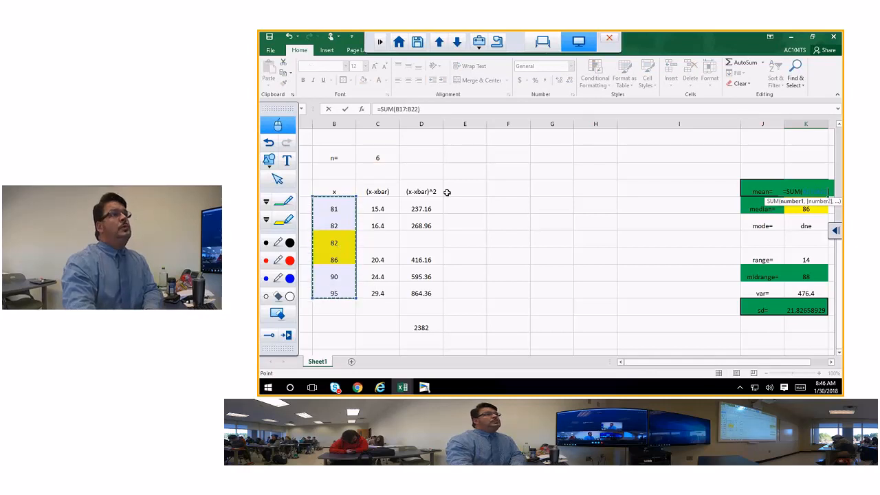
pyautogui.click(424, 110)
pyautogui.write('/')
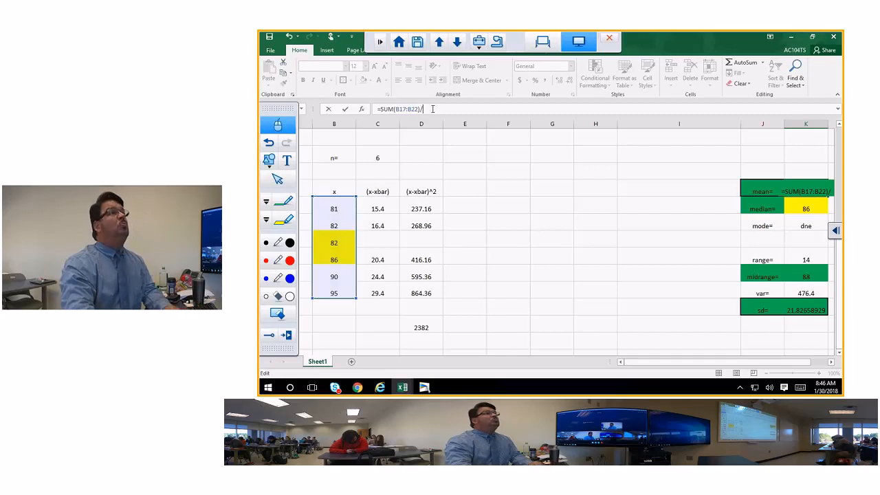
pyautogui.click(382, 157)
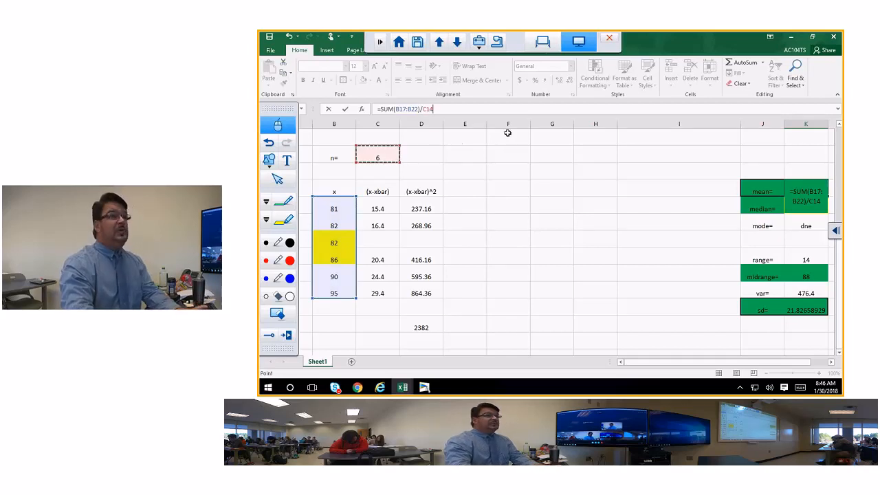
pyautogui.press('Return')
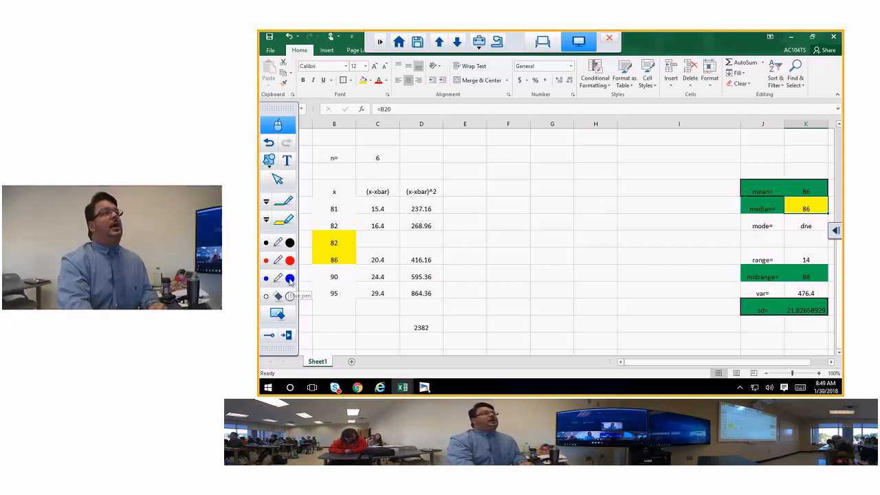
# - Enter the deviation formula =B17-$K$16 in C17 and fill it down to C22
pyautogui.click(380, 208)
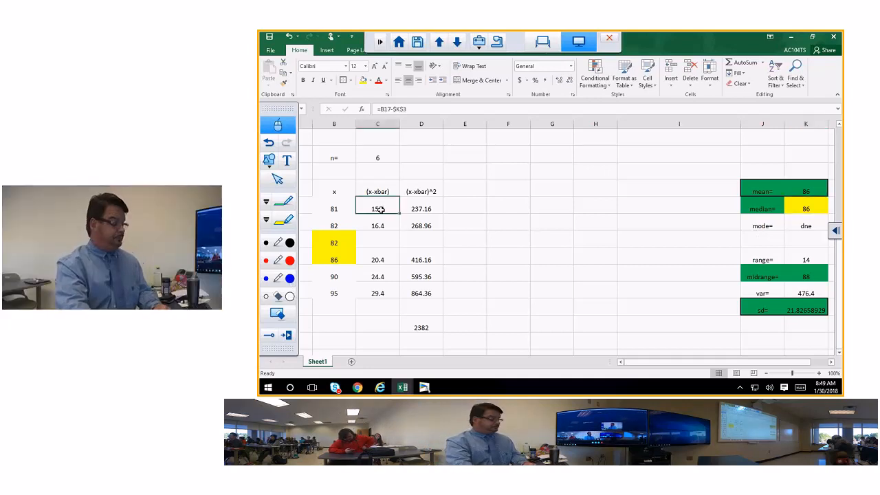
pyautogui.write('=')
pyautogui.click(340, 207)
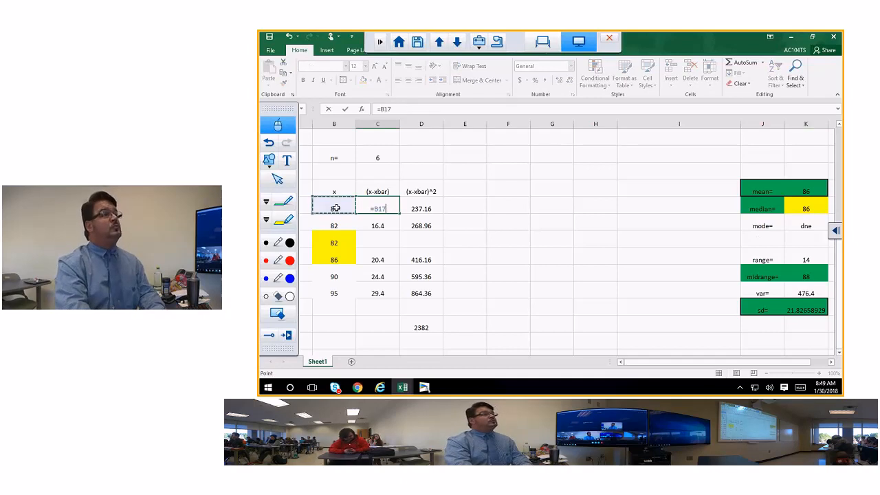
pyautogui.write('-')
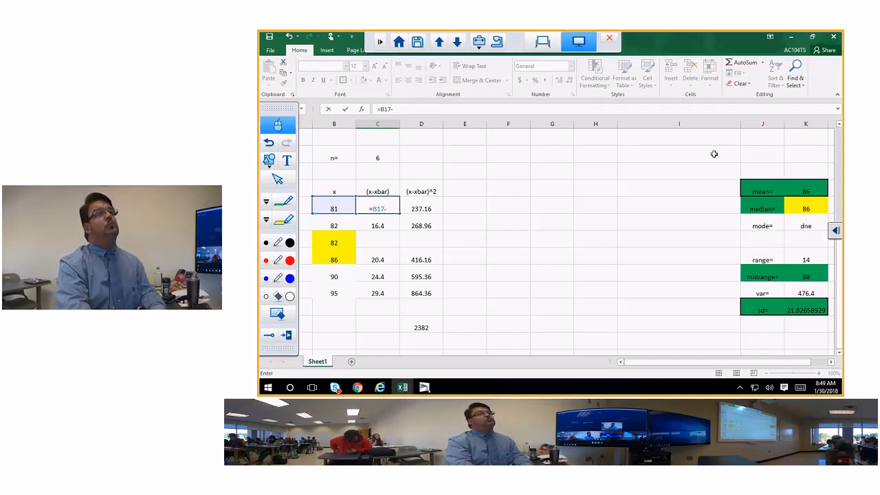
pyautogui.click(811, 190)
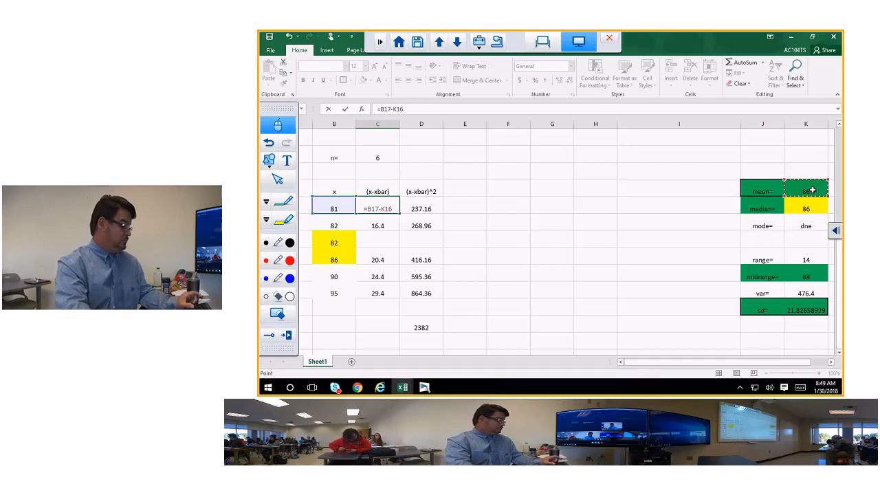
pyautogui.press('F4')
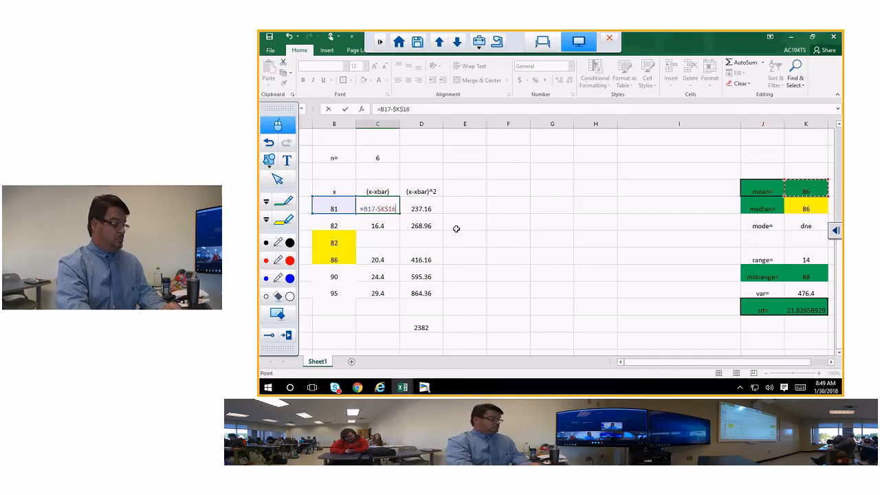
pyautogui.press('Return')
pyautogui.click(382, 210)
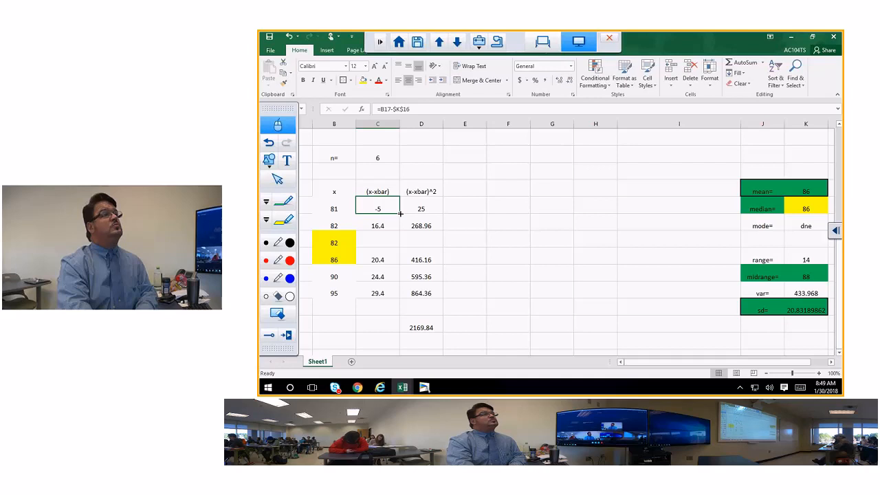
pyautogui.moveTo(400, 214); pyautogui.dragTo(378, 299)
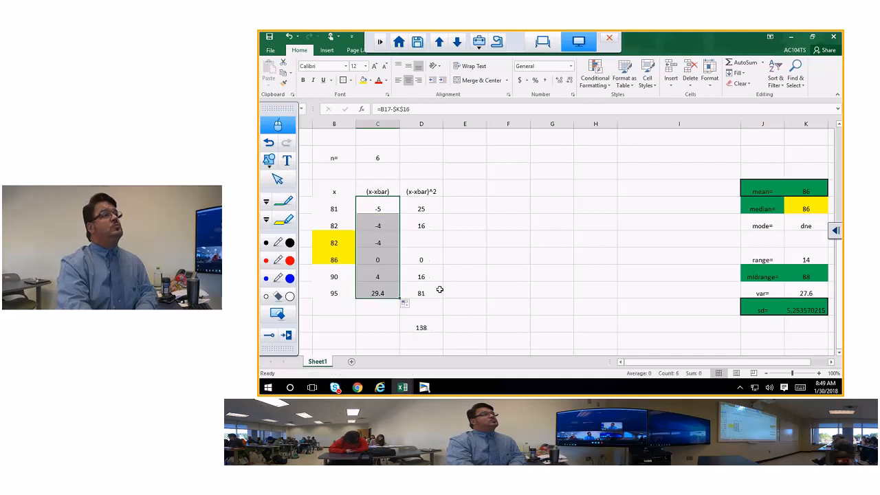
# - Enter the squared deviation formula =C17^2 in D17 and fill it down to D22
pyautogui.click(432, 208)
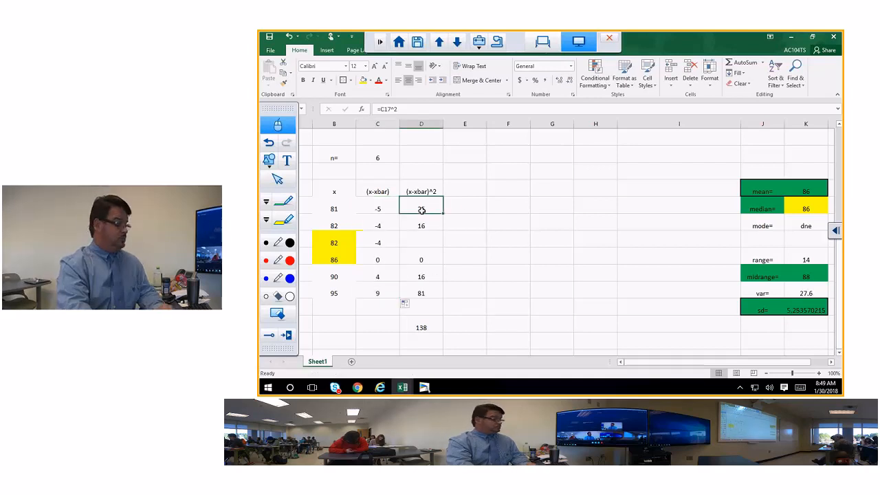
pyautogui.write('=')
pyautogui.click(380, 210)
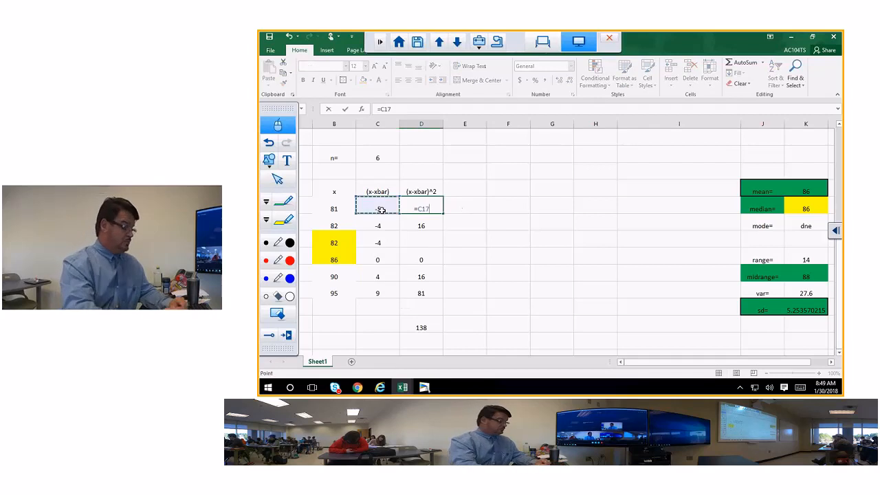
pyautogui.write('^2')
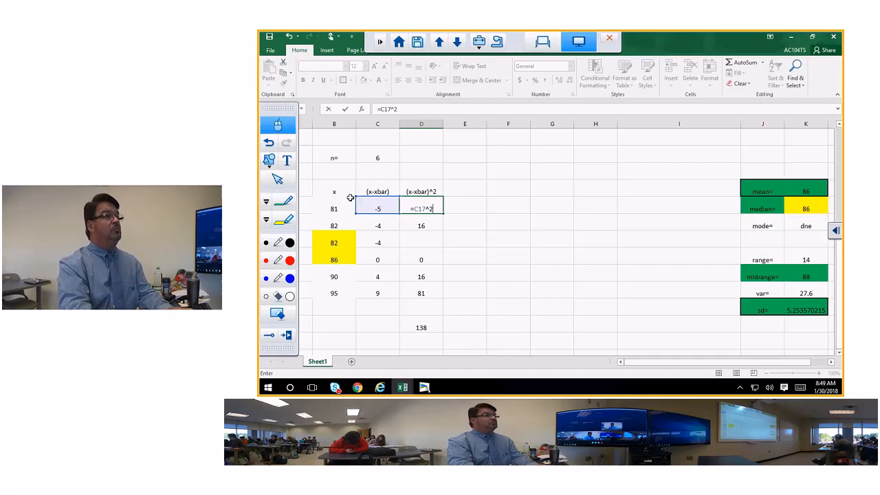
pyautogui.press('Return')
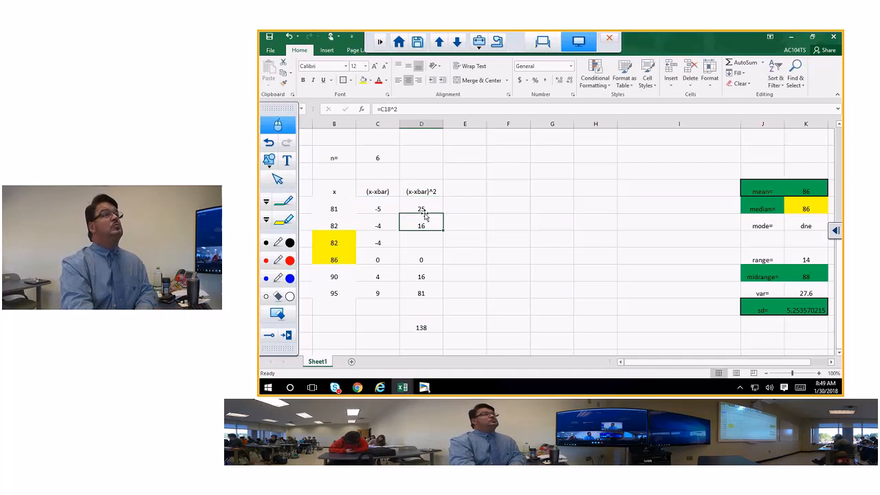
pyautogui.click(422, 208)
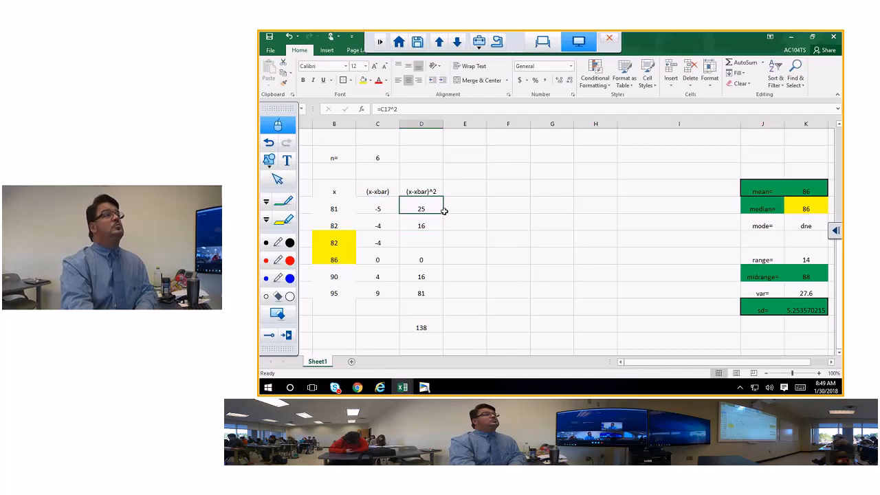
pyautogui.moveTo(444, 214); pyautogui.dragTo(444, 297)
pyautogui.moveTo(543, 253); pyautogui.dragTo(640, 283)
pyautogui.click(639, 287)
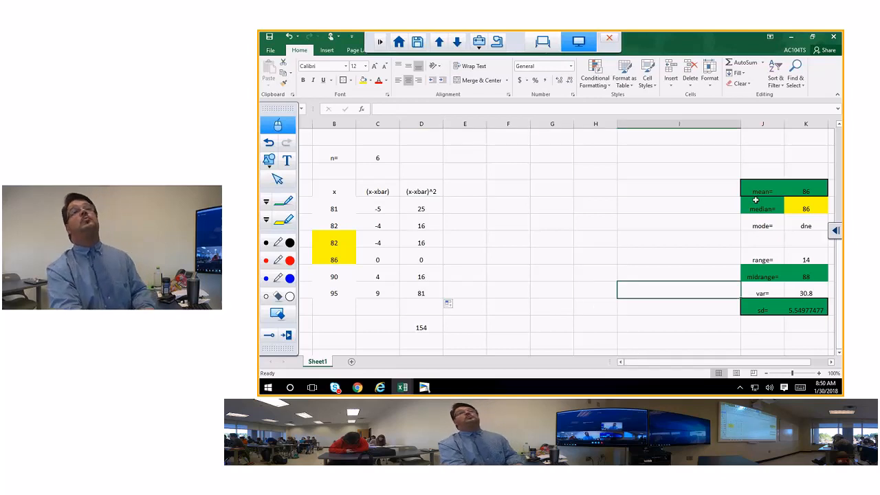
# - Calculate the median in K17 as the average of the two middle values, =(B19+B20)/2, and set the mode in K18 to 82
pyautogui.click(820, 204)
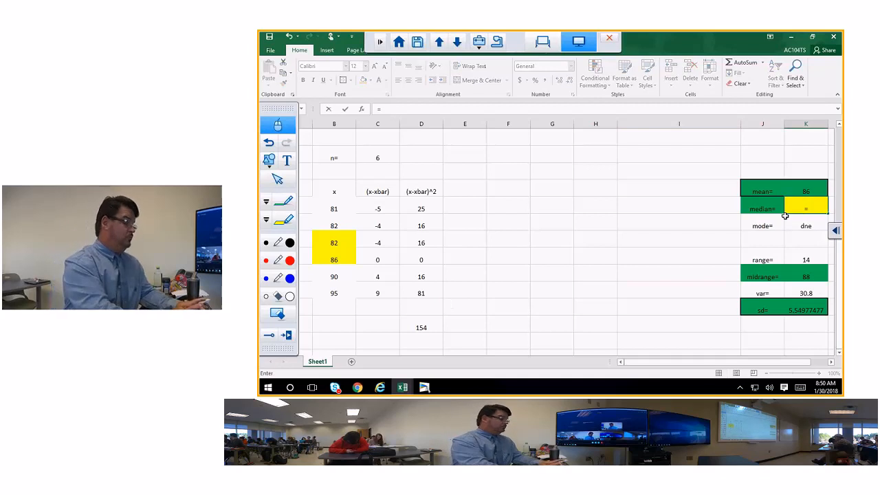
pyautogui.write('=(')
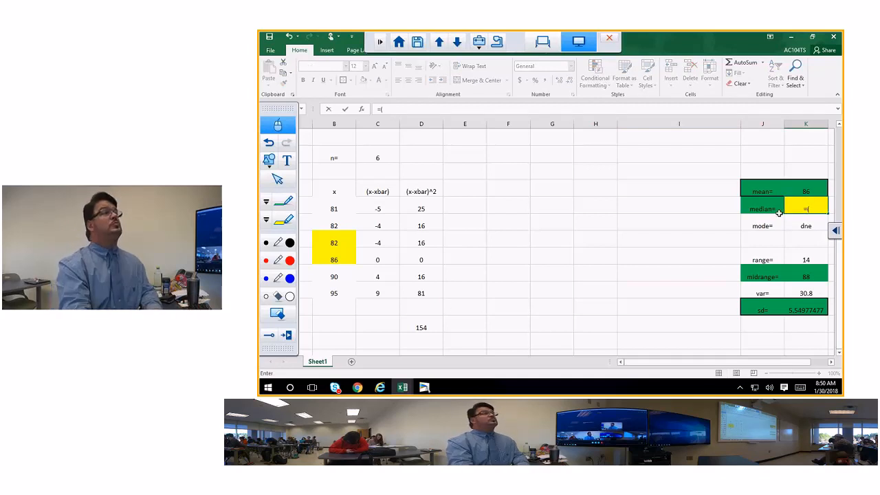
pyautogui.click(332, 244)
pyautogui.write('+')
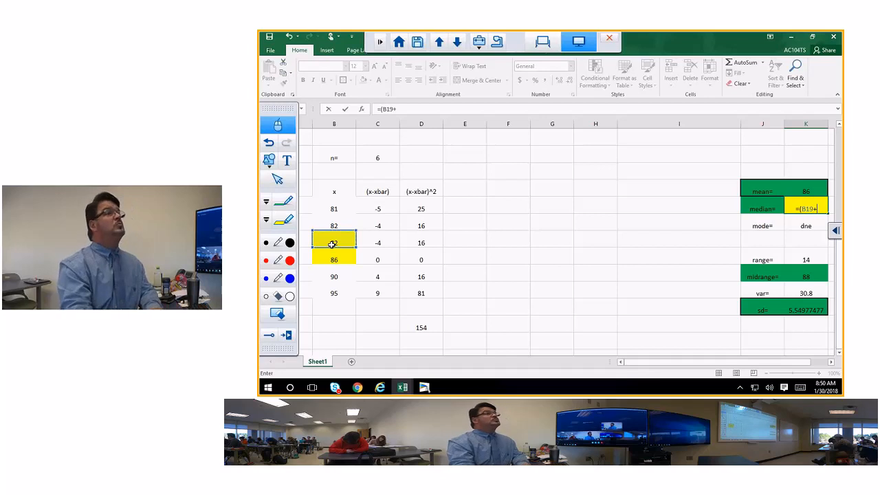
pyautogui.click(334, 255)
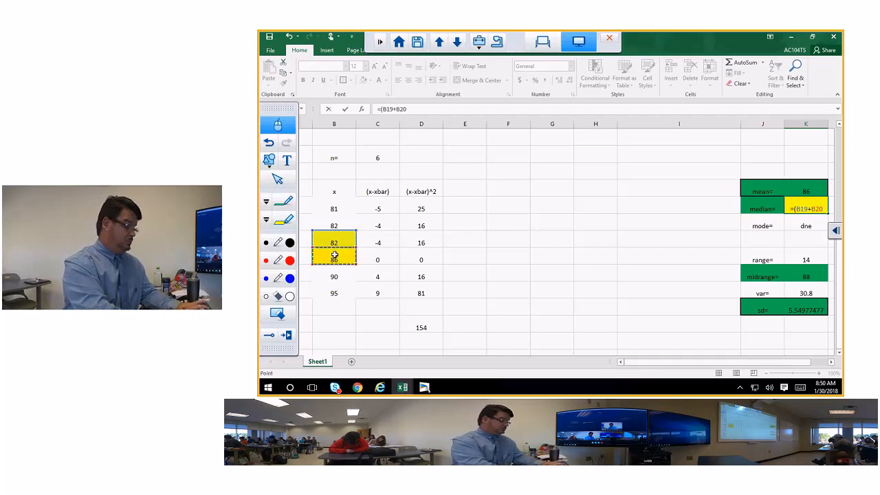
pyautogui.write(')')
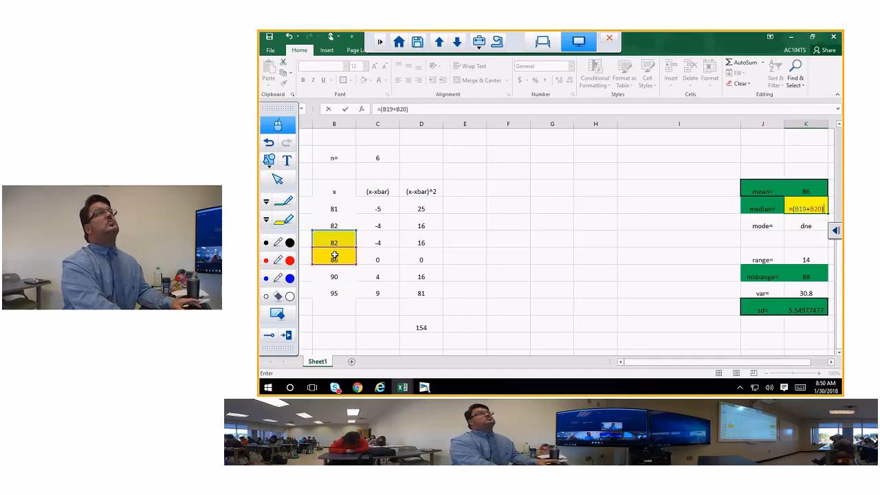
pyautogui.click(424, 110)
pyautogui.write('/')
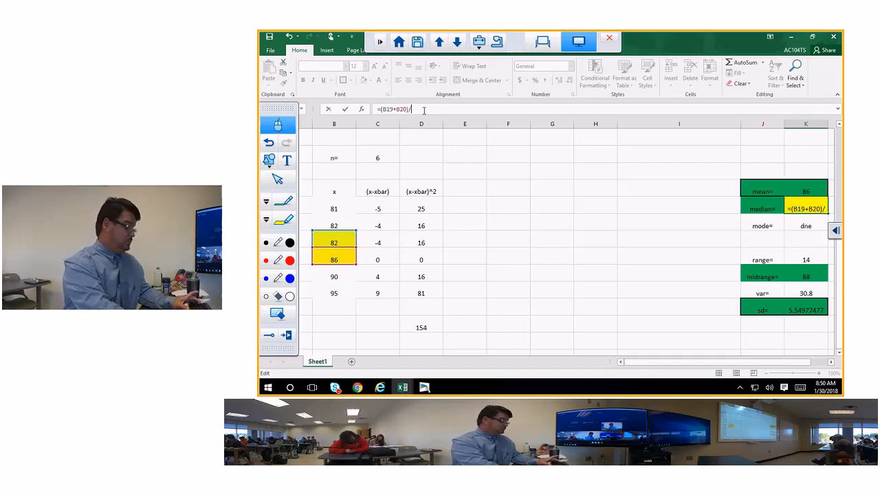
pyautogui.write('2')
pyautogui.press('Return')
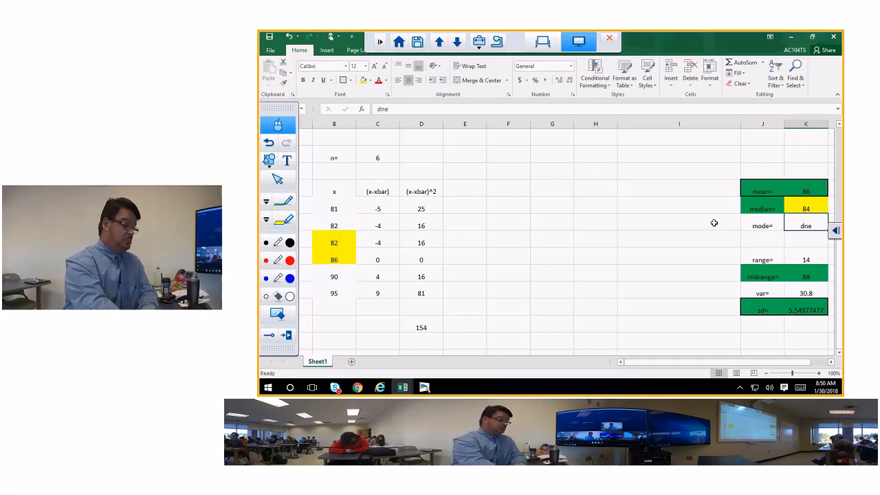
pyautogui.write('8')
pyautogui.press('Return')
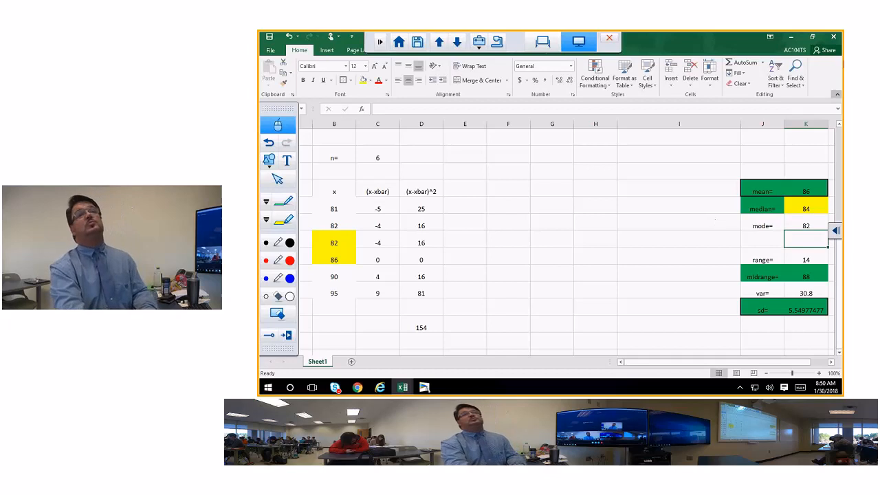
# - Enter the range formula in K20 as the largest minus the smallest x value, =B22-B17
pyautogui.click(817, 256)
pyautogui.write('=')
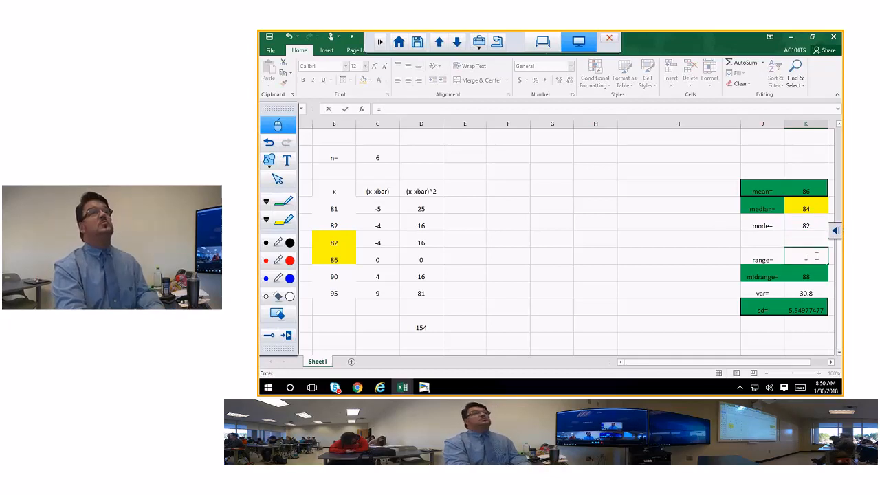
pyautogui.click(335, 293)
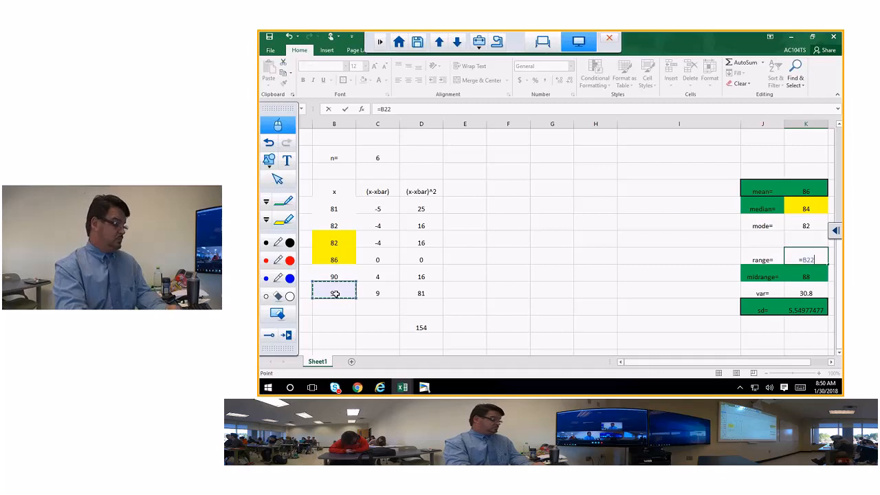
pyautogui.write('-')
pyautogui.click(345, 213)
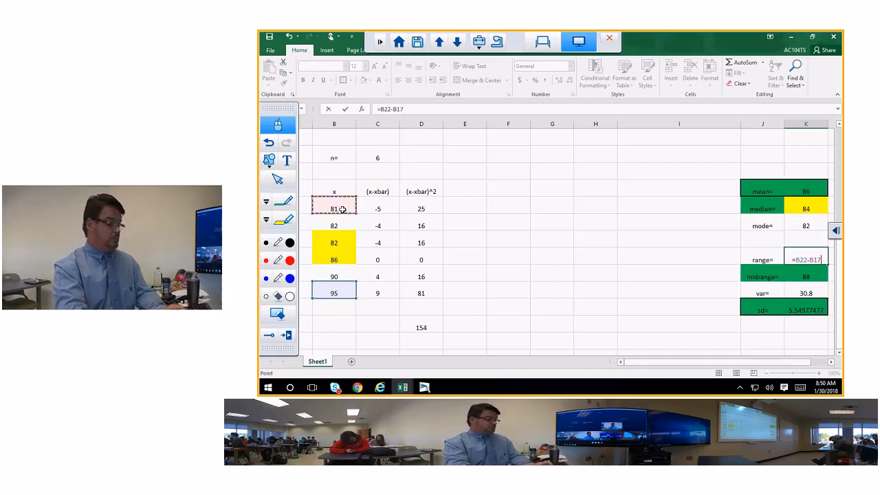
pyautogui.press('Return')
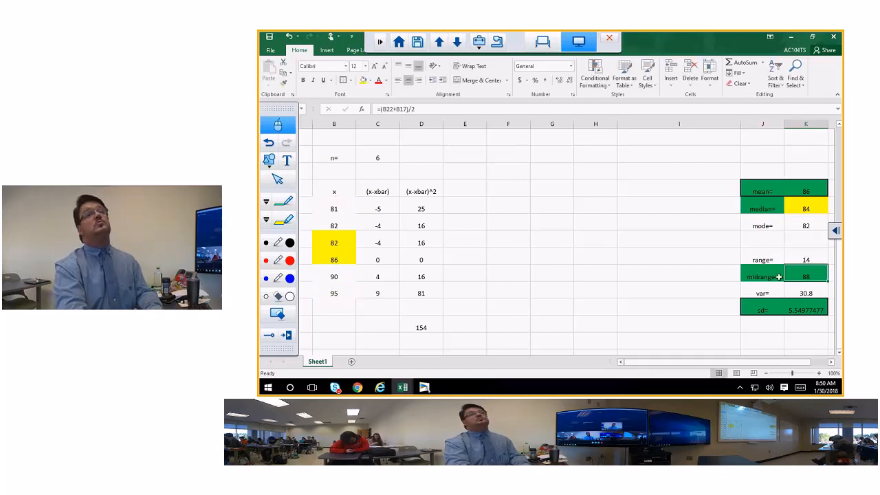
# - Enter the midrange formula in K21 as the average of the smallest and largest x values, =(B17+B22)/2
pyautogui.write('=(')
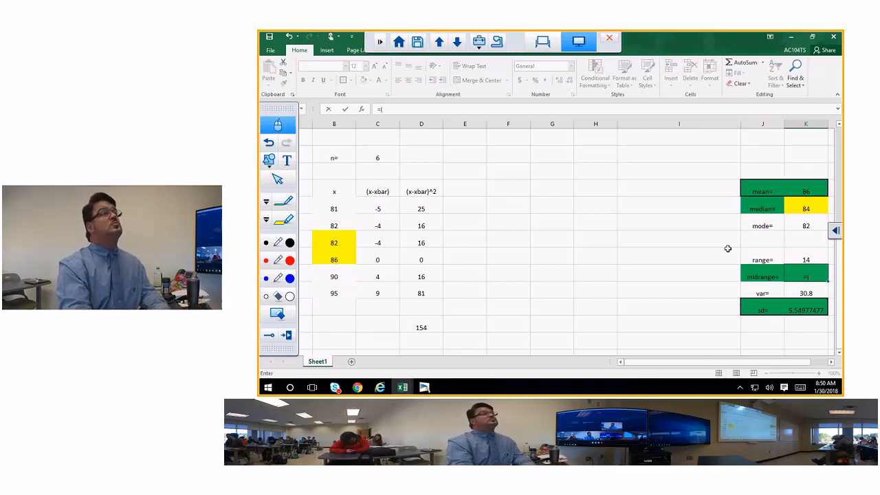
pyautogui.click(330, 207)
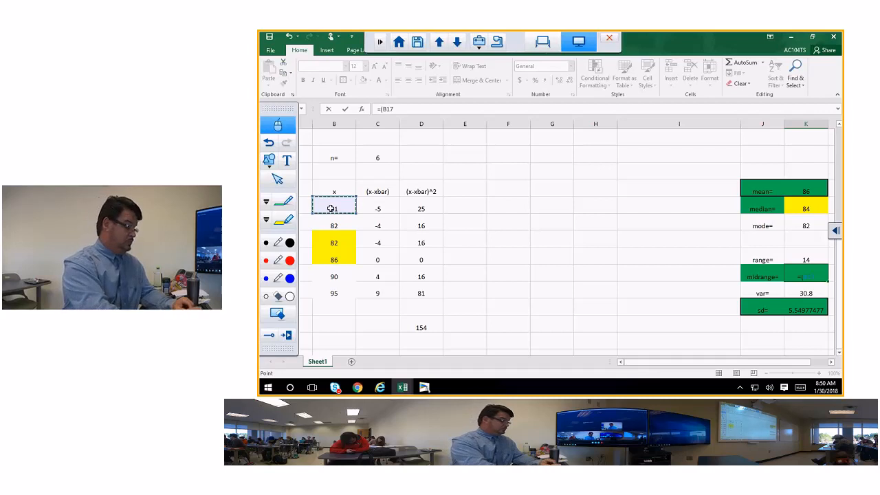
pyautogui.write('+')
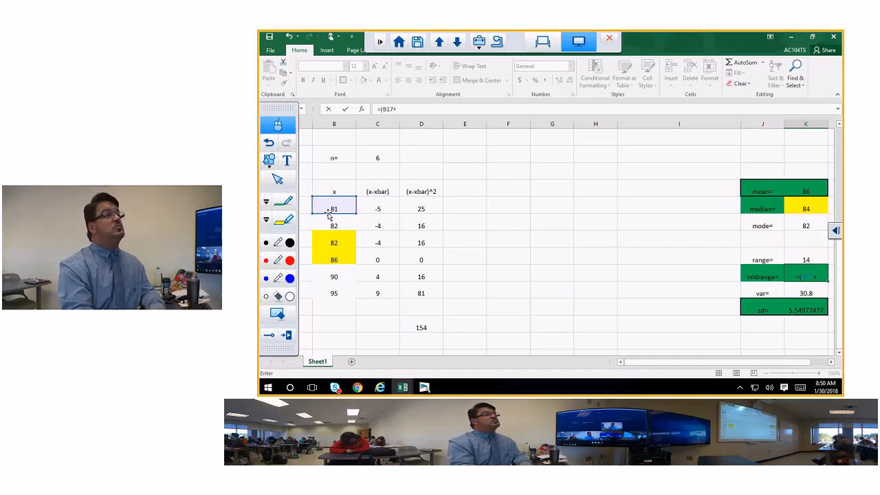
pyautogui.click(333, 290)
pyautogui.write(')/2')
pyautogui.press('Return')
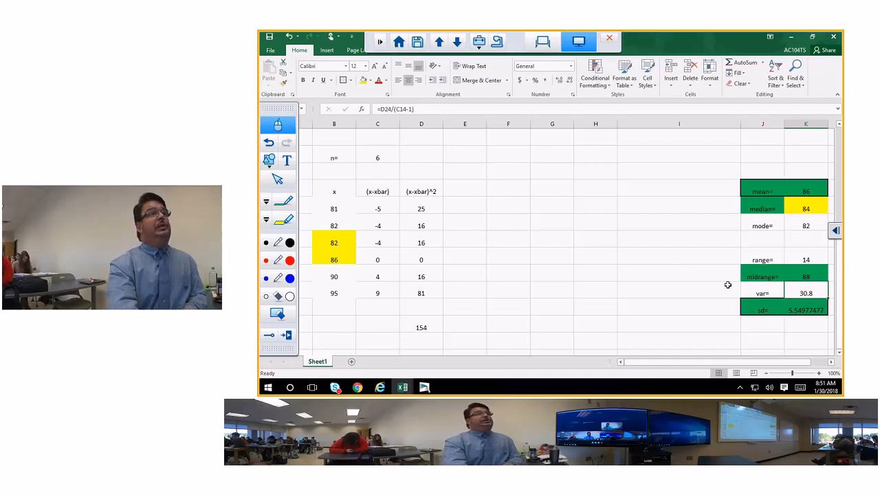
# - Replace the smallest x value in B17 with the outlier 26
pyautogui.click(349, 205)
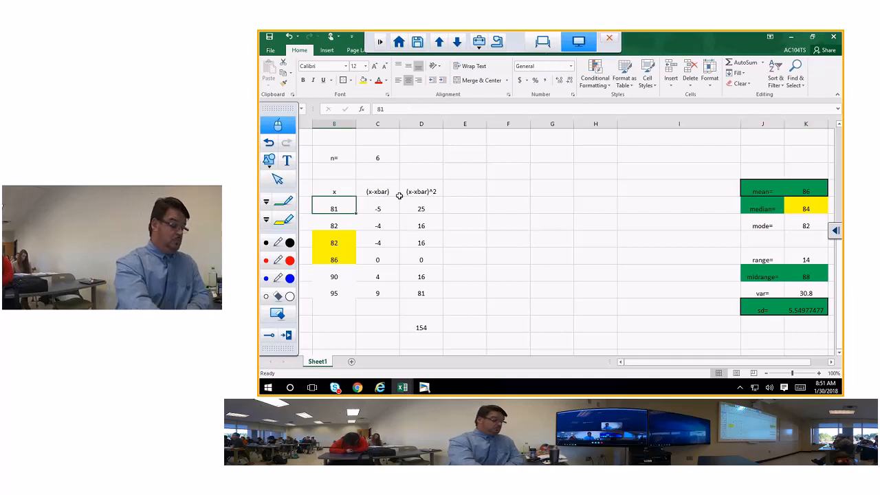
pyautogui.write('26')
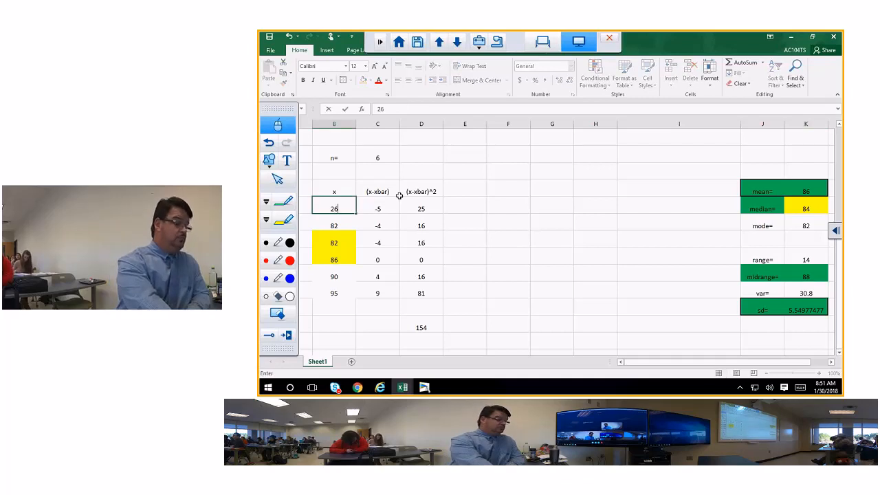
pyautogui.press('Return')
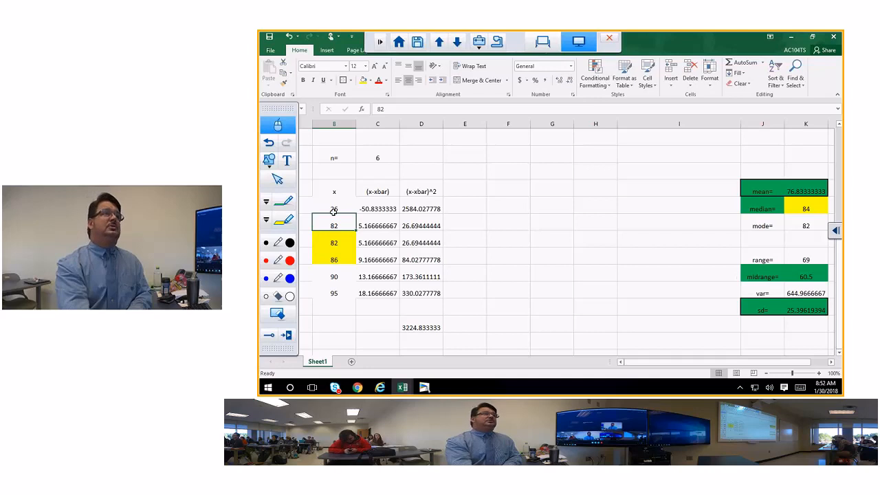
pyautogui.click(324, 209)
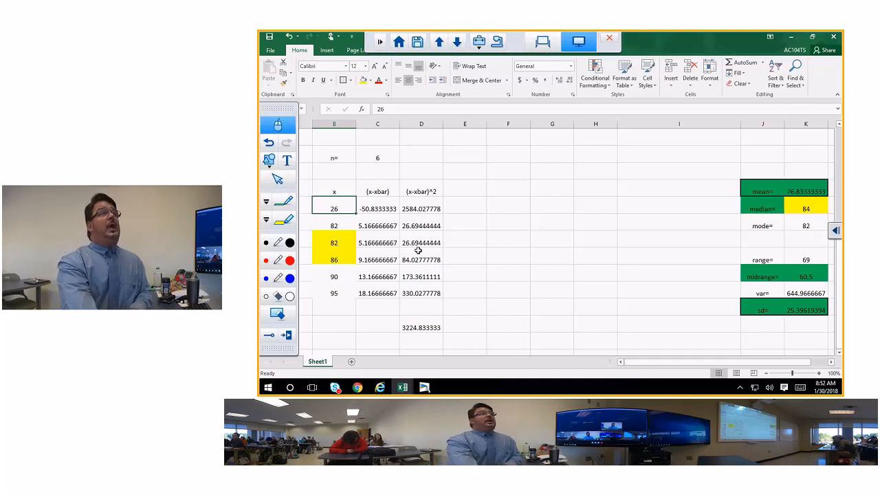
# - Switch to the statsss1 workbook and move the annotation toolbar off the first columns of data
pyautogui.scroll(-5, 519, 224)
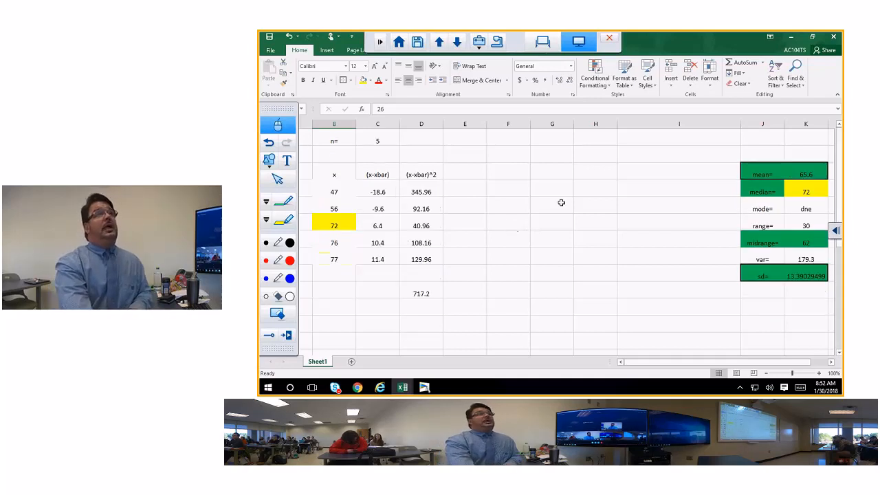
pyautogui.click(795, 37)
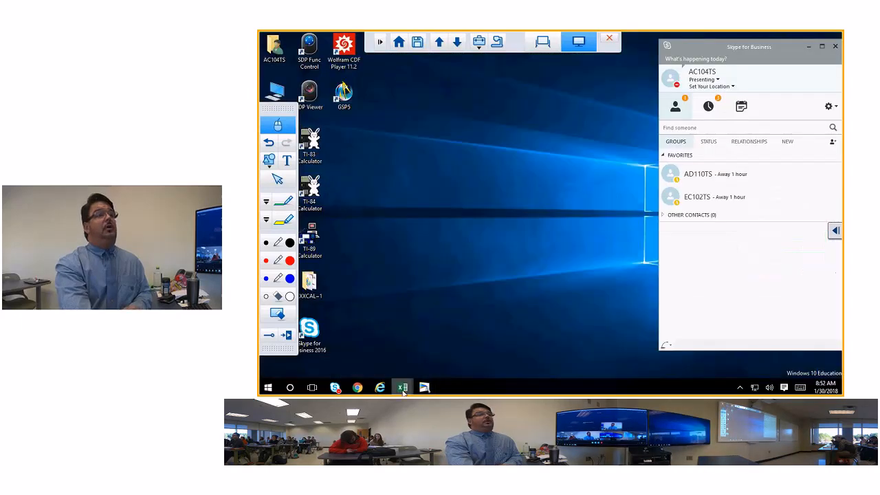
pyautogui.moveTo(403, 390)
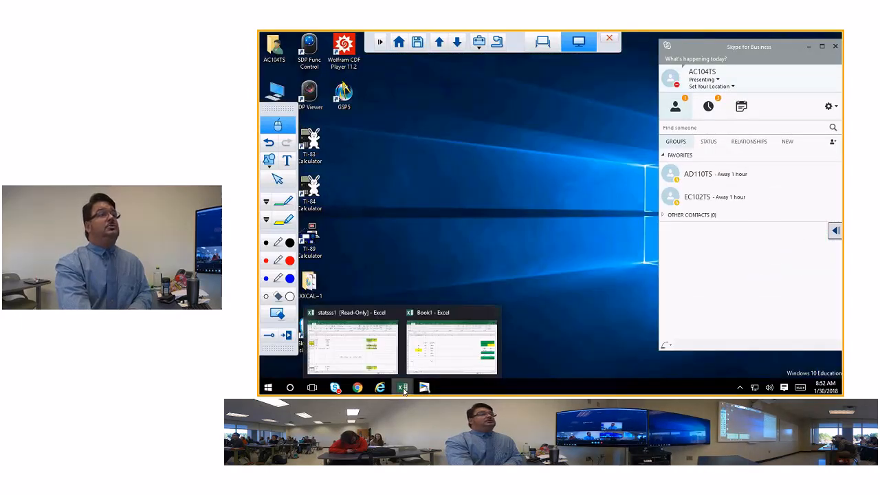
pyautogui.moveTo(356, 352)
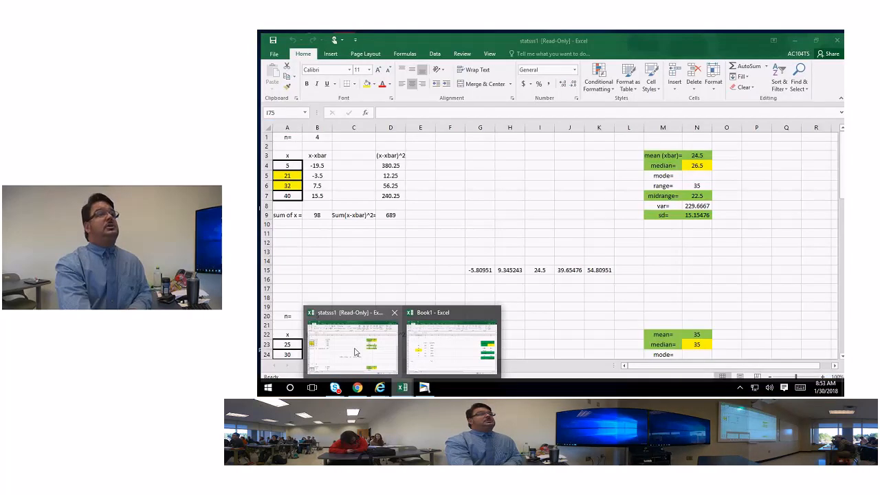
pyautogui.click(356, 352)
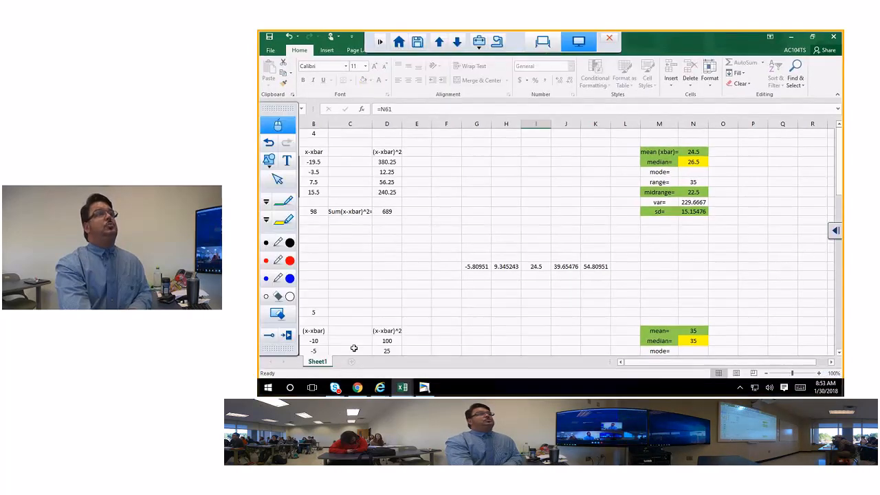
pyautogui.moveTo(279, 109)
pyautogui.mouseDown()
pyautogui.moveTo(815, 36)
pyautogui.moveTo(823, 109)
pyautogui.moveTo(804, 104)
pyautogui.moveTo(813, 110)
pyautogui.mouseUp()
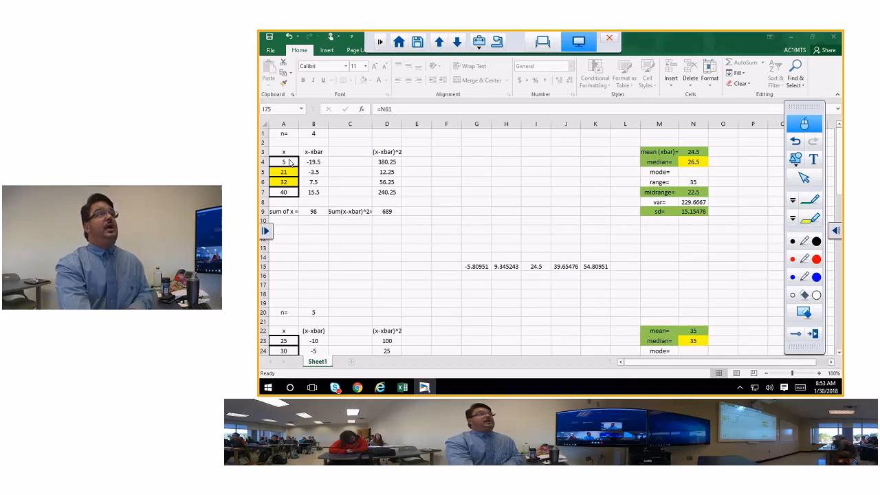
# - Replace the four x values in A4:A7 of the first table with 25, 26, 30 and 32
pyautogui.moveTo(287, 159); pyautogui.dragTo(283, 192)
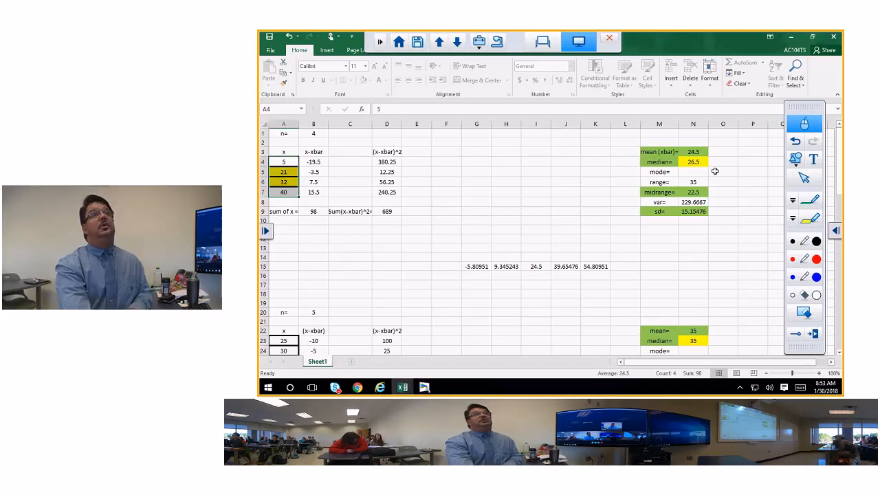
pyautogui.click(694, 173)
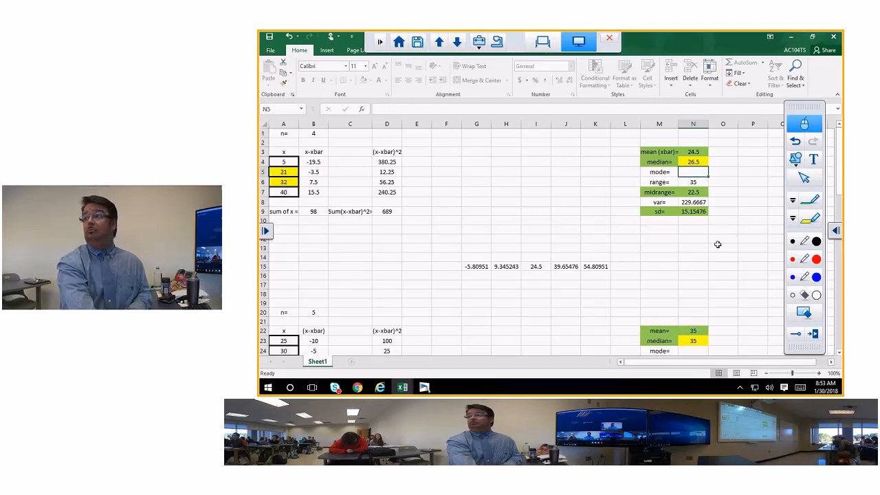
pyautogui.click(289, 161)
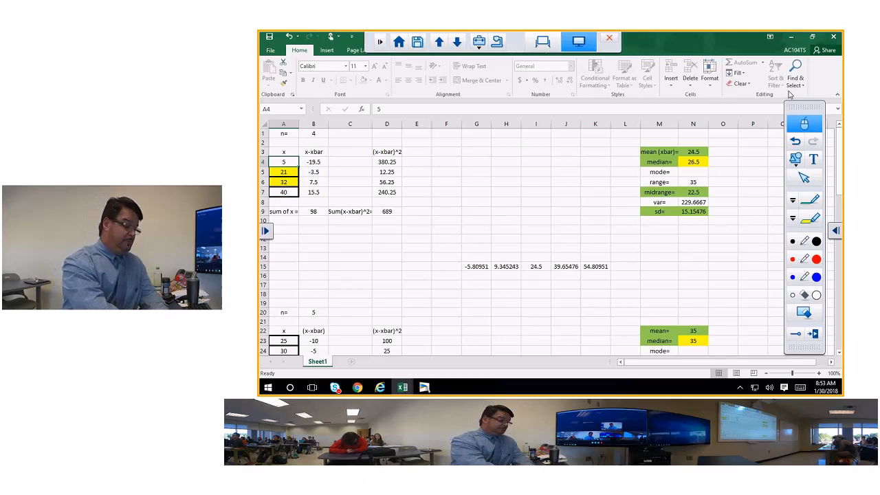
pyautogui.write('25')
pyautogui.press('Return')
pyautogui.write('26')
pyautogui.press('Return')
pyautogui.write('30')
pyautogui.press('Return')
pyautogui.write('32')
pyautogui.press('Return')
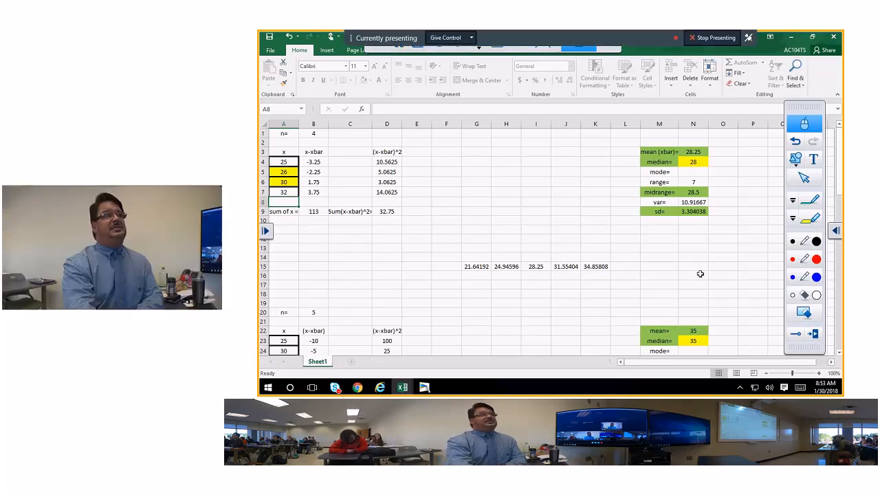
# - Look through the tables for n = 5, 6 and 7 and compare their statistics and interval rows with the first table
pyautogui.scroll(-4, 530, 190)
pyautogui.scroll(-12, 530, 196)
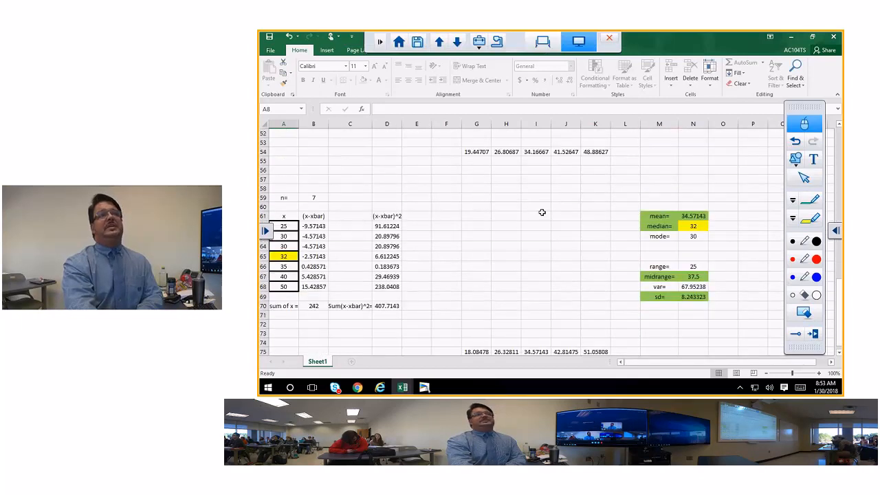
pyautogui.scroll(-2, 542, 217)
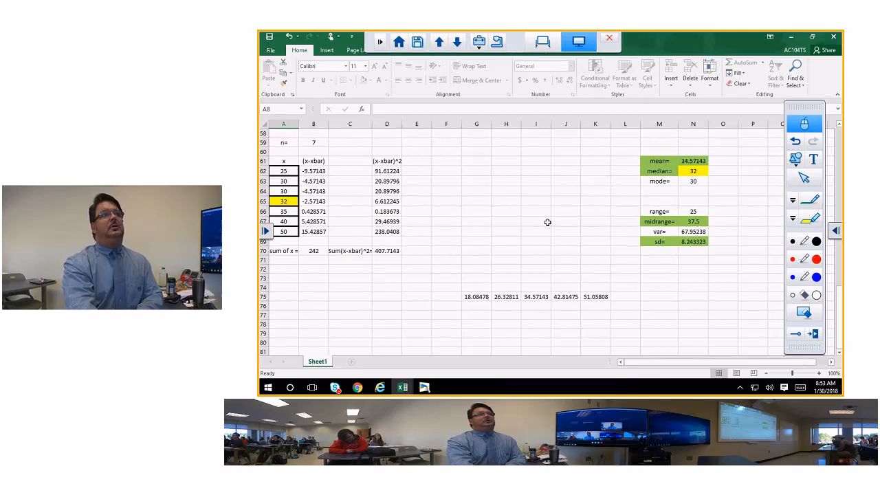
pyautogui.scroll(13, 548, 222)
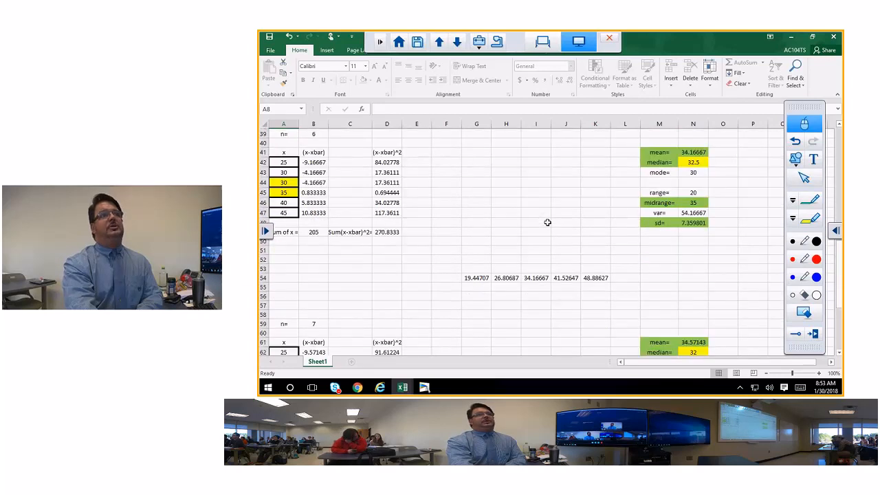
pyautogui.scroll(3, 548, 222)
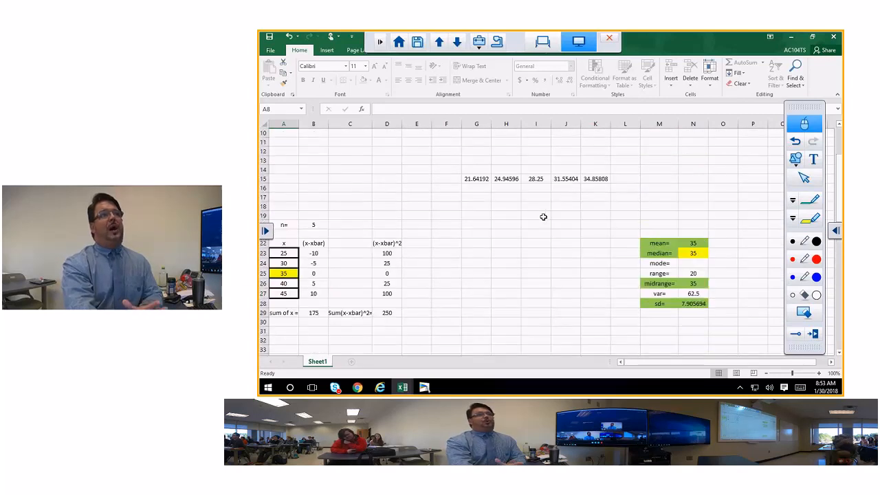
pyautogui.scroll(3, 464, 276)
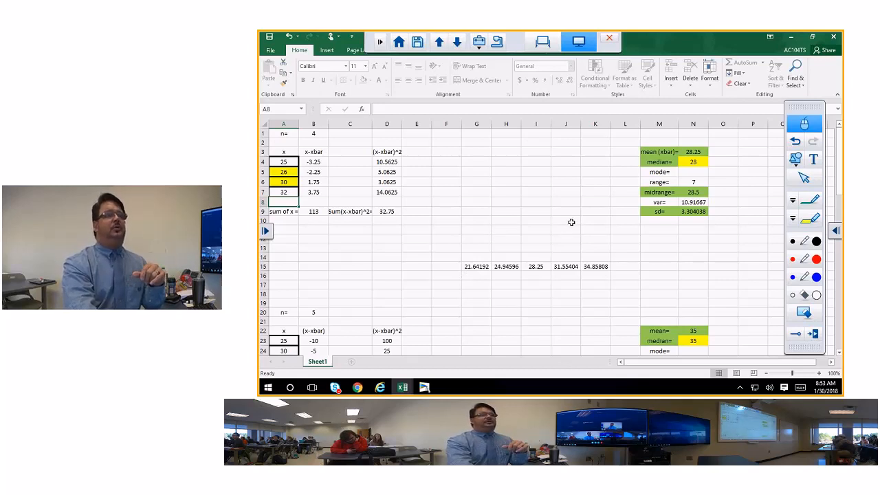
pyautogui.scroll(-2, 568, 234)
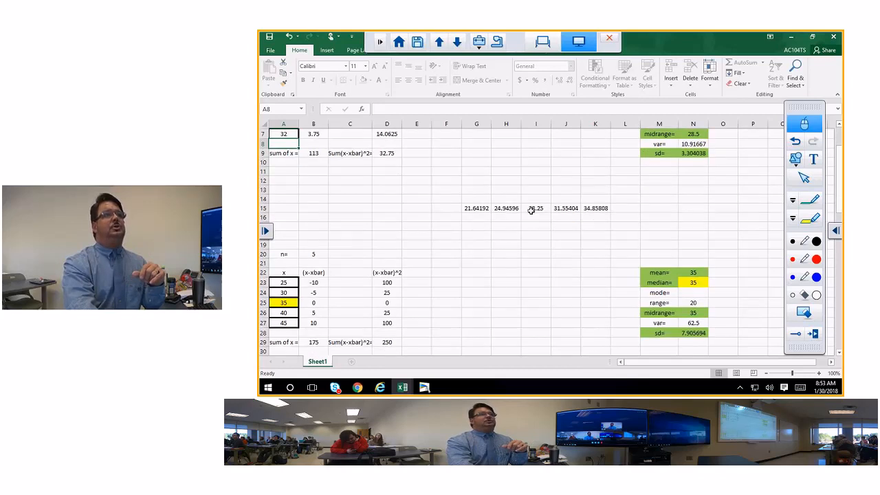
pyautogui.scroll(2, 532, 211)
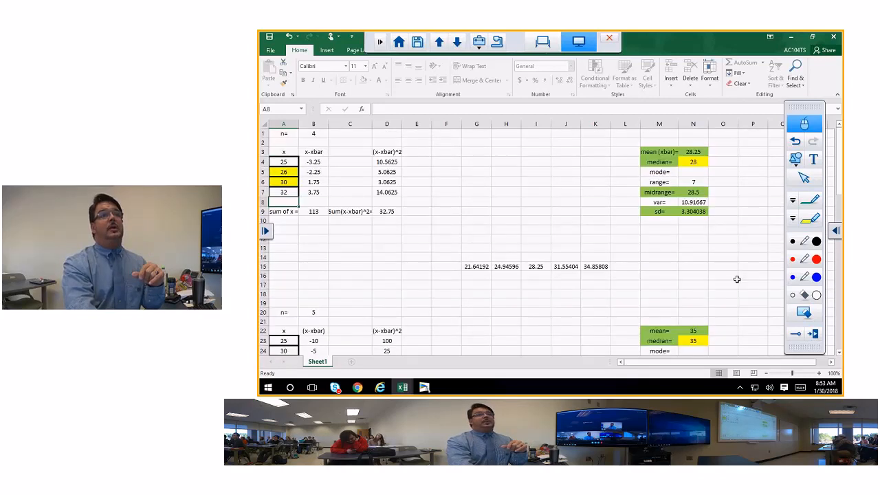
# - Draw a baseline and a bell curve in black ink above the interval values in G15:K15
pyautogui.click(794, 246)
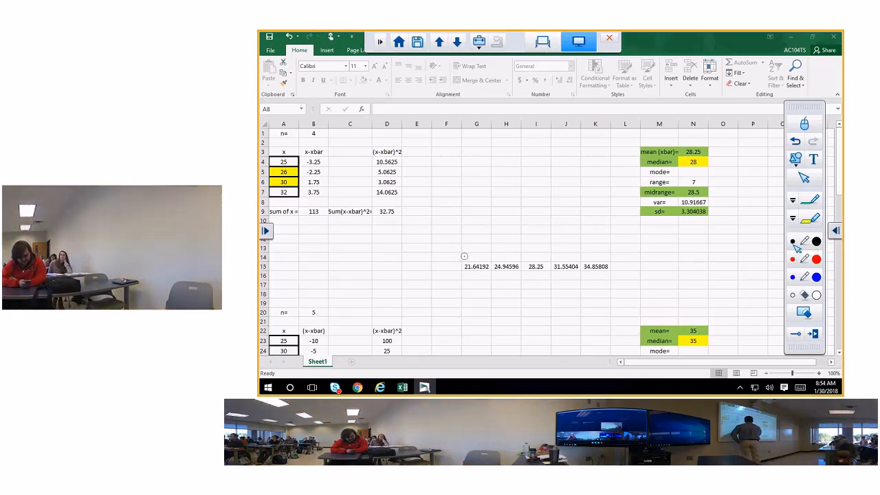
pyautogui.moveTo(464, 256); pyautogui.dragTo(614, 255)
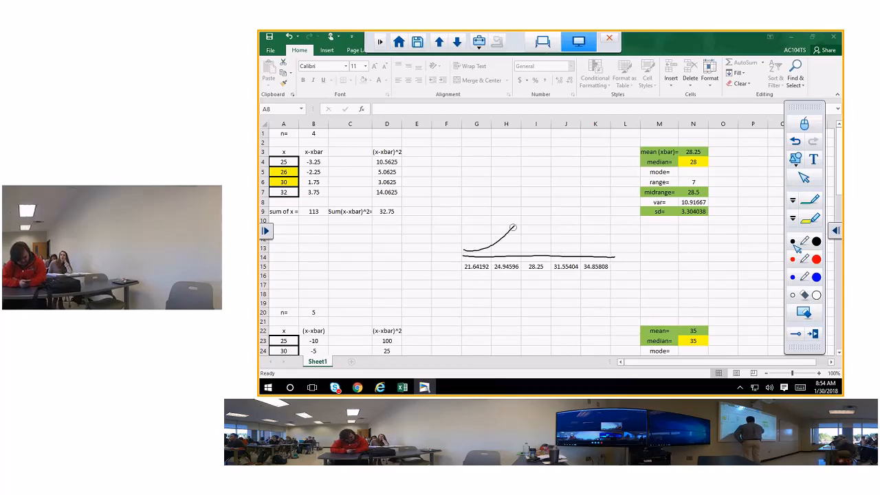
pyautogui.moveTo(549, 216); pyautogui.dragTo(598, 248)
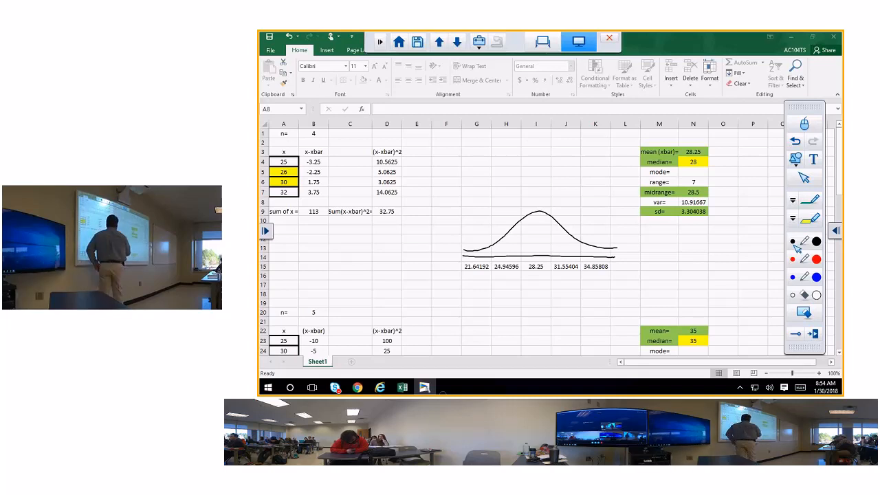
# - Draw vertical lines on the bell curve at the mean and at the other four interval values in row 15
pyautogui.moveTo(536, 204); pyautogui.dragTo(537, 263)
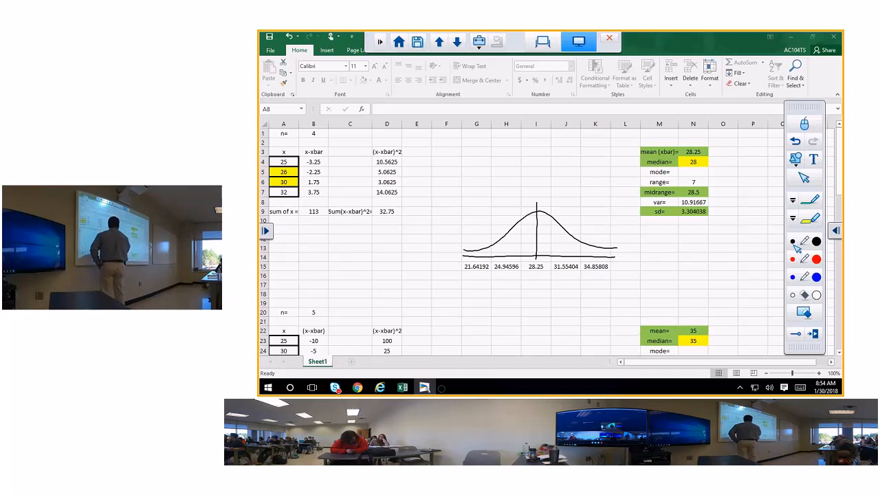
pyautogui.moveTo(475, 244); pyautogui.dragTo(475, 259)
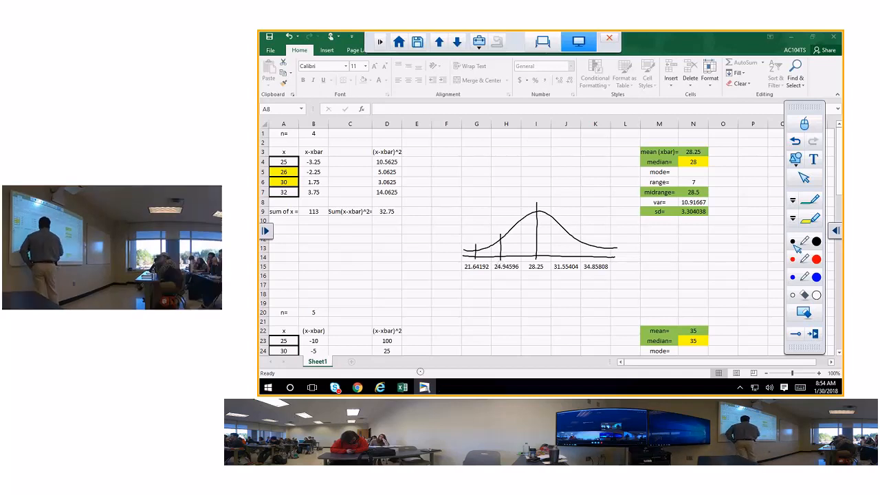
pyautogui.moveTo(566, 230); pyautogui.dragTo(567, 259)
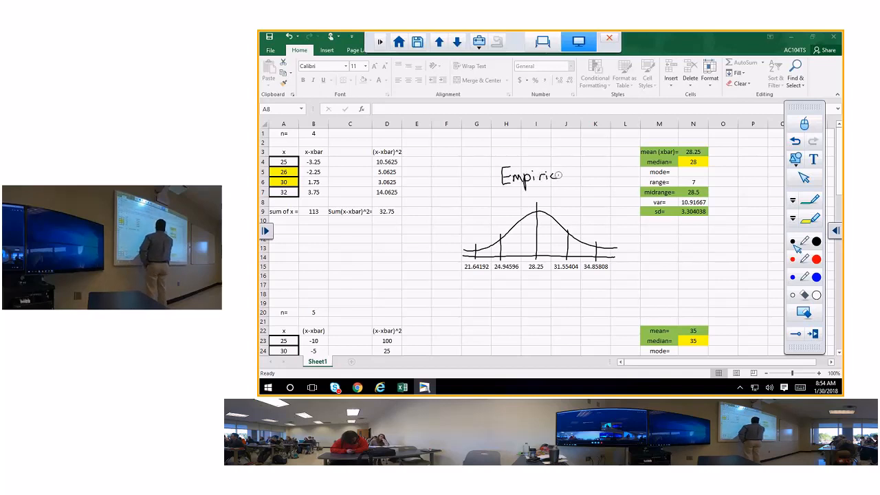
# - Write "Empirical" above the curve and draw an arrow between the two outermost marks, labelled "Normal" and "95%"
pyautogui.moveTo(566, 167); pyautogui.dragTo(567, 181)
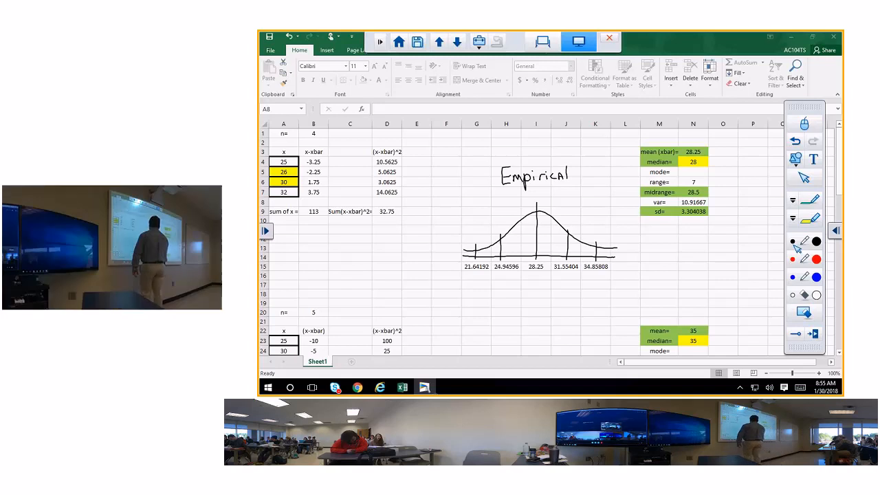
pyautogui.moveTo(477, 253); pyautogui.dragTo(539, 249)
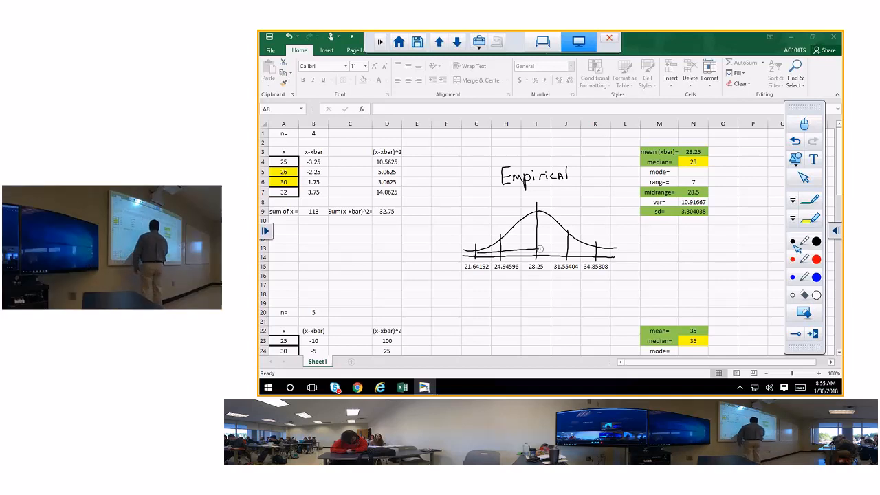
pyautogui.moveTo(596, 252); pyautogui.dragTo(552, 252)
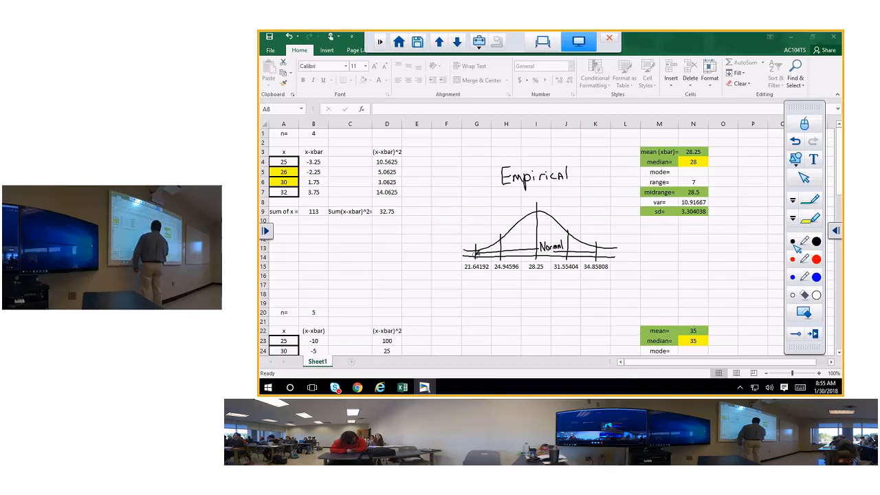
pyautogui.moveTo(545, 230)
pyautogui.mouseDown()
pyautogui.moveTo(541, 239)
pyautogui.moveTo(553, 241)
pyautogui.mouseUp()
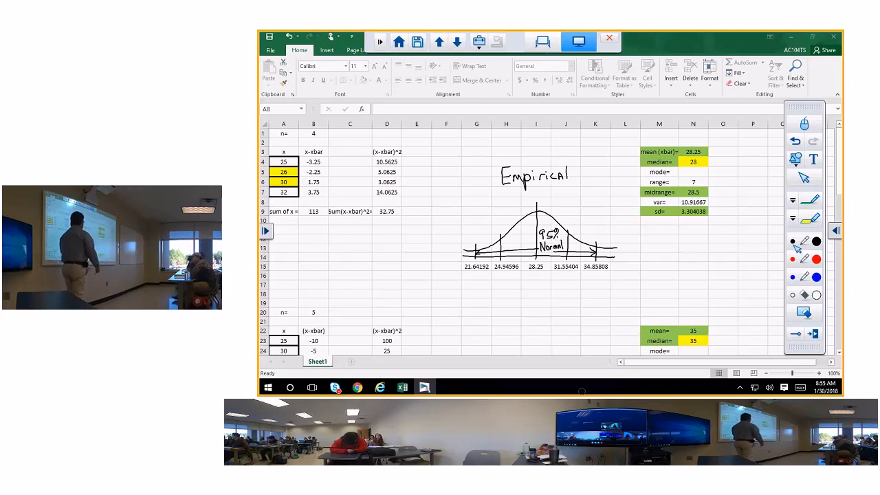